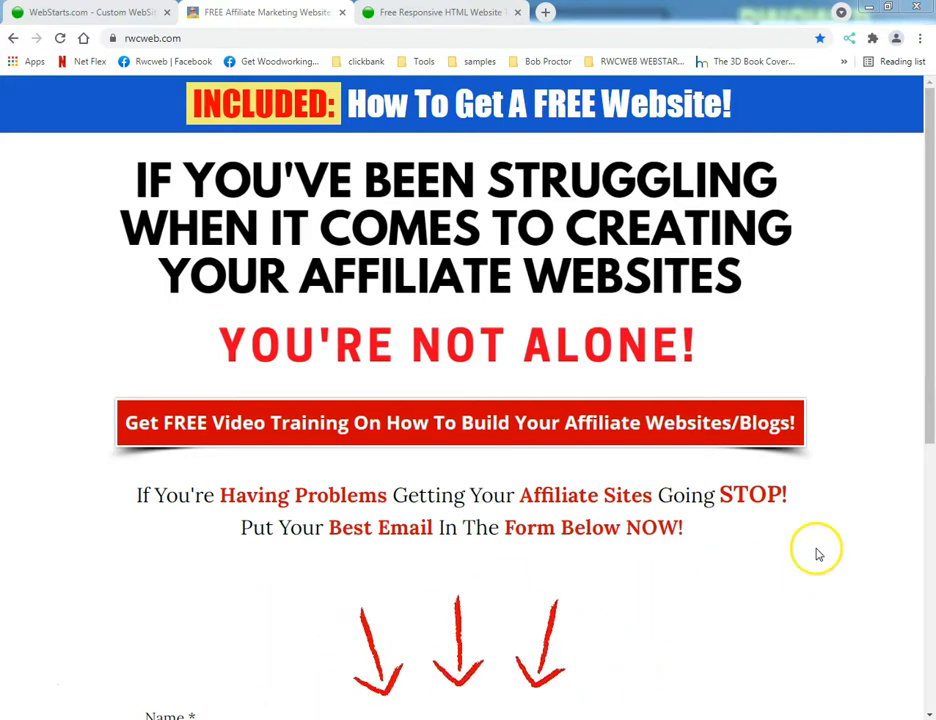
# Look over the rwcweb.com sign-up page and browse the WebStarts template gallery as far as the Internet Marketing design.
pyautogui.scroll(-4, 792, 500)
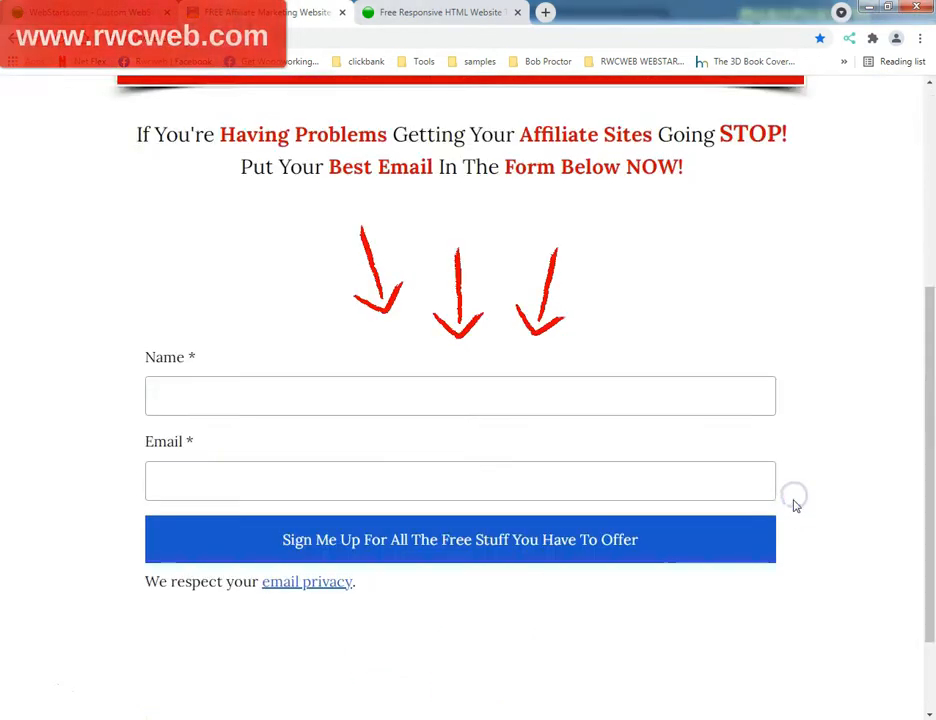
pyautogui.scroll(4, 298, 442)
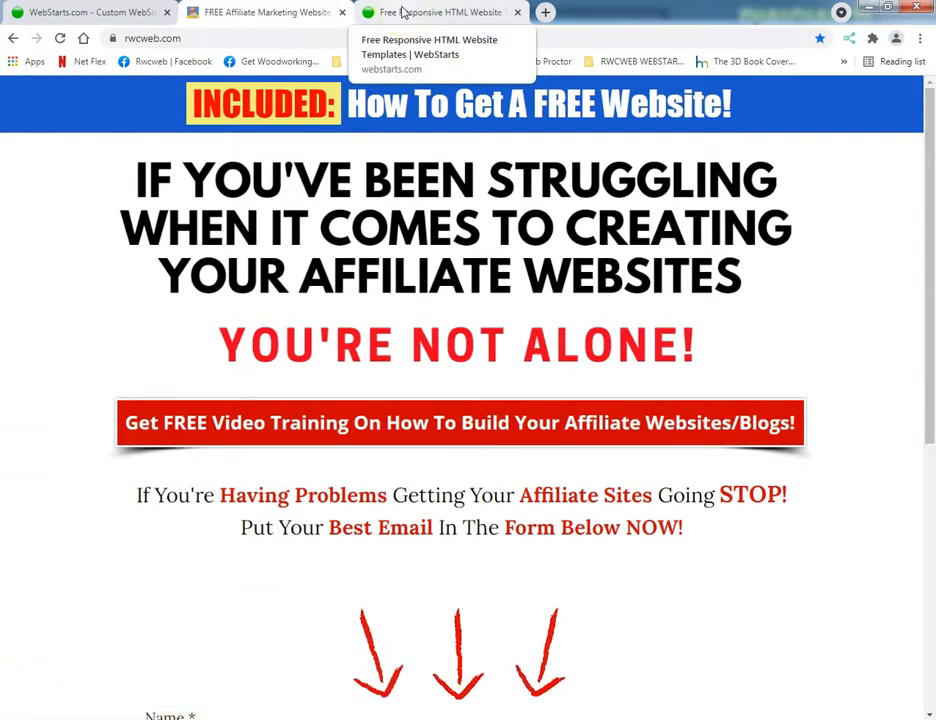
pyautogui.click(403, 12)
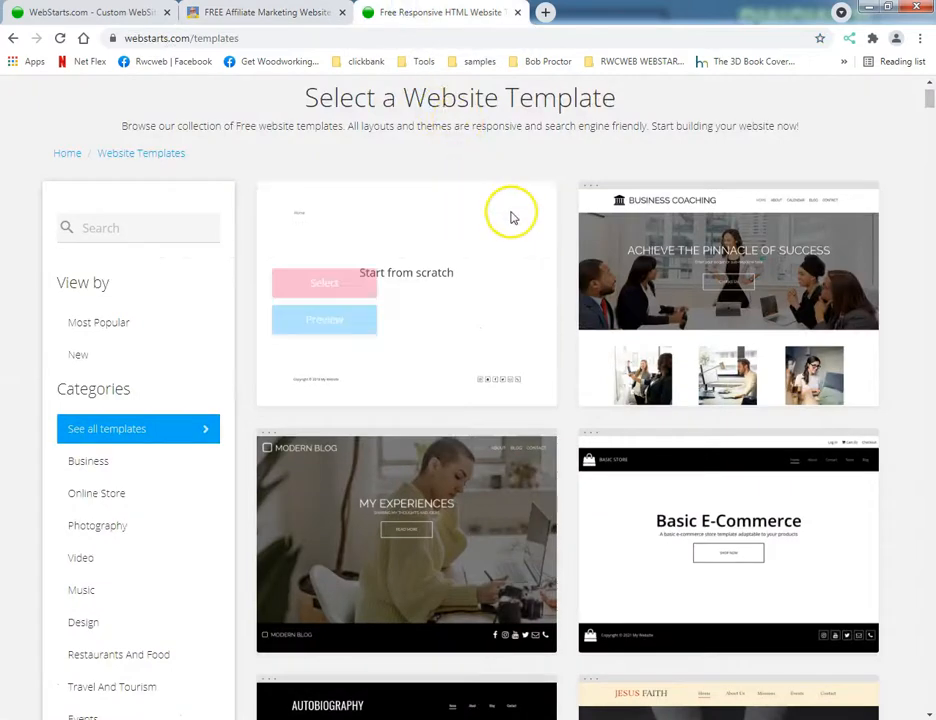
pyautogui.scroll(-5, 512, 221)
pyautogui.scroll(-5, 495, 226)
pyautogui.scroll(-3, 485, 241)
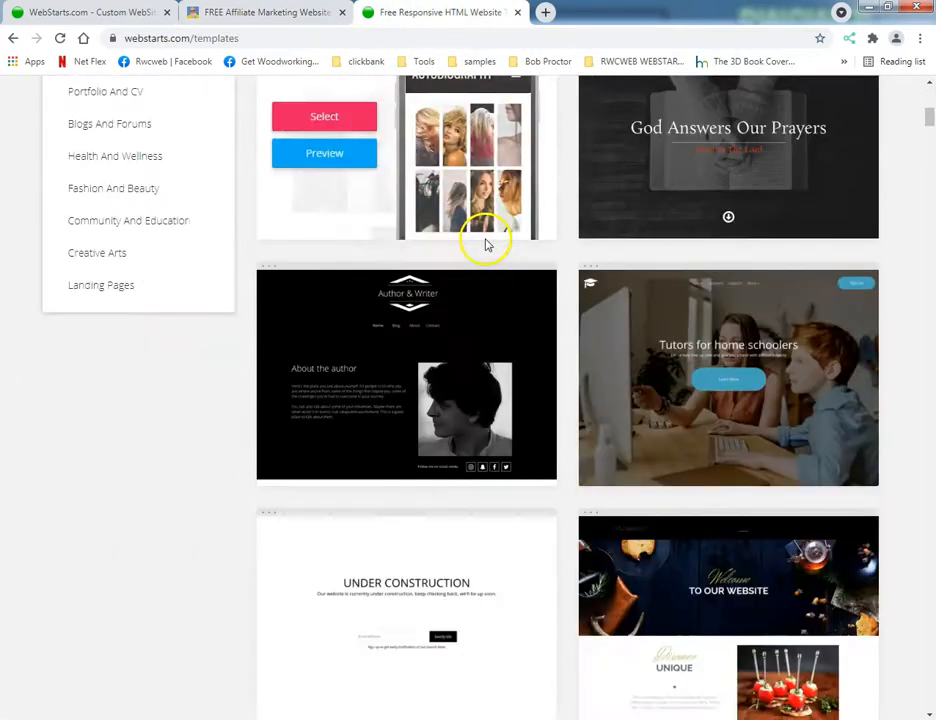
pyautogui.scroll(-2, 549, 244)
pyautogui.scroll(-3, 577, 246)
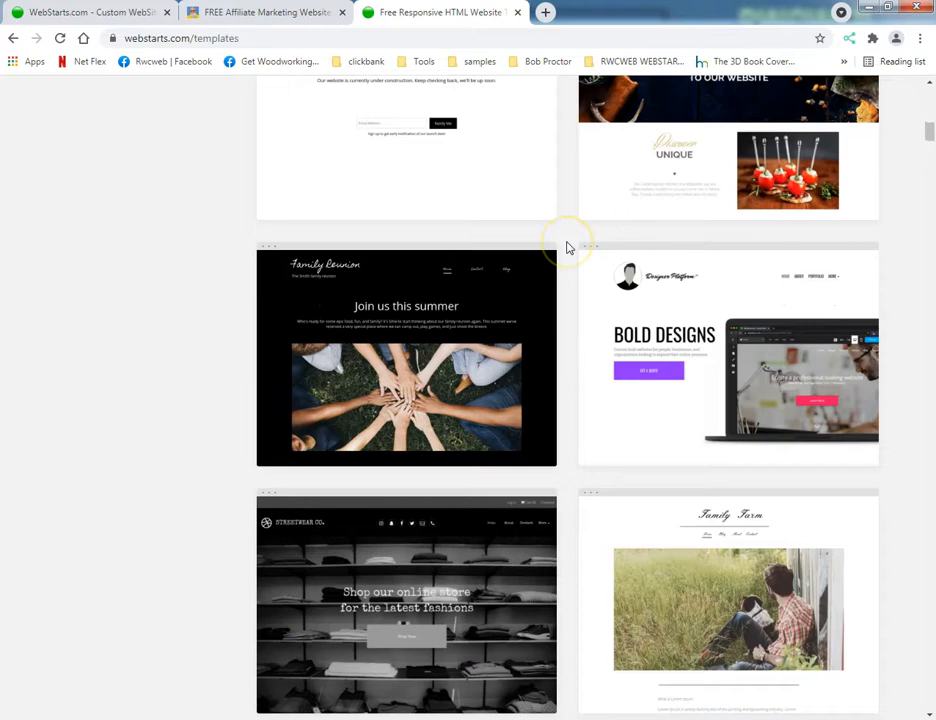
pyautogui.scroll(-4, 565, 249)
pyautogui.scroll(-3, 510, 283)
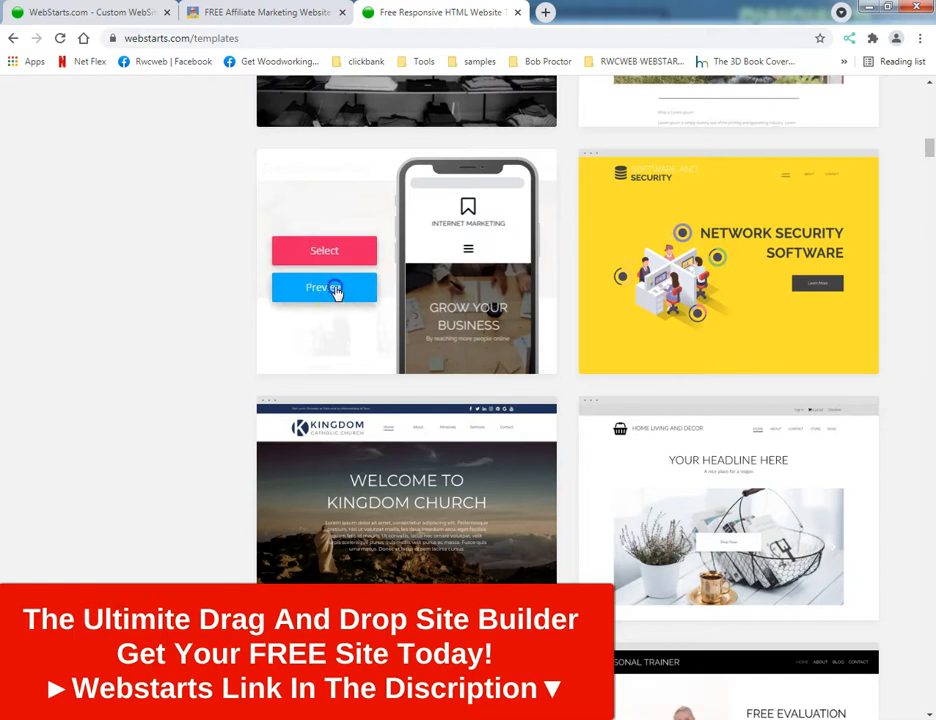
# Preview the Internet Marketing template and examine its home page from the header to the footer.
pyautogui.click(336, 289)
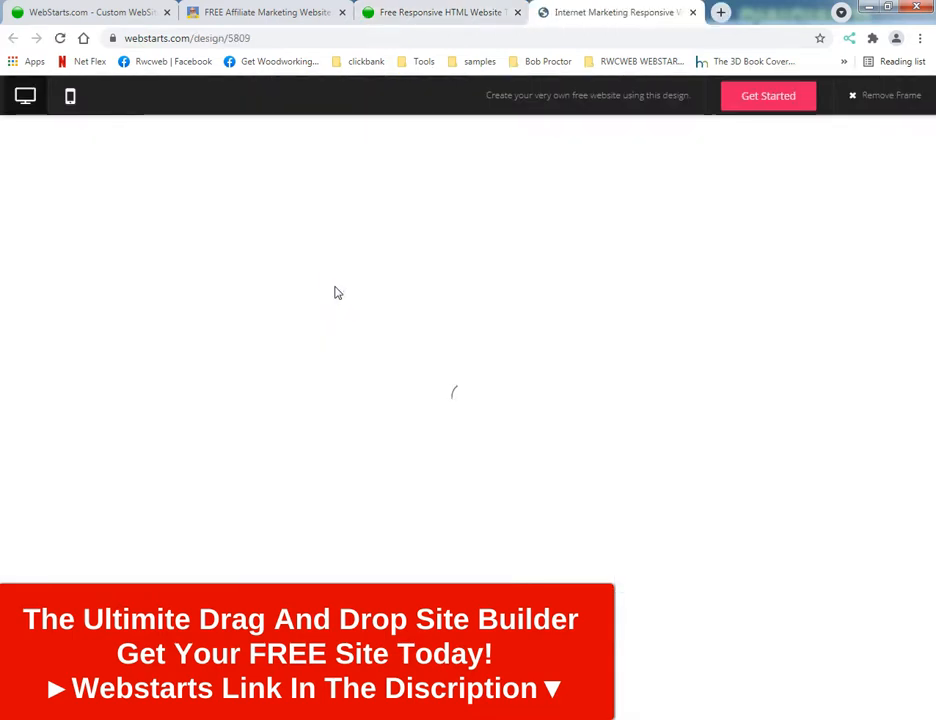
pyautogui.scroll(-10, 336, 287)
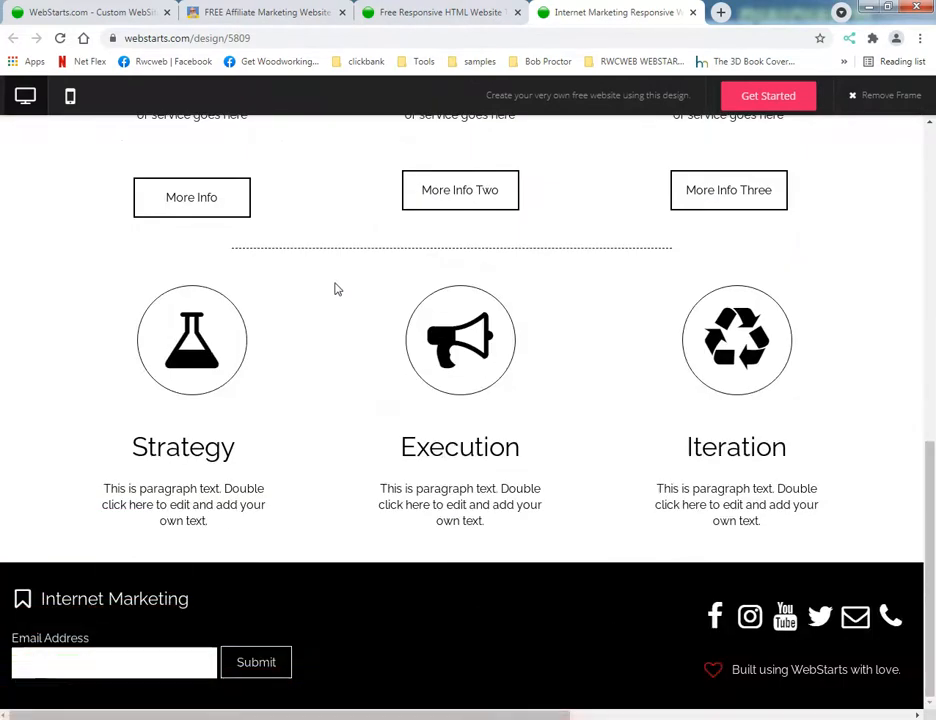
pyautogui.scroll(10, 385, 302)
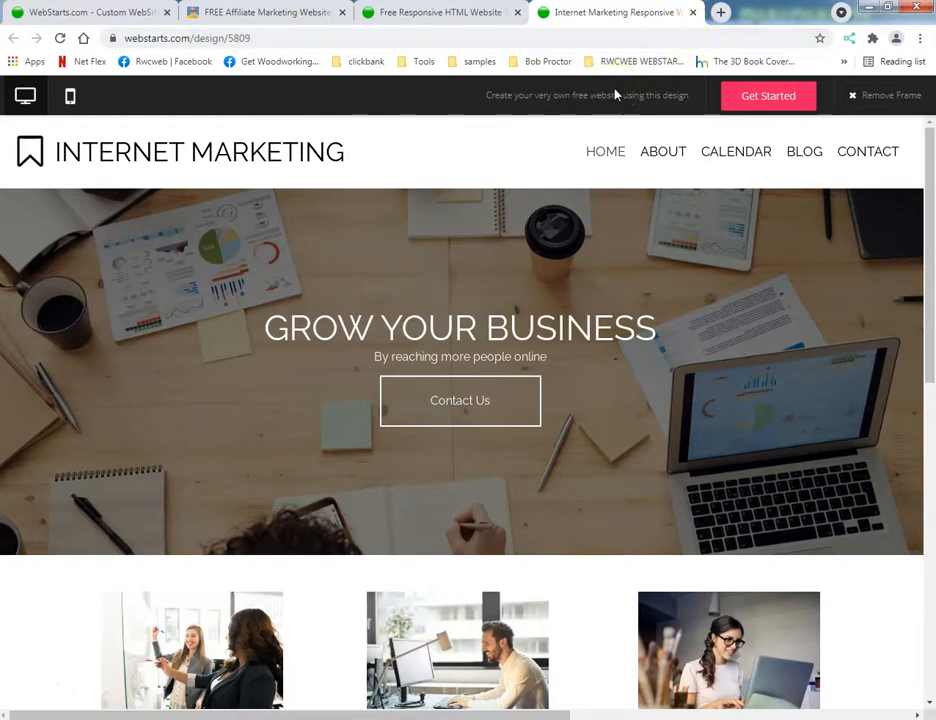
pyautogui.scroll(-3, 458, 221)
pyautogui.scroll(-3, 458, 221)
pyautogui.scroll(-2, 487, 236)
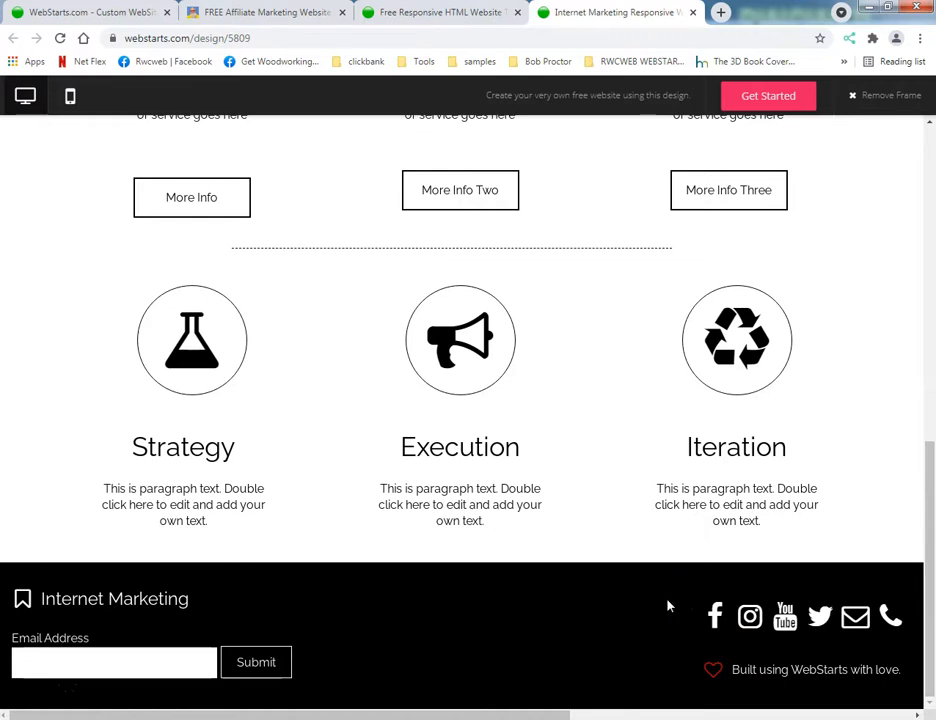
pyautogui.scroll(15, 669, 606)
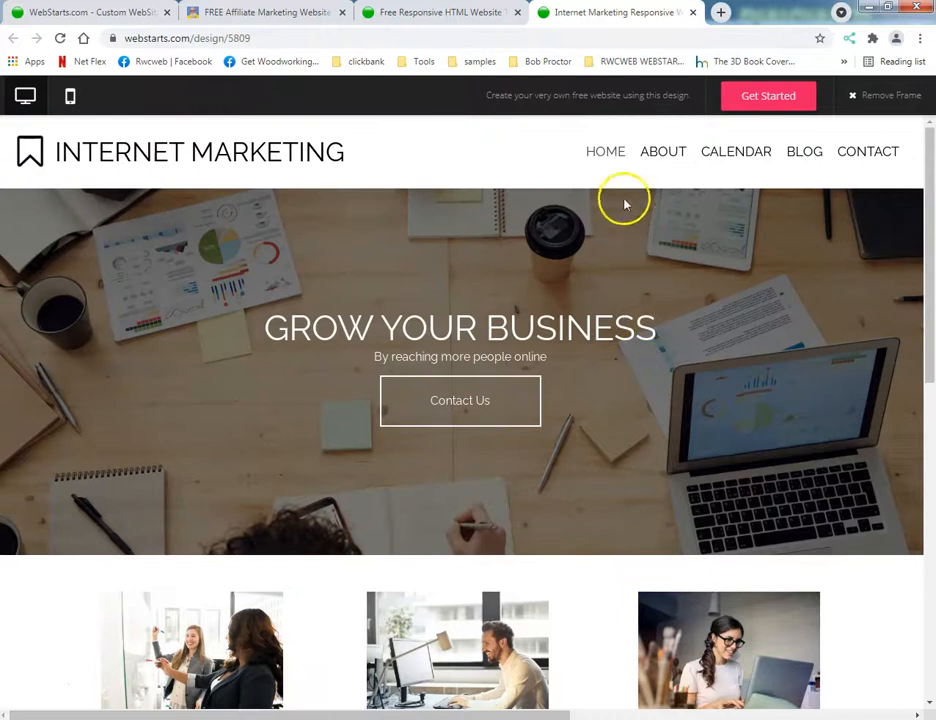
# View the template's About, Calendar, Blog and Contact pages, ending on the About page.
pyautogui.click(658, 158)
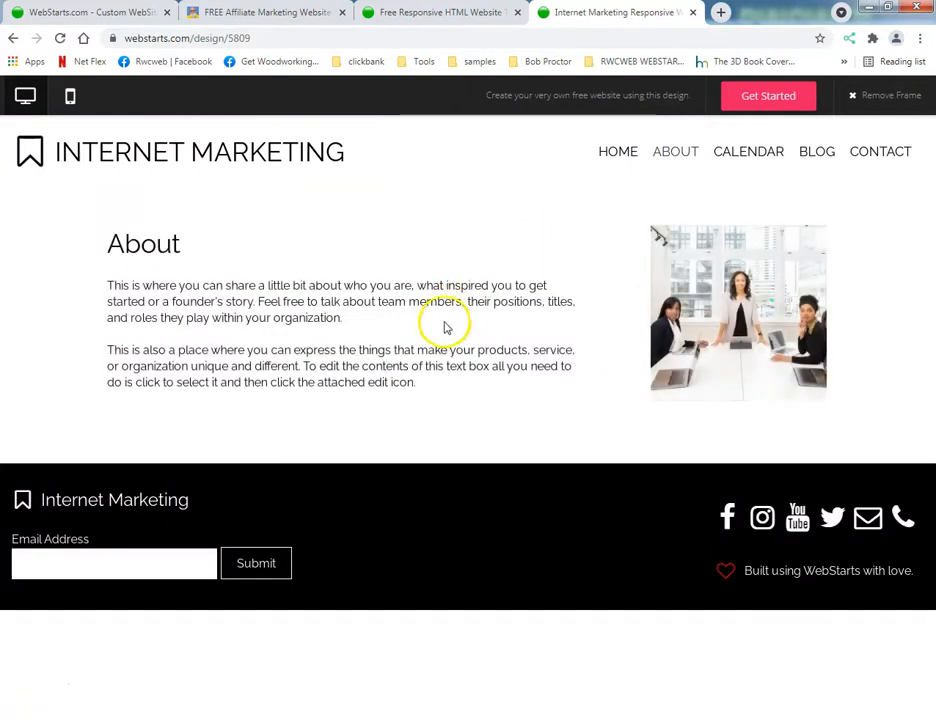
pyautogui.click(737, 152)
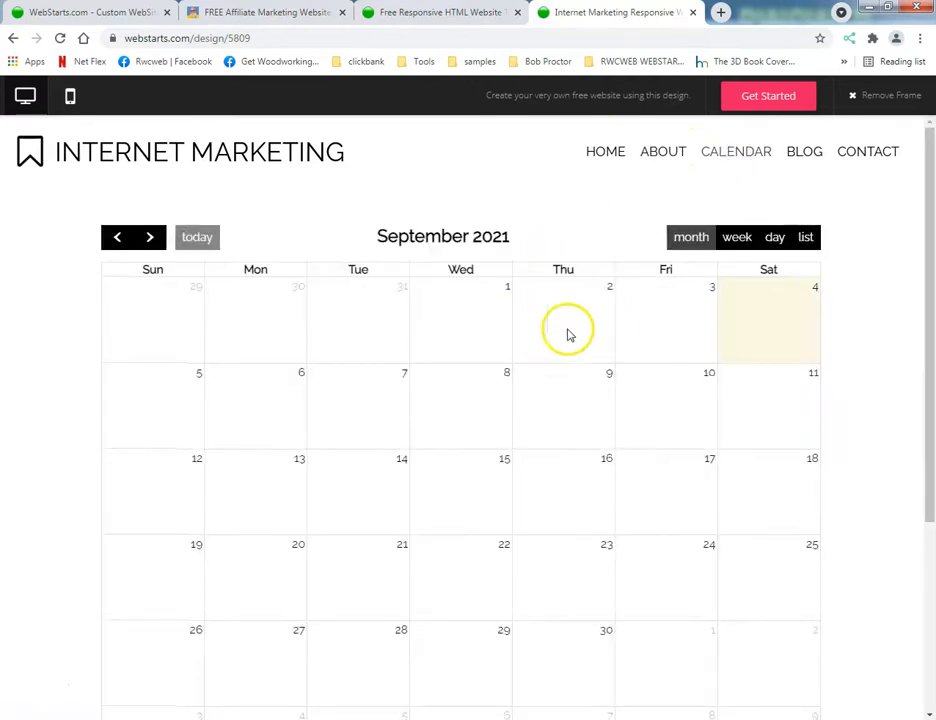
pyautogui.click(794, 151)
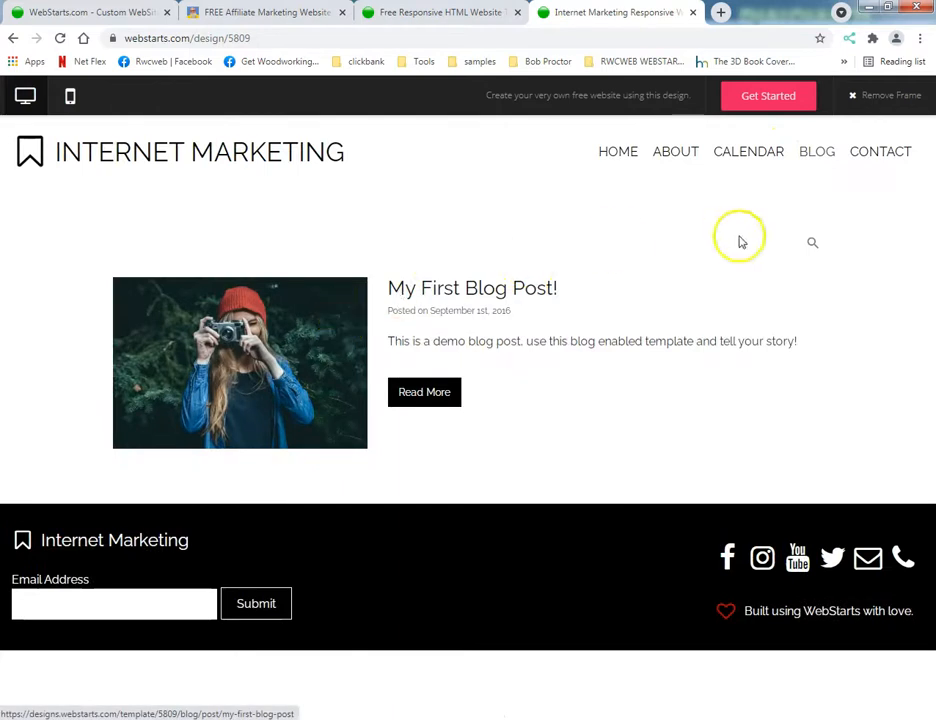
pyautogui.click(861, 151)
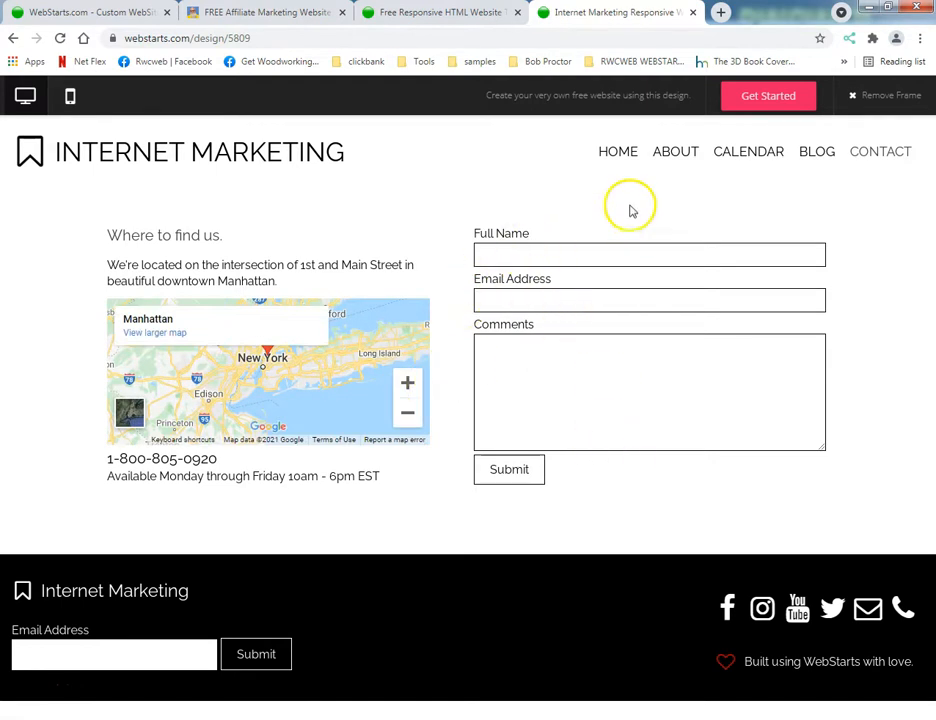
pyautogui.click(672, 152)
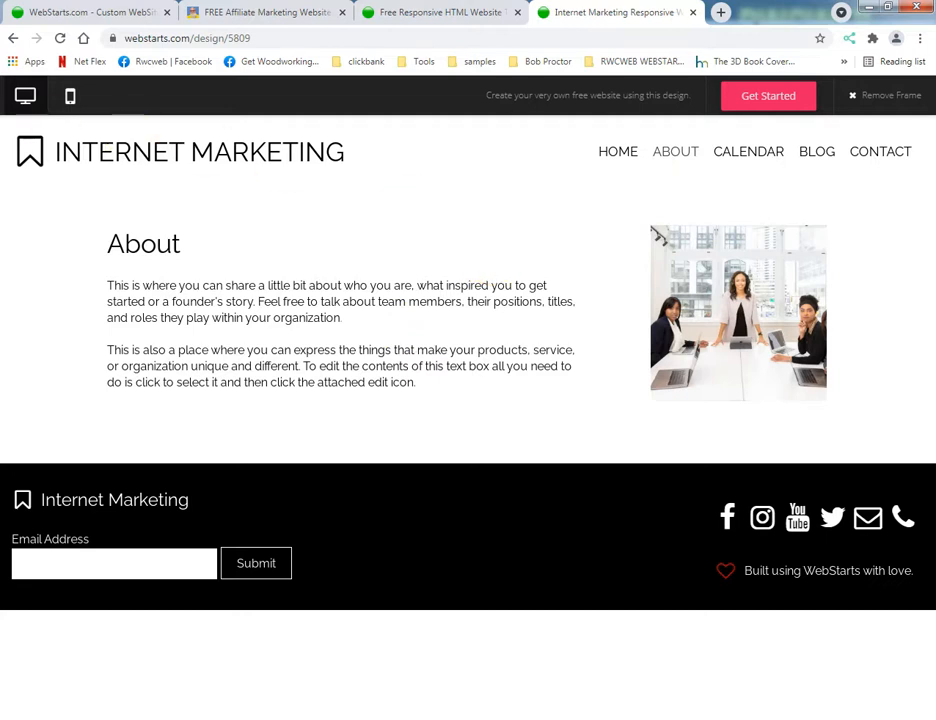
# Switch the template preview to the mobile view and examine the whole home page in the phone layout.
pyautogui.click(68, 97)
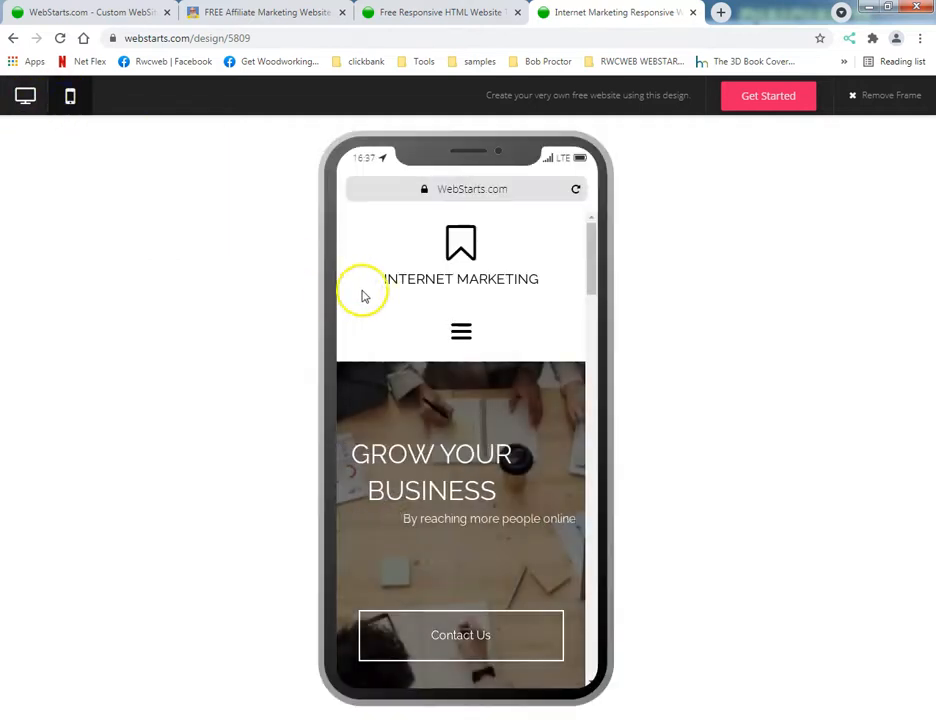
pyautogui.scroll(-3, 484, 368)
pyautogui.scroll(-8, 486, 368)
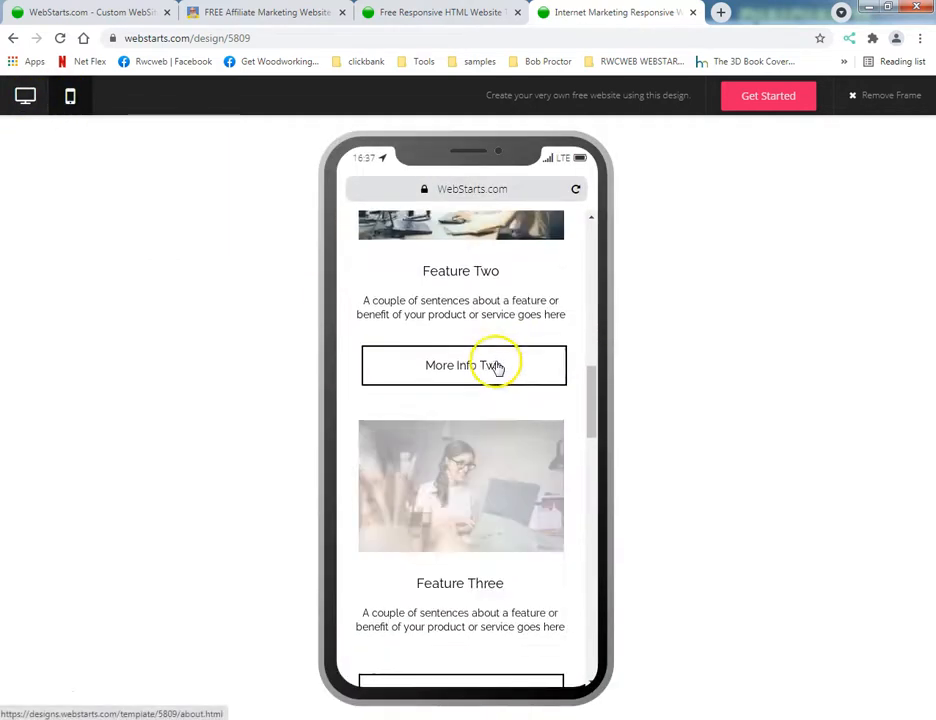
pyautogui.scroll(-10, 500, 366)
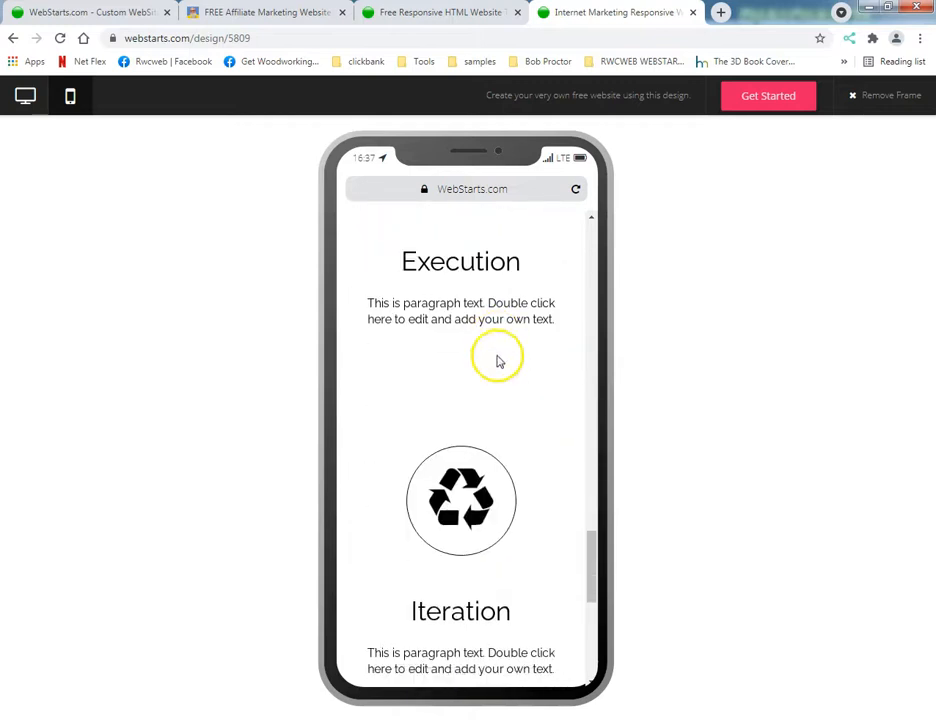
pyautogui.scroll(-1, 497, 361)
pyautogui.scroll(5, 499, 361)
pyautogui.scroll(-2, 507, 361)
pyautogui.scroll(-4, 507, 361)
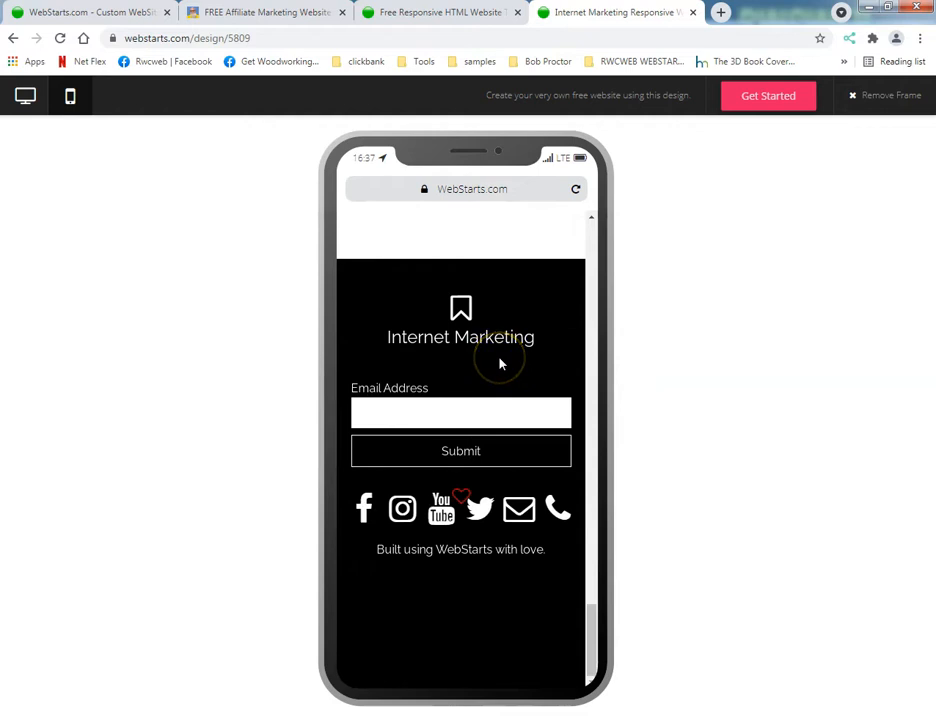
pyautogui.click(520, 424)
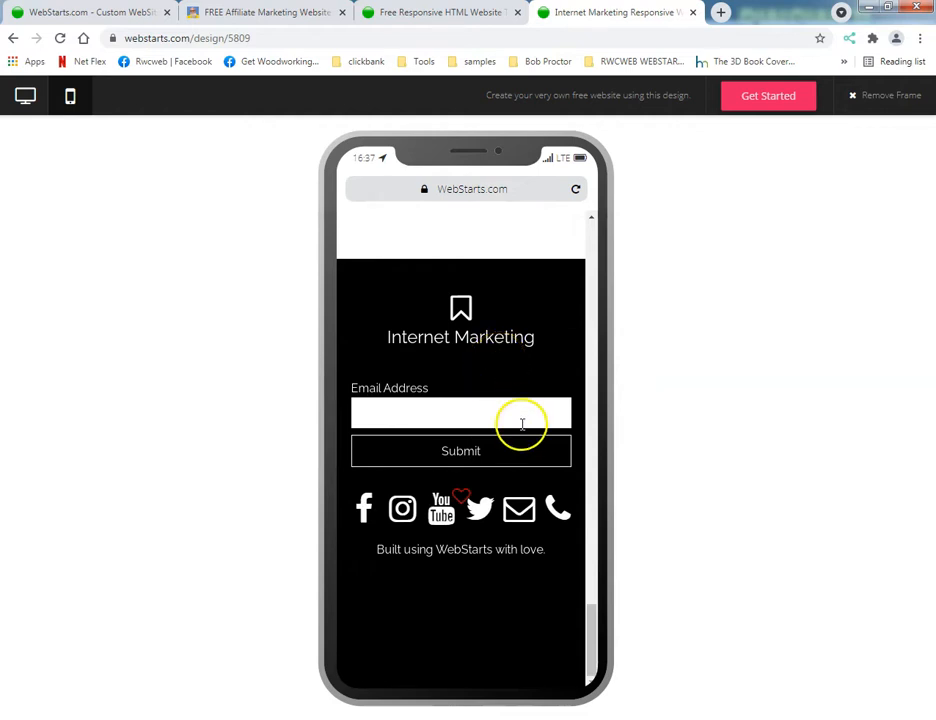
pyautogui.scroll(10, 494, 383)
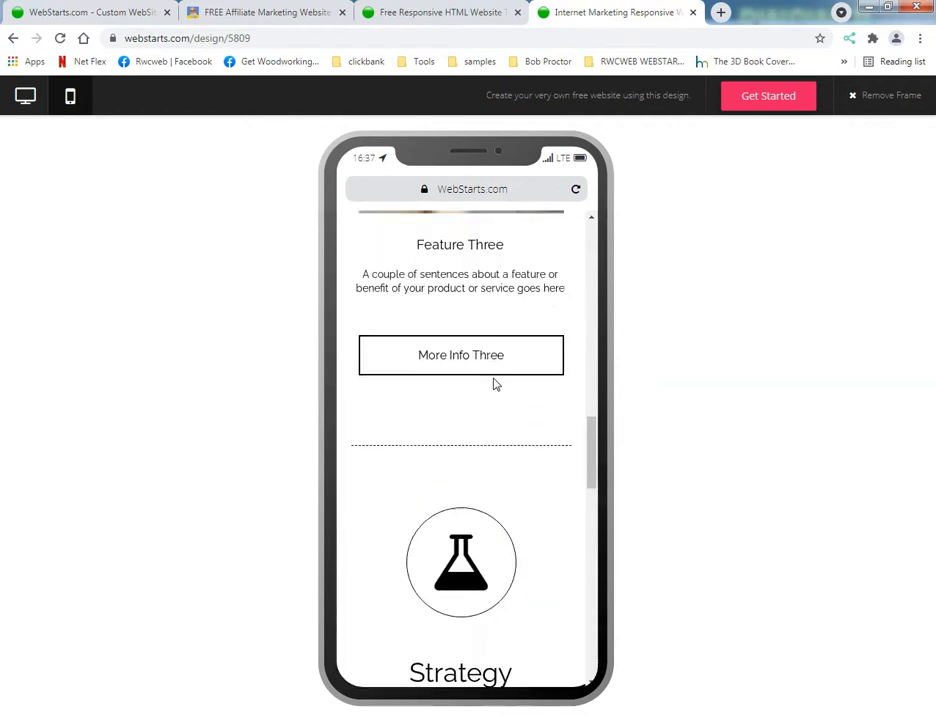
pyautogui.scroll(5, 490, 386)
pyautogui.click(471, 395)
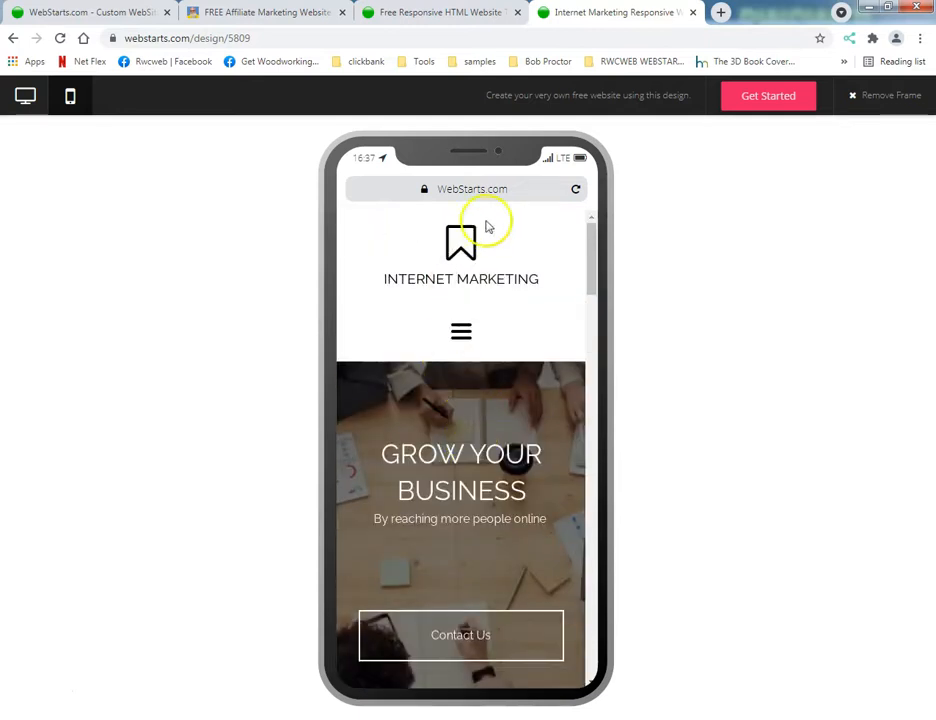
# Return the preview to the desktop view and view the template's Calendar, Blog and Contact pages.
pyautogui.click(25, 98)
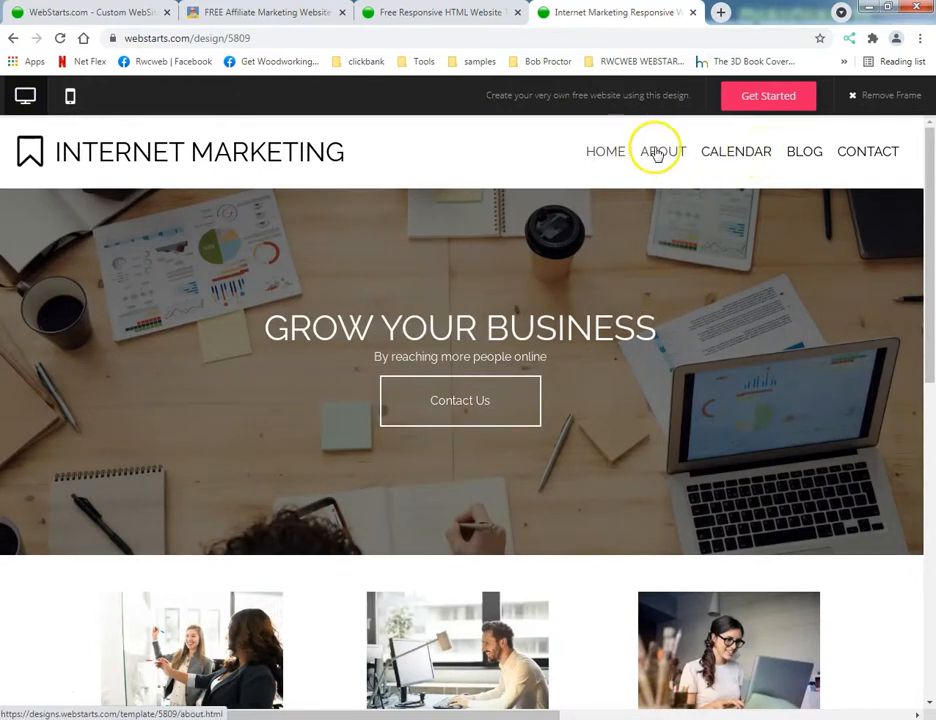
pyautogui.click(741, 155)
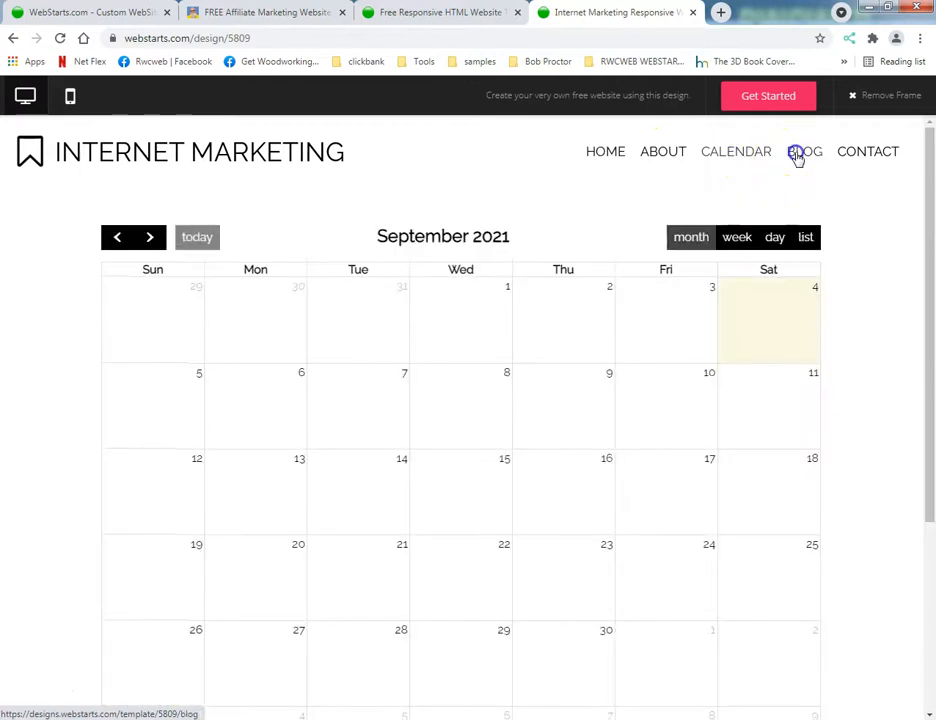
pyautogui.click(796, 156)
pyautogui.click(862, 152)
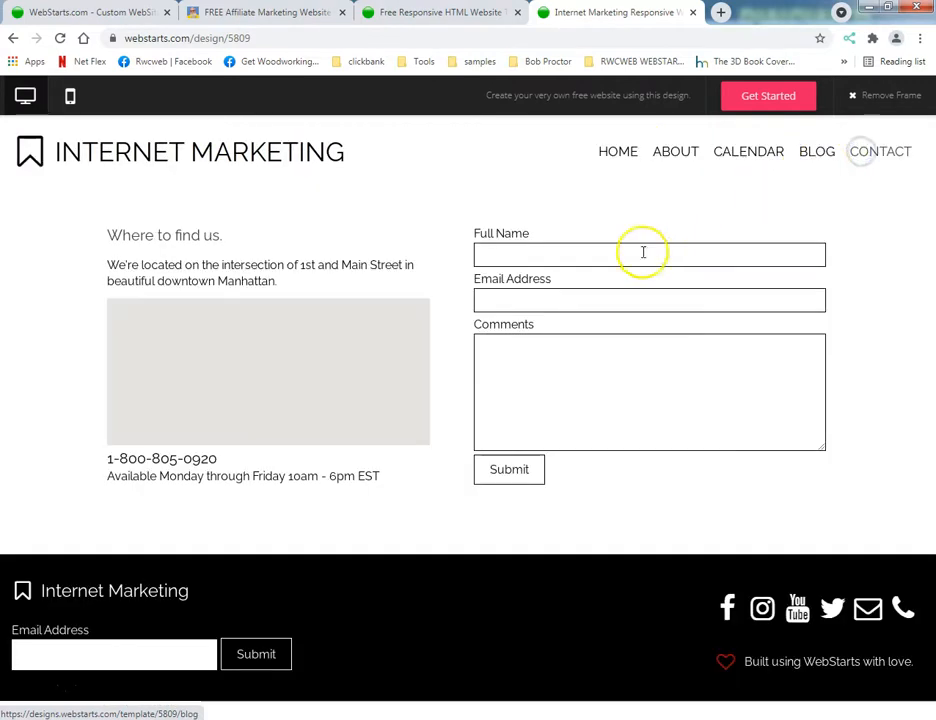
pyautogui.scroll(-1, 364, 366)
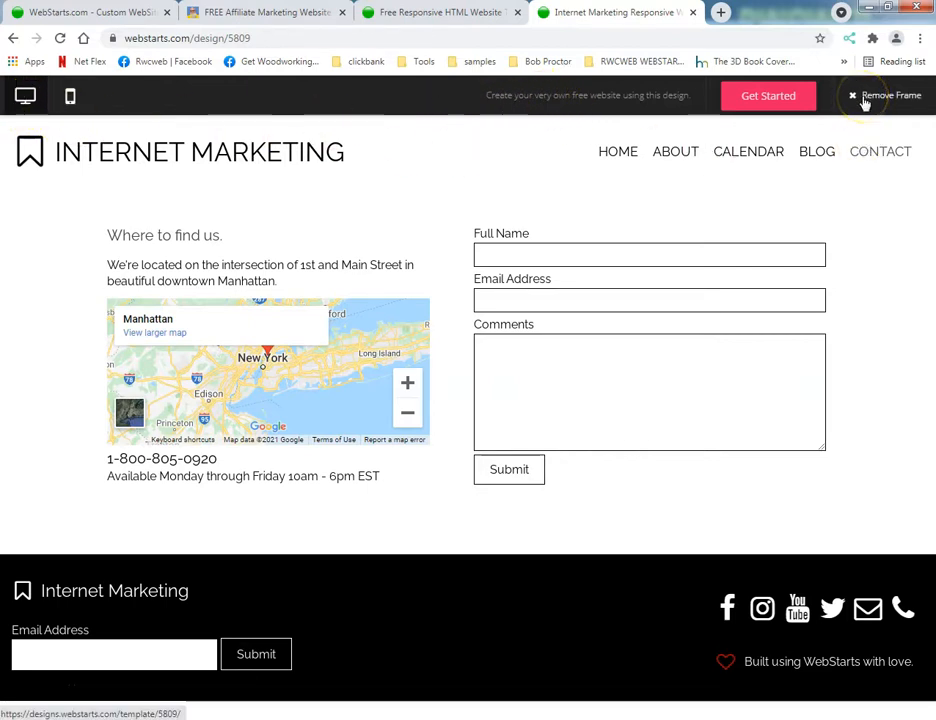
# View the sign-up form for starting a site with this template, and go to the WebStarts home page.
pyautogui.click(766, 100)
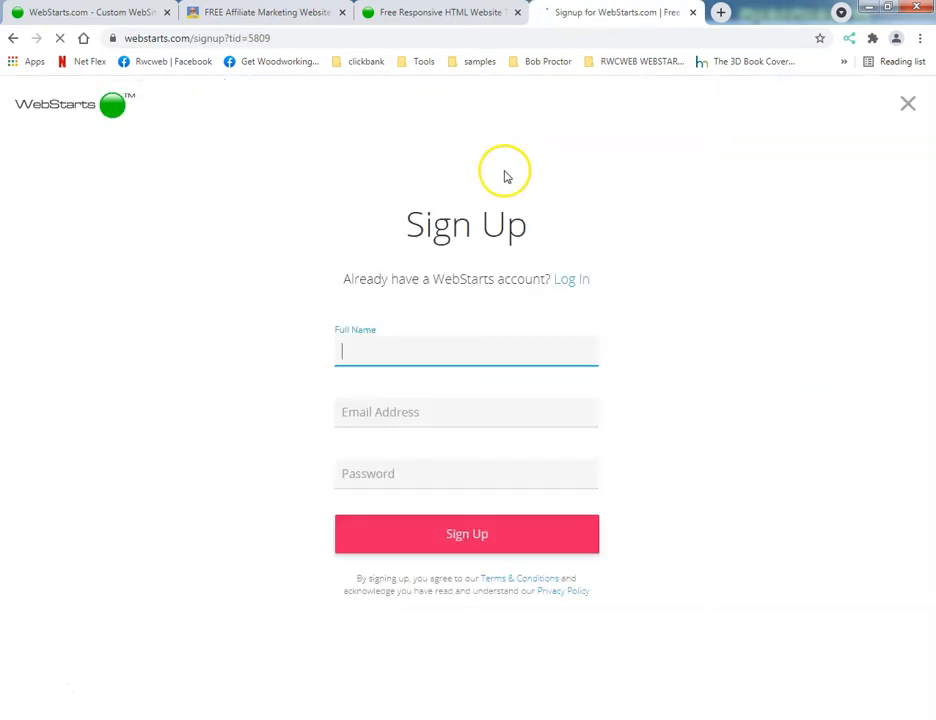
pyautogui.click(112, 108)
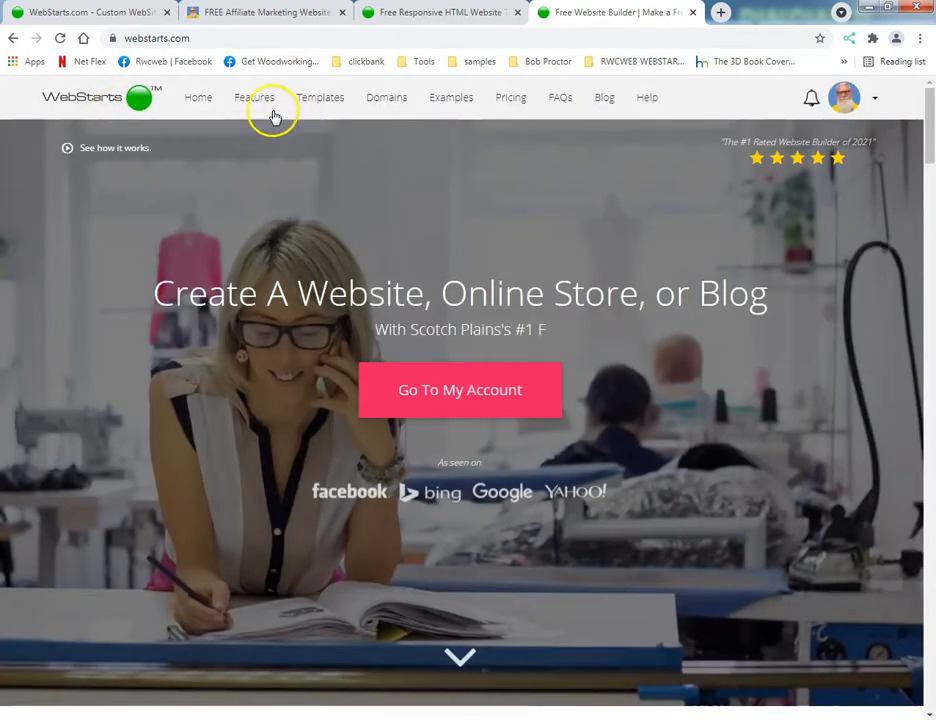
# Open the WebStarts Features page and look through the list of website builder features.
pyautogui.click(259, 100)
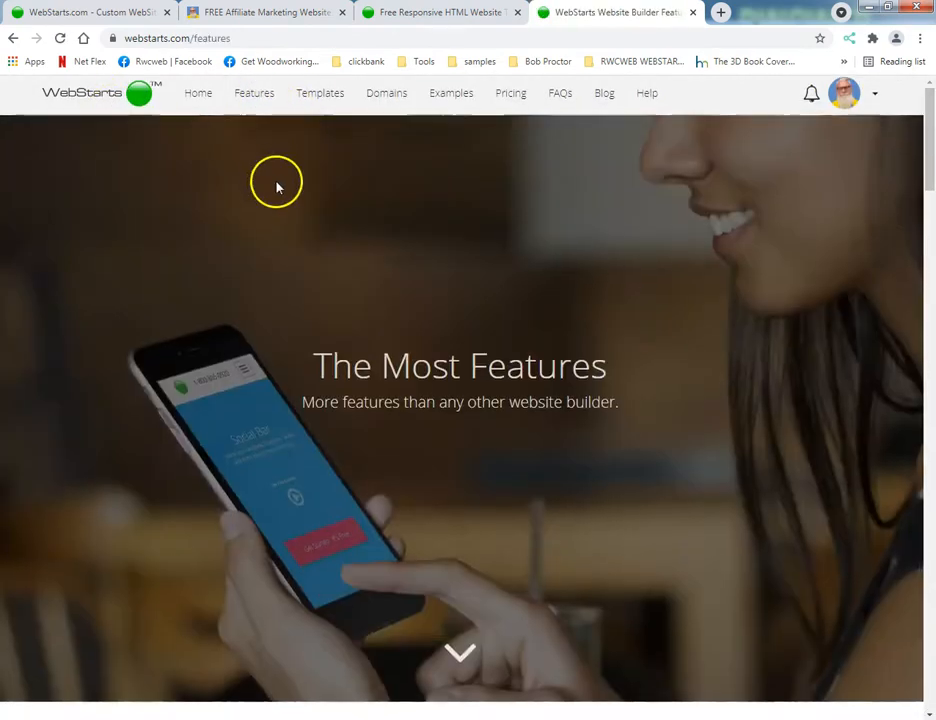
pyautogui.scroll(-10, 300, 200)
pyautogui.scroll(4, 306, 194)
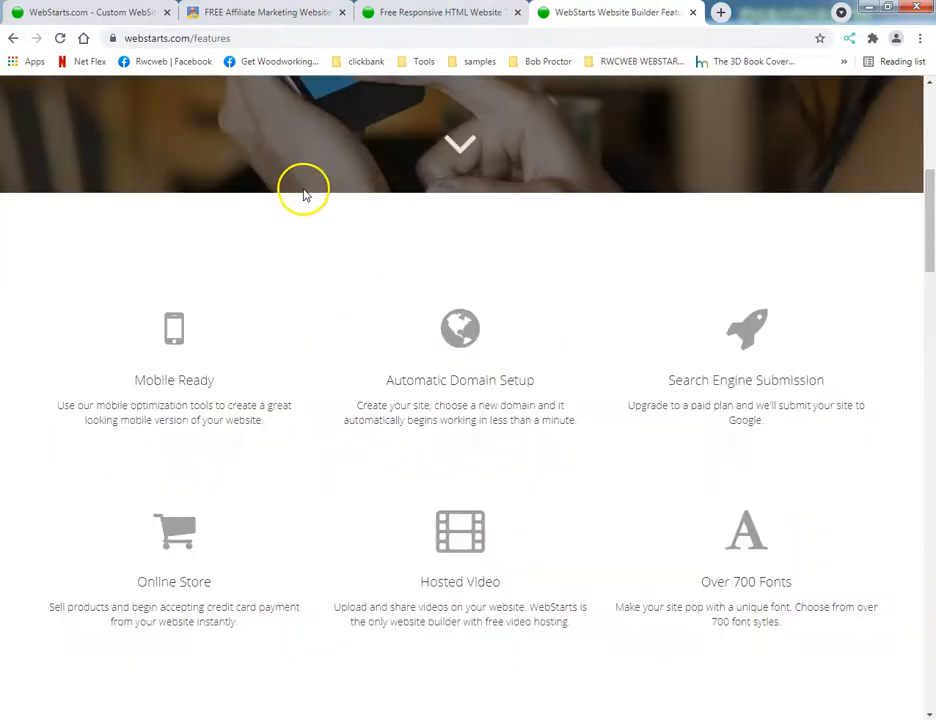
pyautogui.scroll(5, 306, 194)
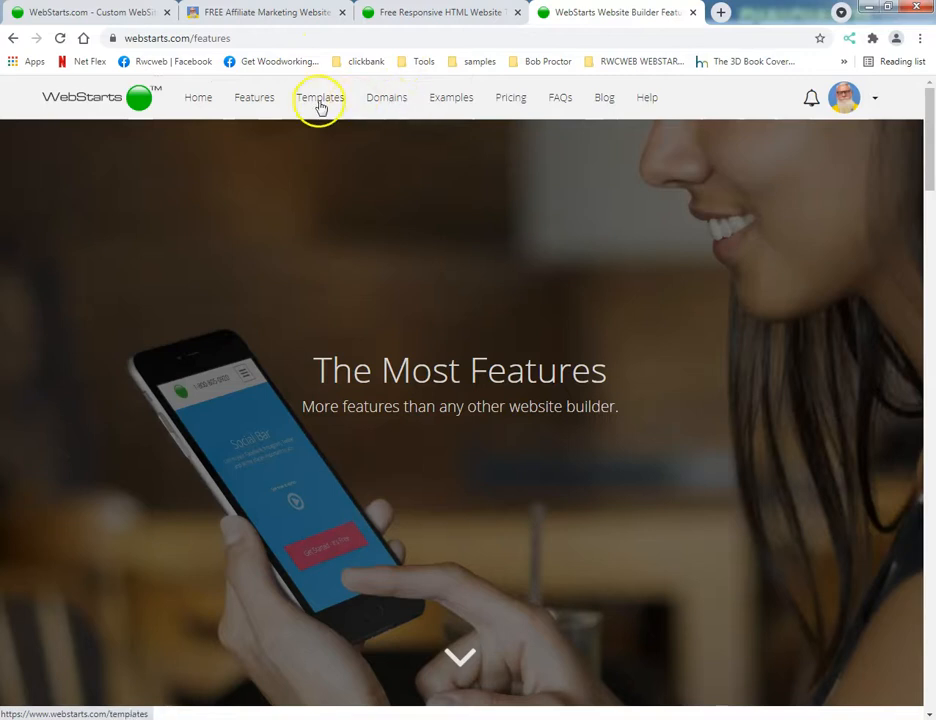
# Open the WebStarts Pricing page and examine the feature rows of the plan comparison table.
pyautogui.click(503, 98)
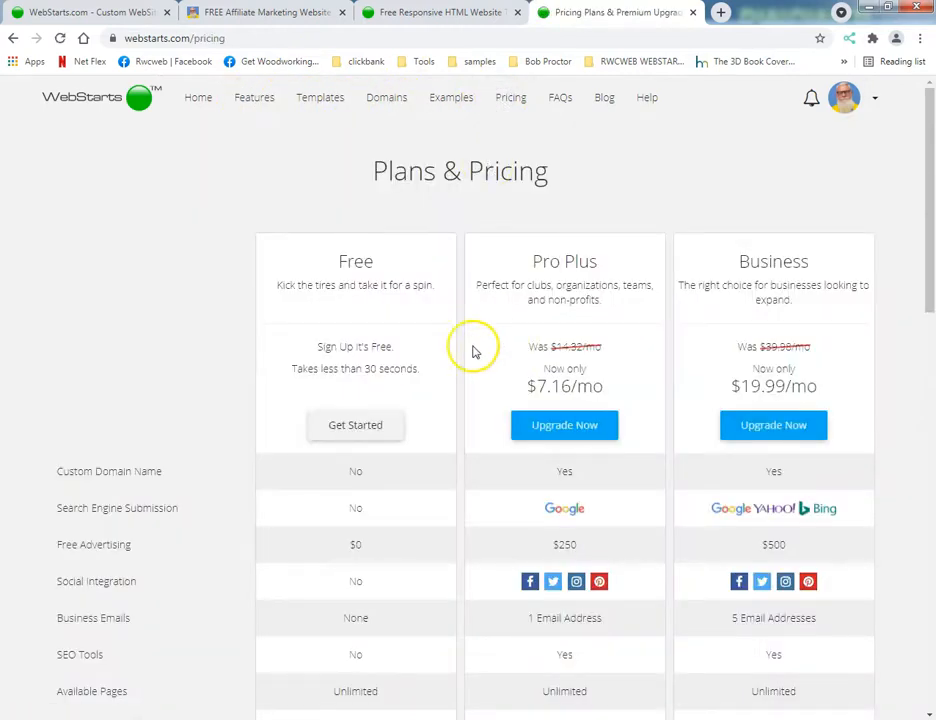
pyautogui.scroll(-15, 410, 350)
pyautogui.scroll(8, 408, 345)
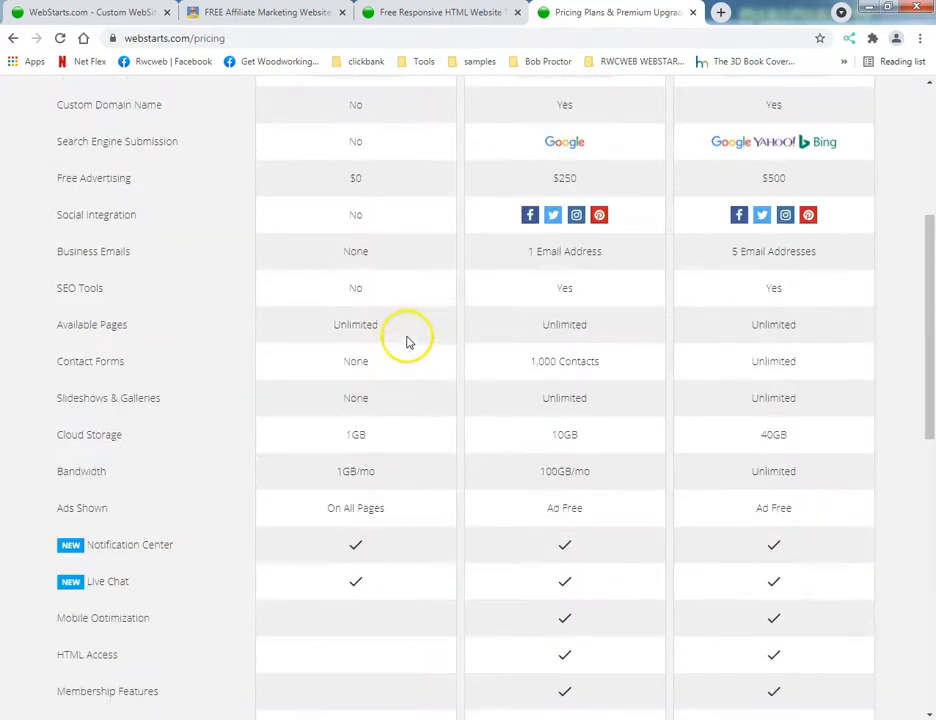
pyautogui.moveTo(57, 325); pyautogui.dragTo(158, 675)
pyautogui.scroll(-2, 185, 630)
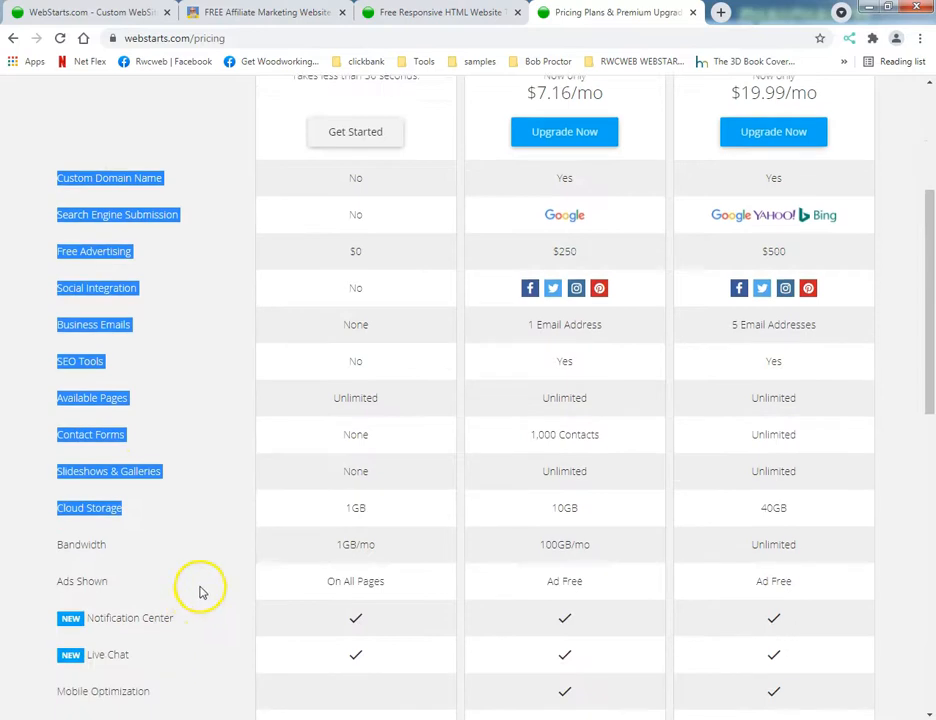
pyautogui.scroll(2, 204, 577)
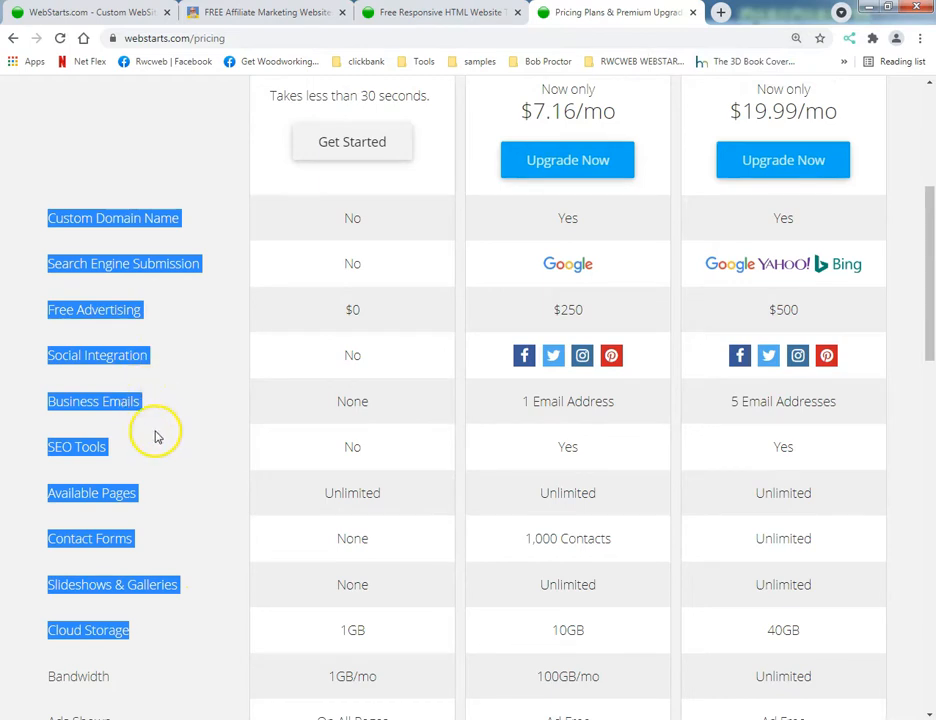
pyautogui.scroll(3, 157, 428)
pyautogui.scroll(-4, 157, 428)
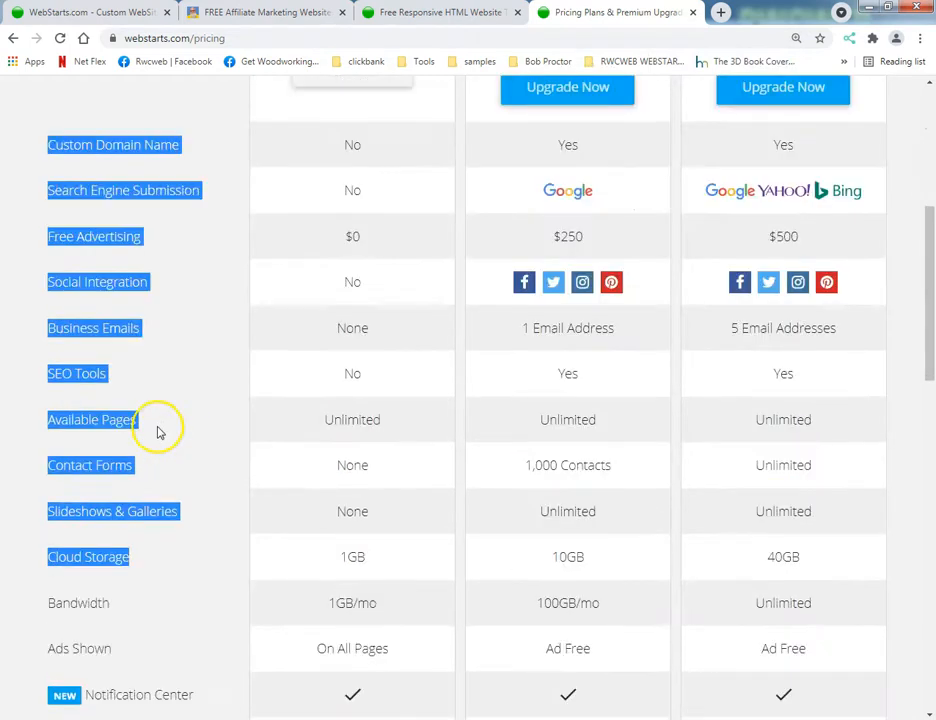
pyautogui.click(196, 402)
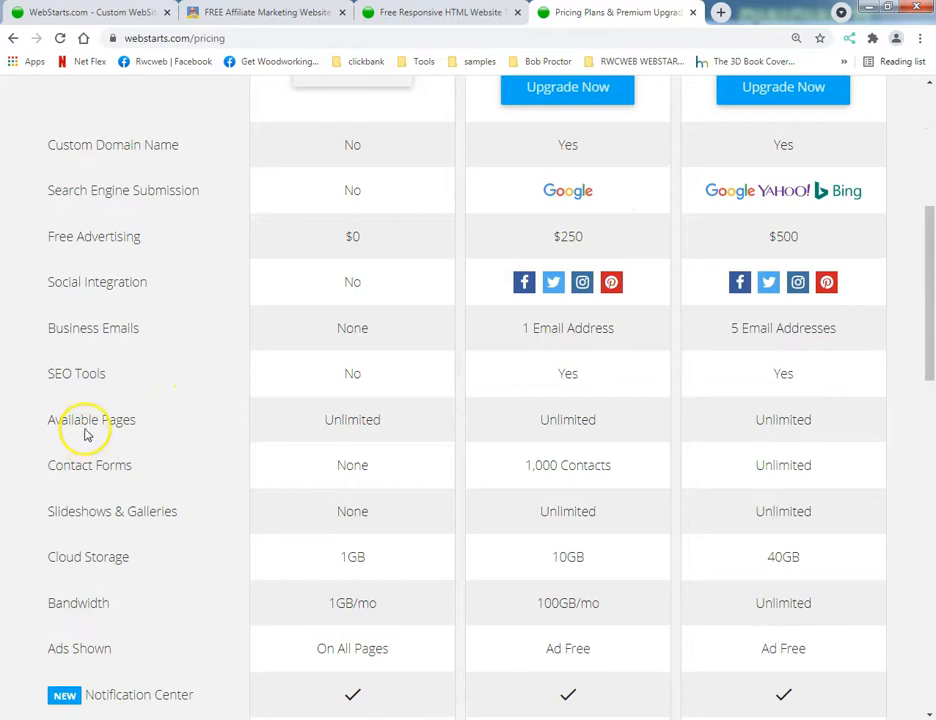
# Compare the Free plan's limits with the Pro Plus and Business plans, including the Pro Plus monthly price.
pyautogui.scroll(-3, 150, 434)
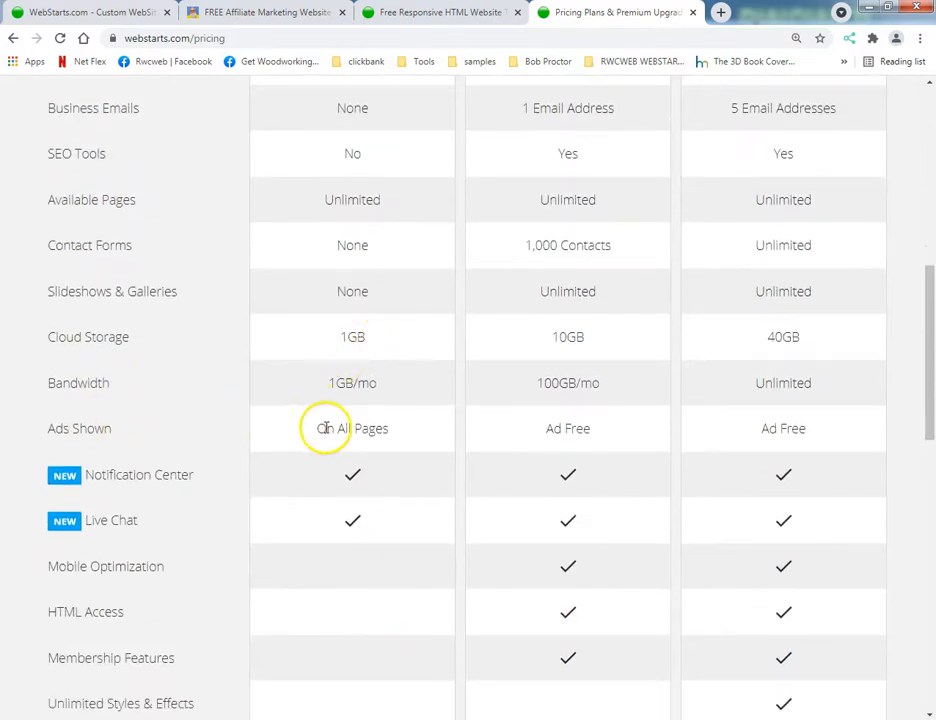
pyautogui.scroll(9, 328, 428)
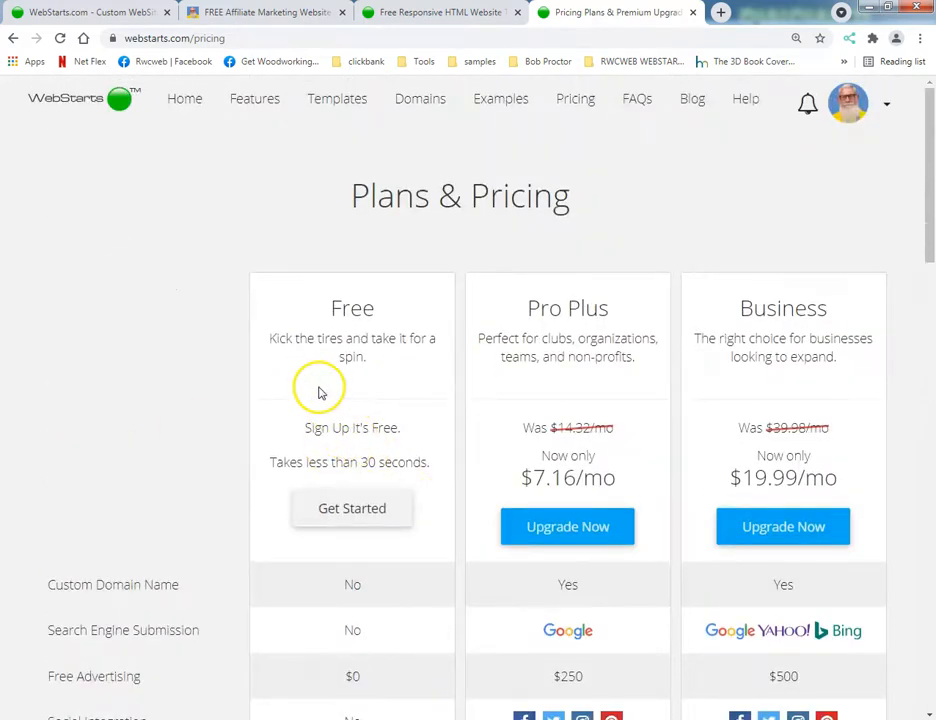
pyautogui.scroll(-3, 300, 395)
pyautogui.scroll(2, 422, 398)
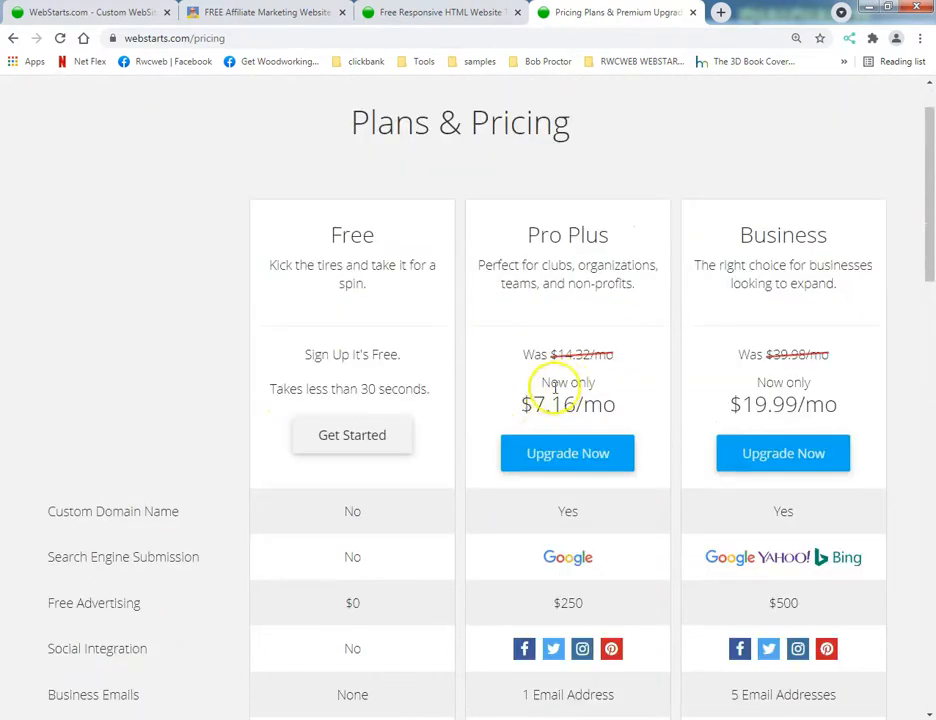
pyautogui.moveTo(538, 400); pyautogui.dragTo(634, 398)
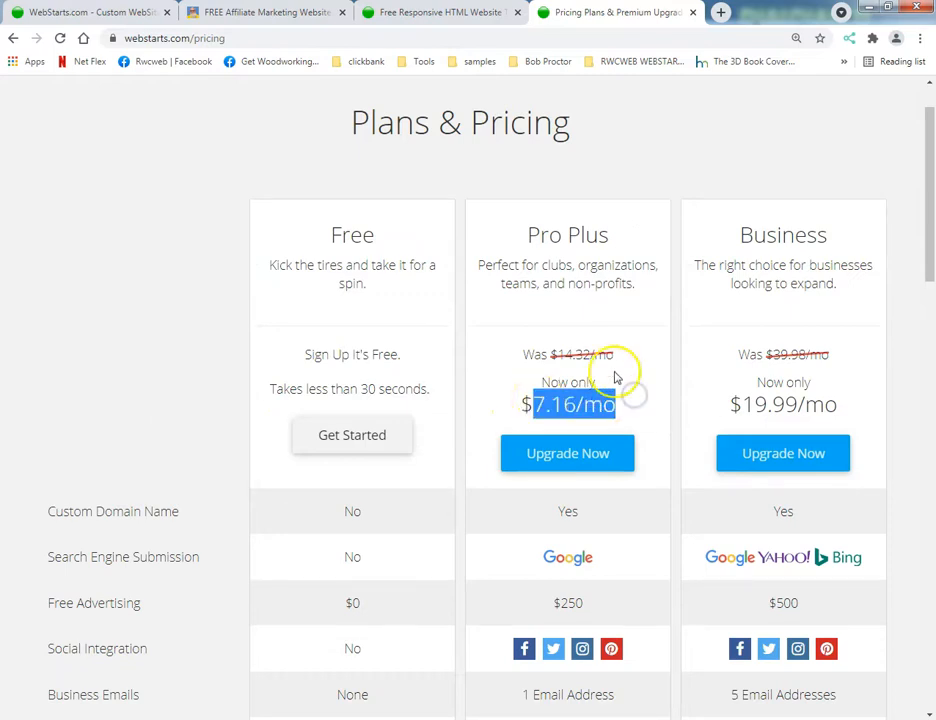
pyautogui.scroll(1, 441, 232)
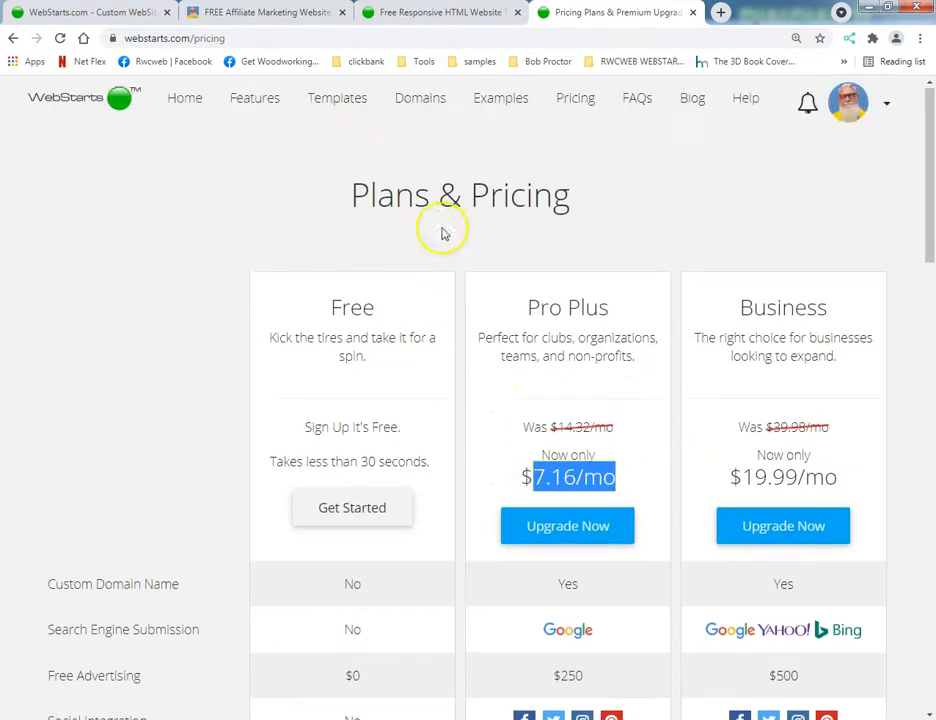
pyautogui.scroll(-12, 615, 177)
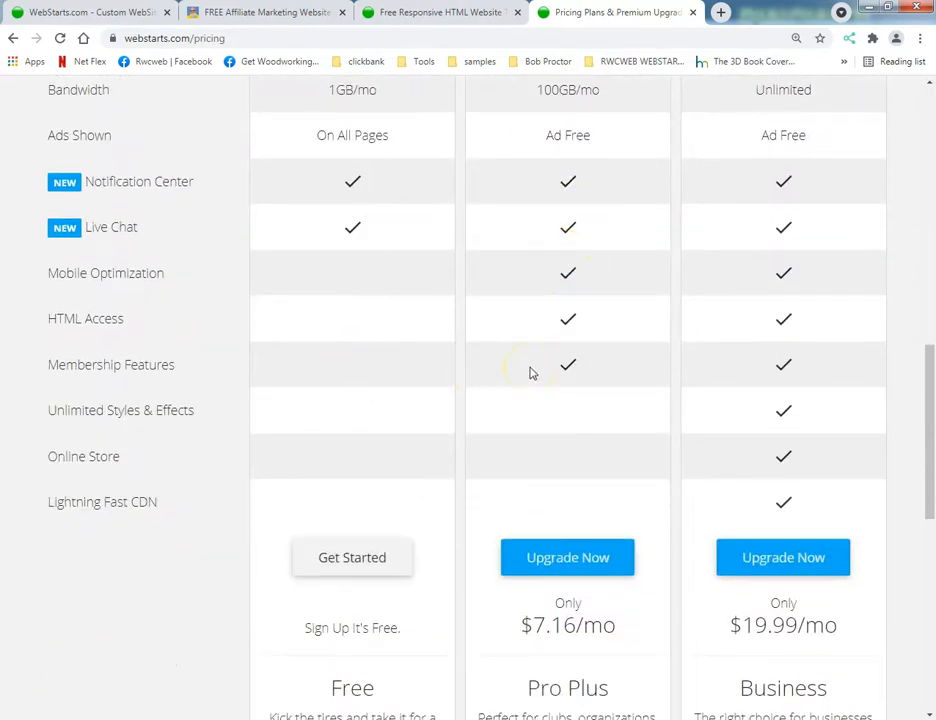
pyautogui.scroll(1, 532, 373)
pyautogui.scroll(7, 532, 373)
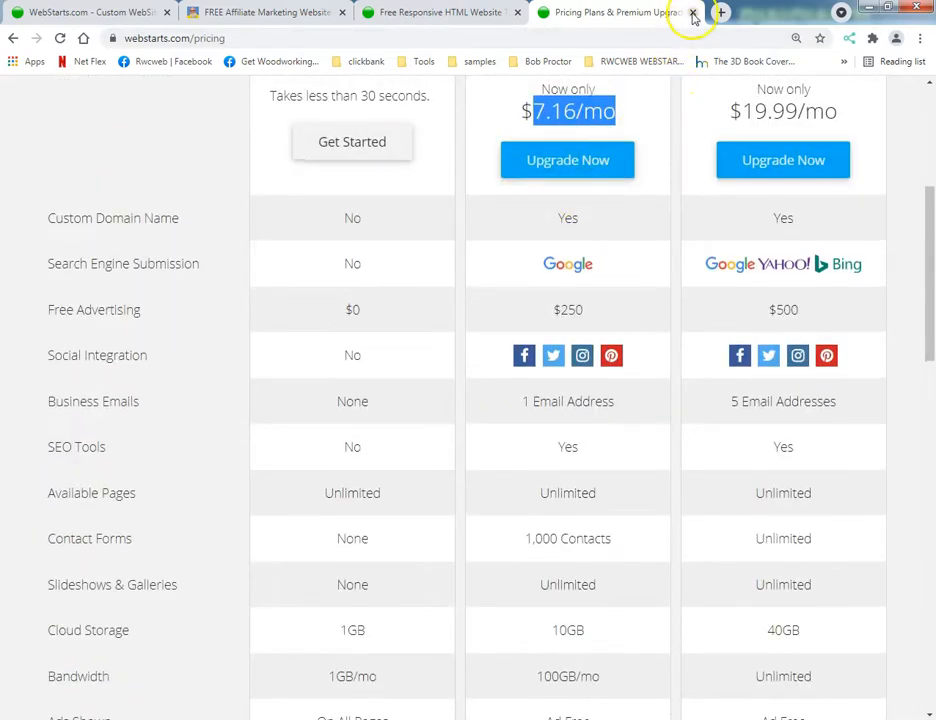
# Close the pricing page, glance over the template gallery, and bring up the site editor as the last browser tab.
pyautogui.click(693, 14)
pyautogui.scroll(-3, 470, 146)
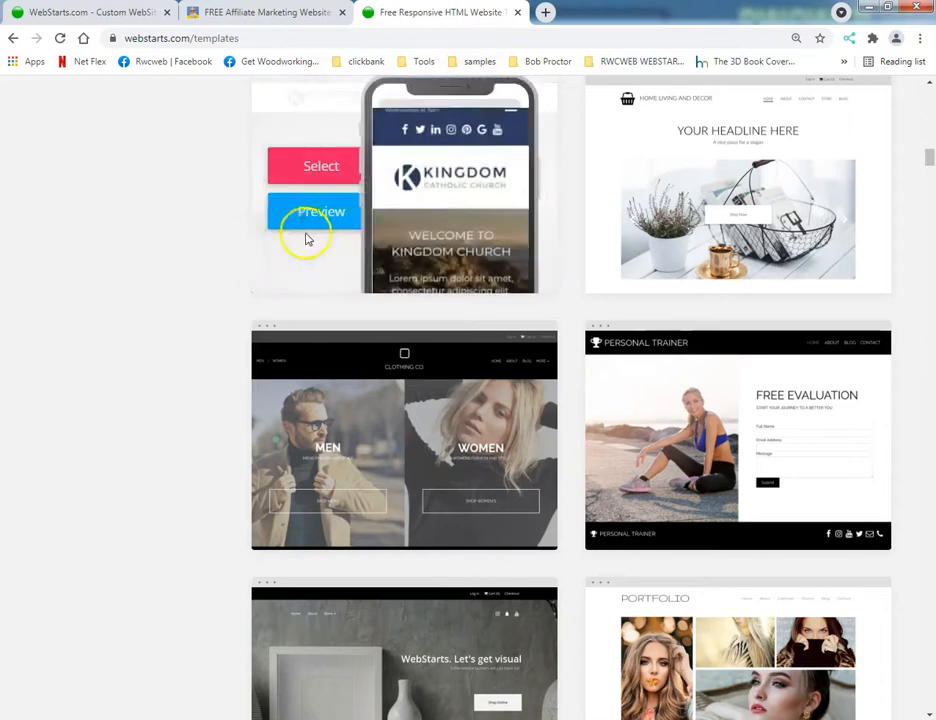
pyautogui.scroll(8, 337, 232)
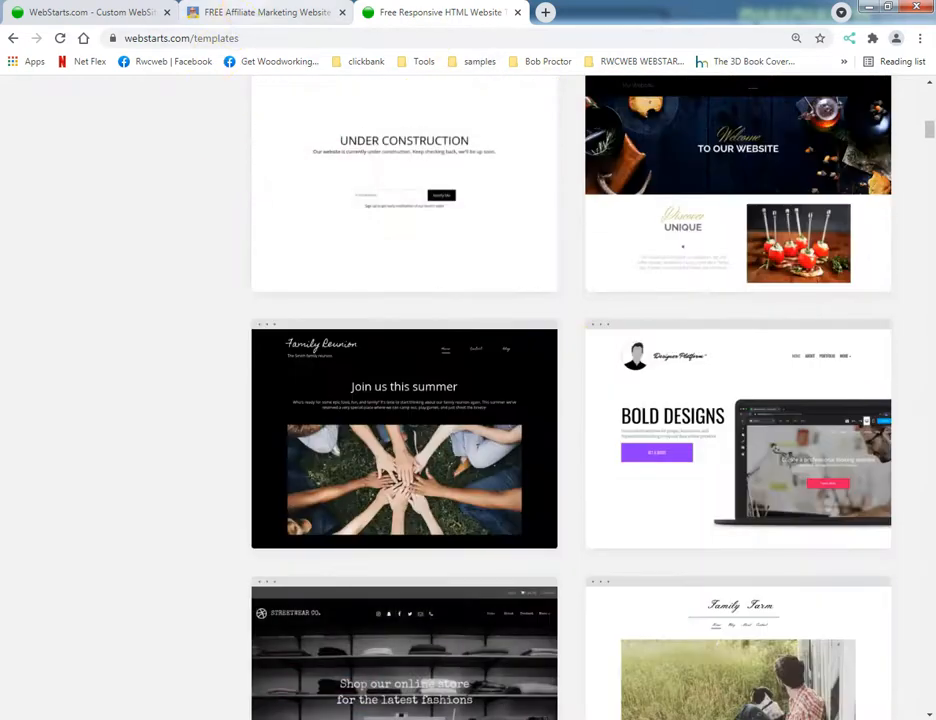
pyautogui.moveTo(121, 12); pyautogui.dragTo(464, 15)
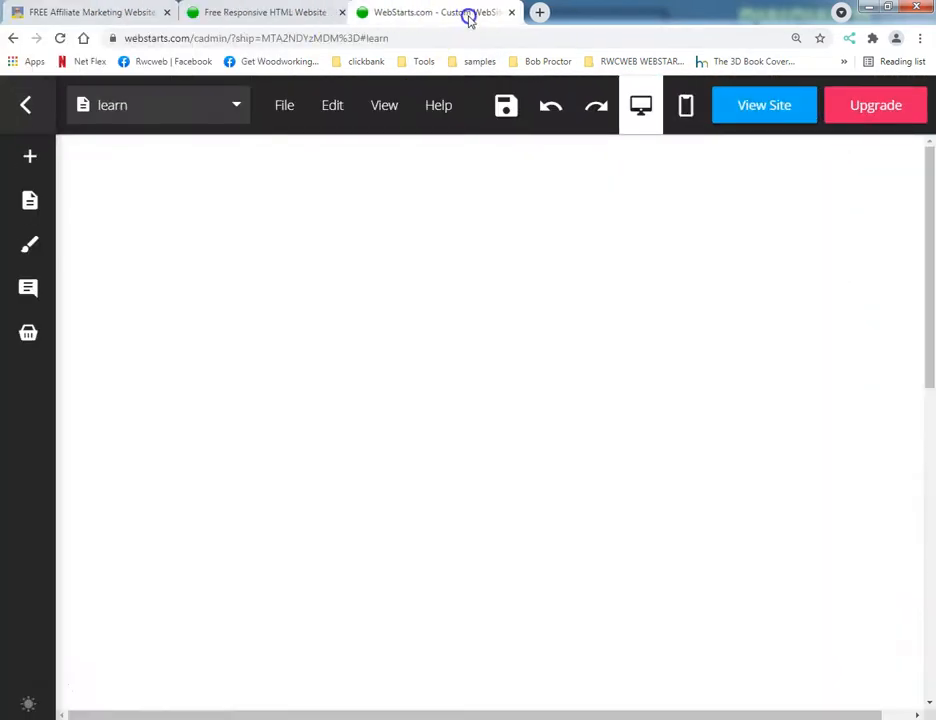
# Switch the site editor to the light theme and back to the dark theme.
pyautogui.moveTo(57, 191)
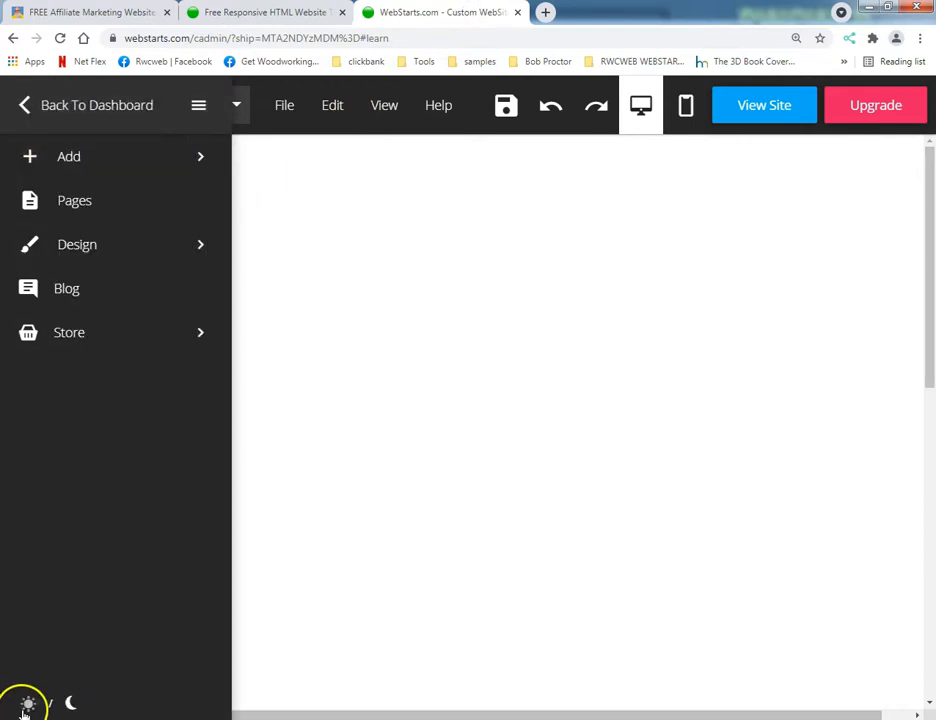
pyautogui.click(70, 706)
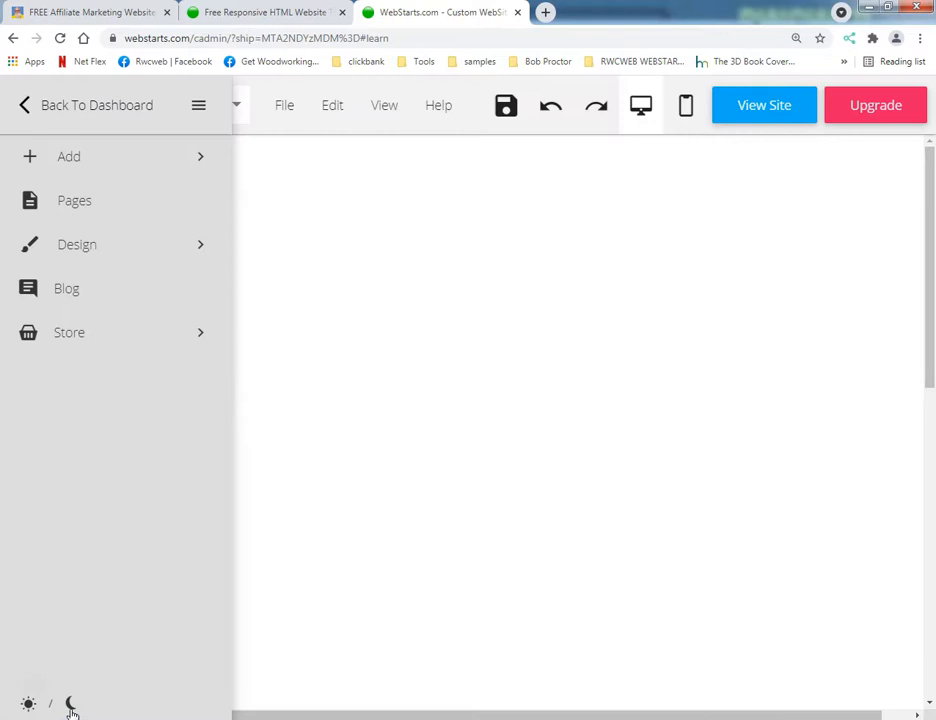
pyautogui.click(28, 706)
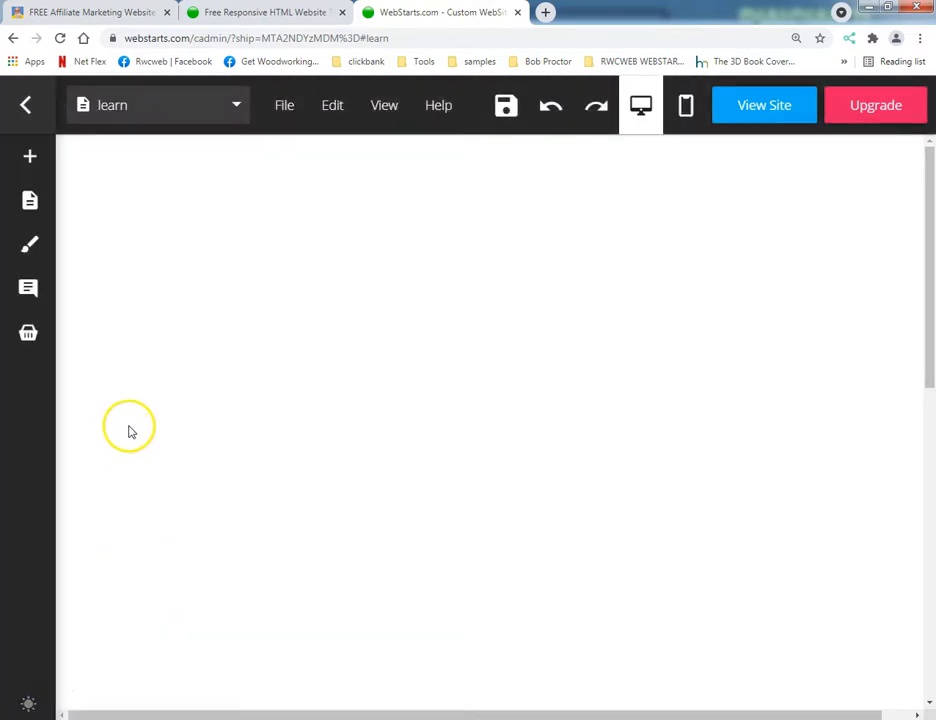
pyautogui.moveTo(74, 163)
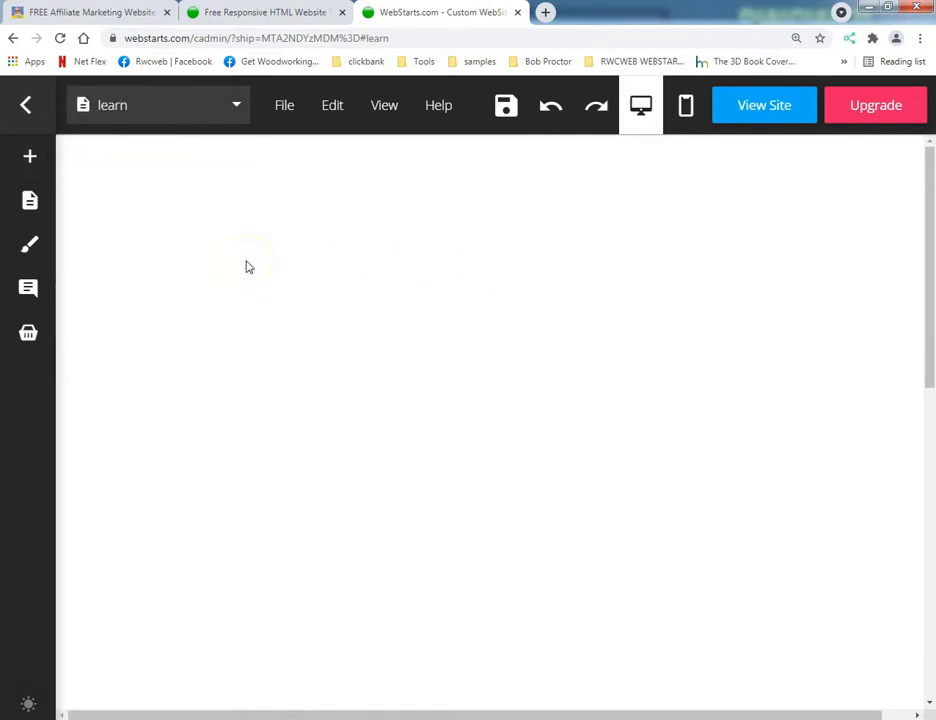
# Start adding a background image to the learn page and open the stock photo Image Search.
pyautogui.click(284, 105)
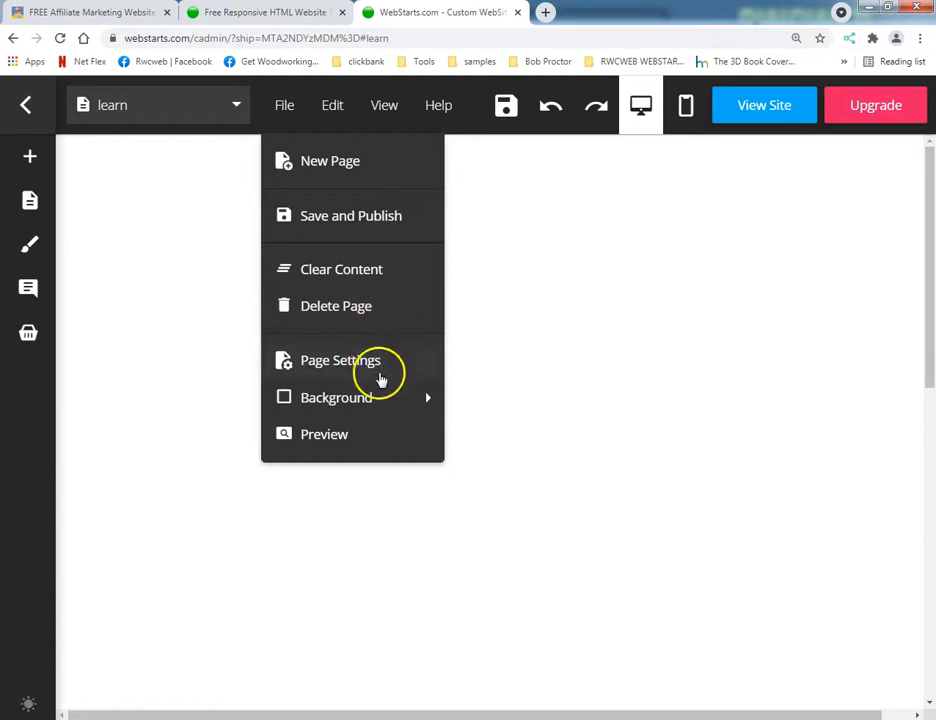
pyautogui.moveTo(380, 400)
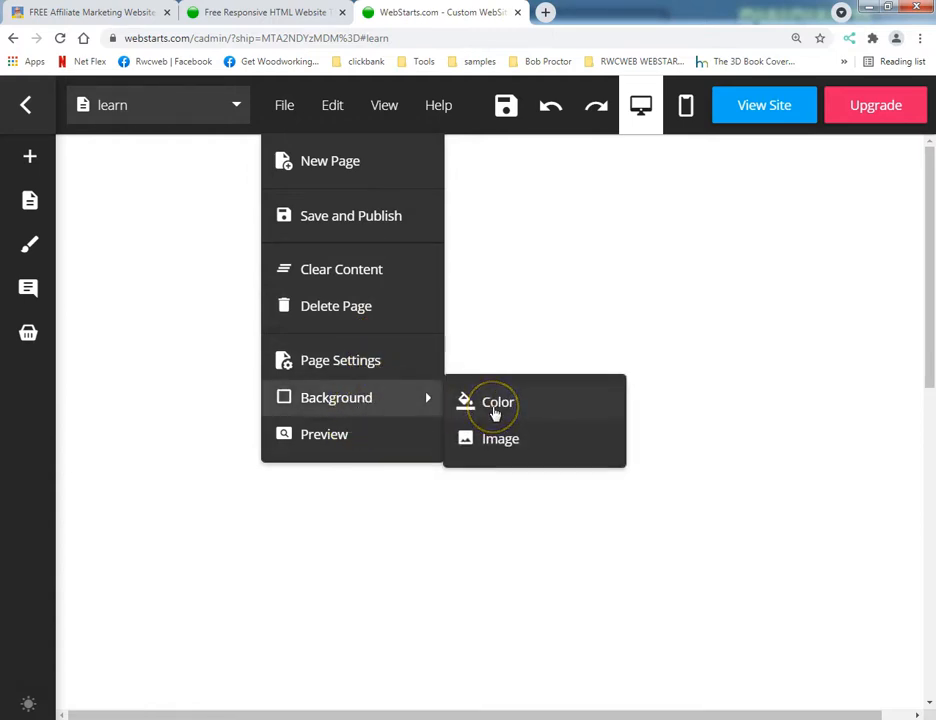
pyautogui.click(504, 440)
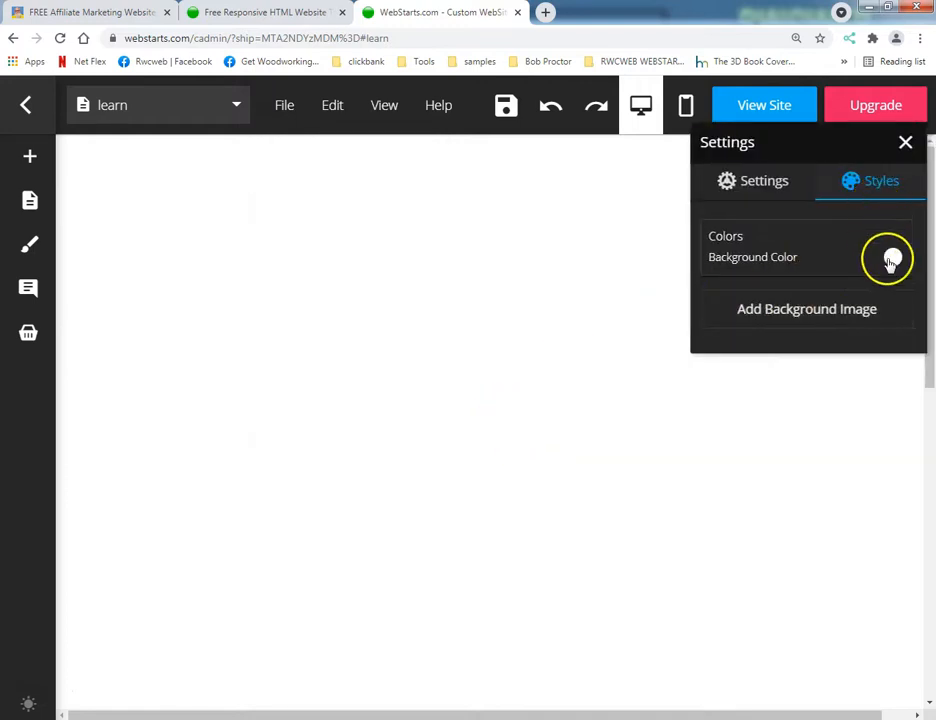
pyautogui.click(849, 307)
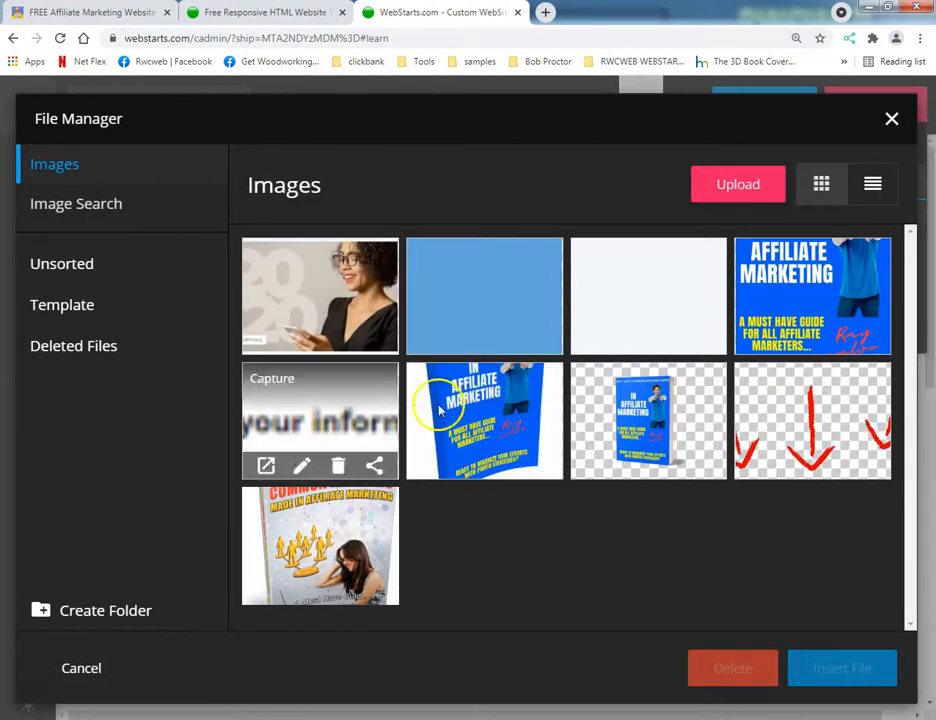
pyautogui.click(82, 212)
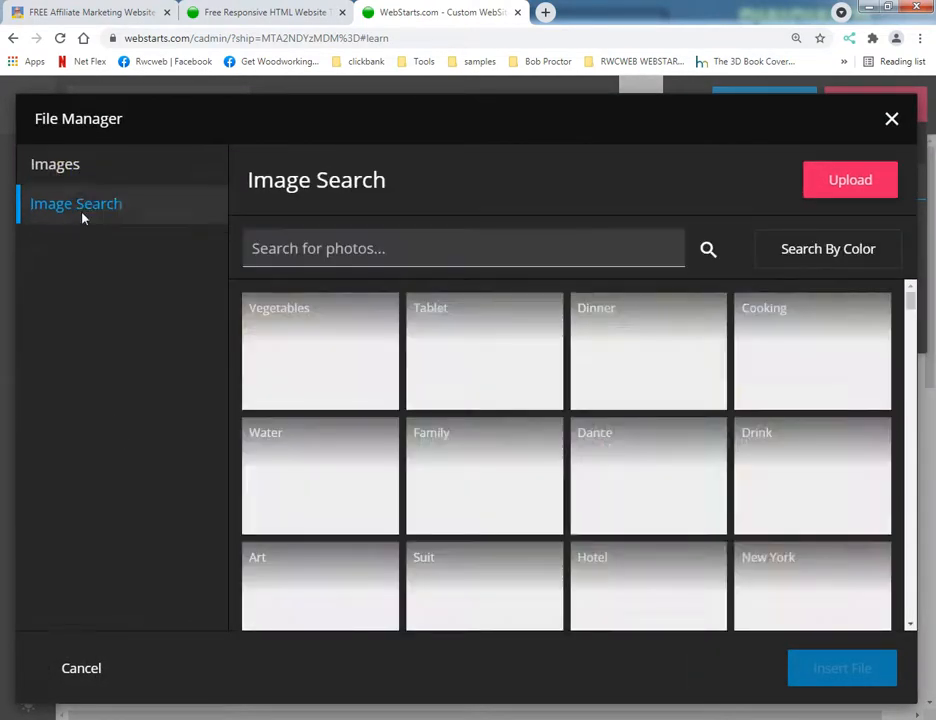
# Look through the photos in the Dance category and return to the list of image categories.
pyautogui.scroll(-3, 560, 397)
pyautogui.scroll(3, 560, 397)
pyautogui.click(636, 461)
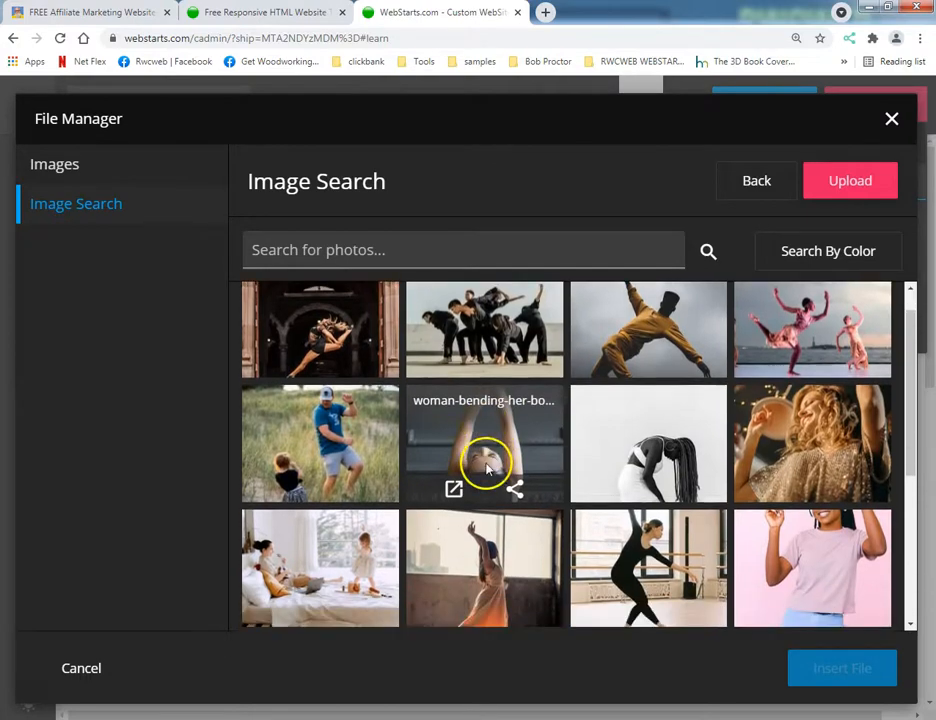
pyautogui.scroll(-3, 485, 465)
pyautogui.scroll(-2, 470, 470)
pyautogui.scroll(-5, 460, 468)
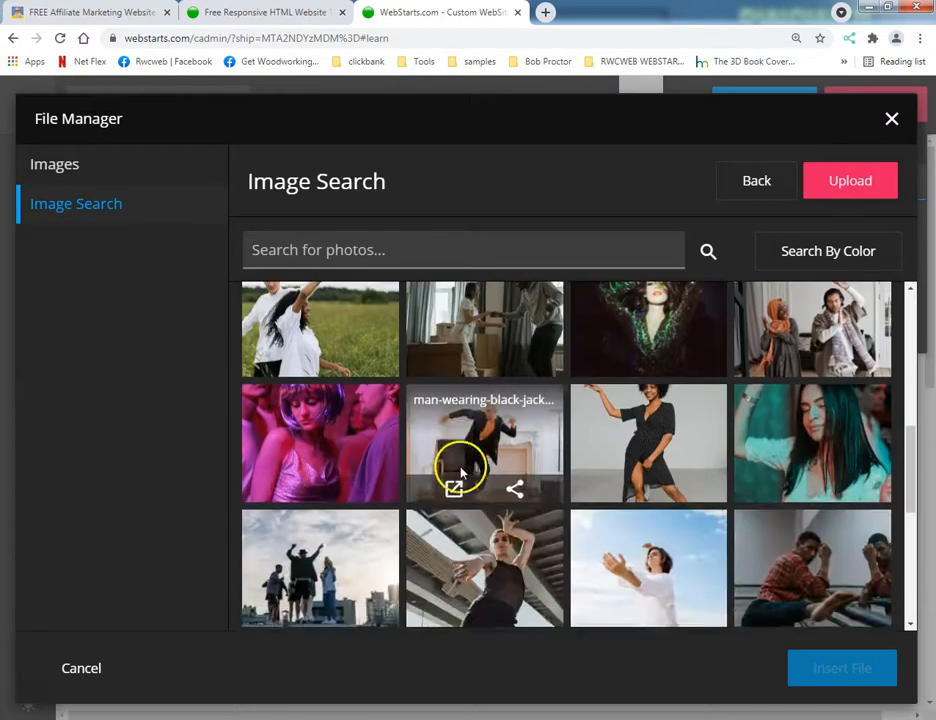
pyautogui.scroll(3, 396, 405)
pyautogui.scroll(5, 370, 360)
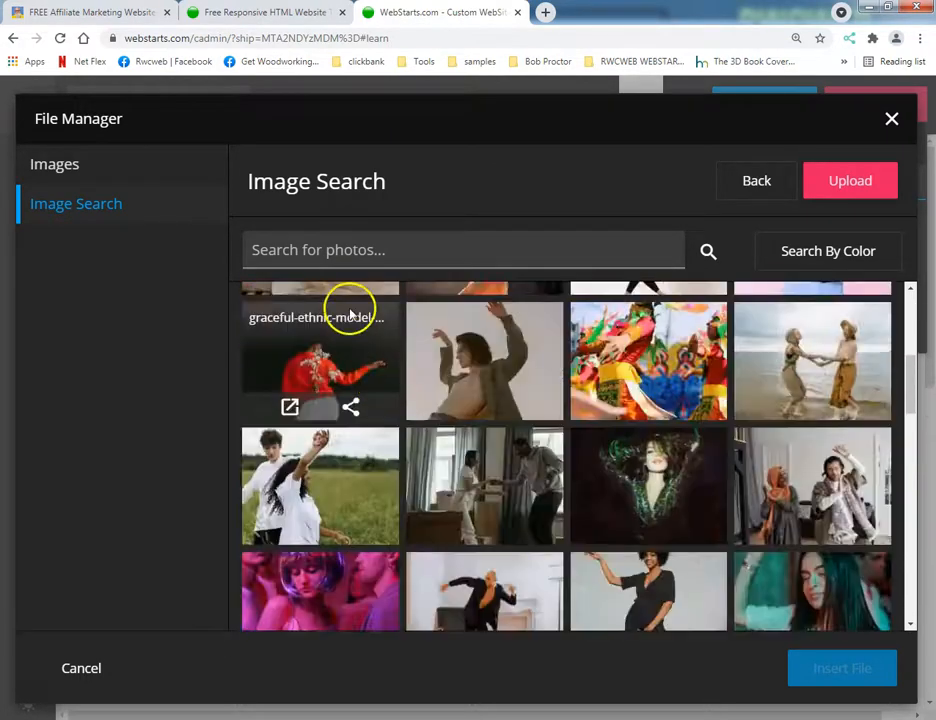
pyautogui.click(740, 195)
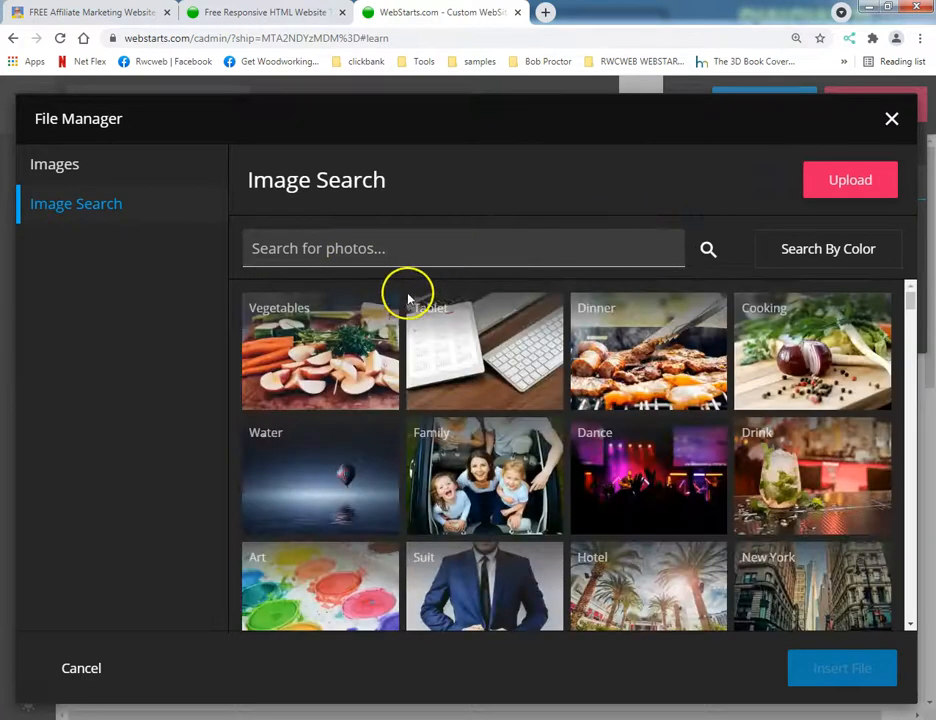
# Insert the dark blue water splash photo from the Water category as the page's background image.
pyautogui.click(312, 444)
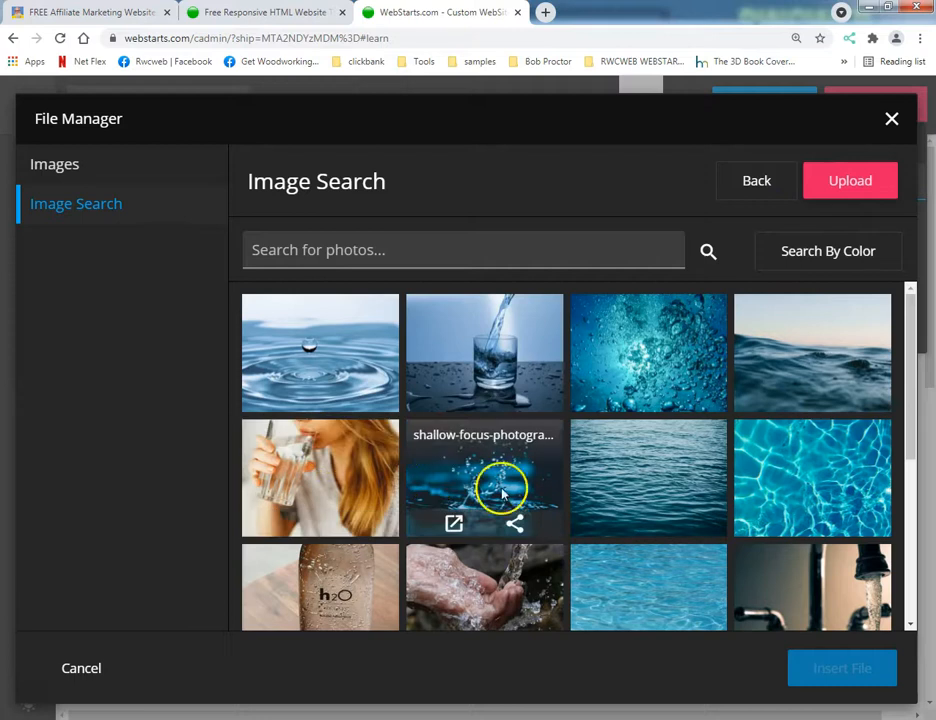
pyautogui.click(485, 468)
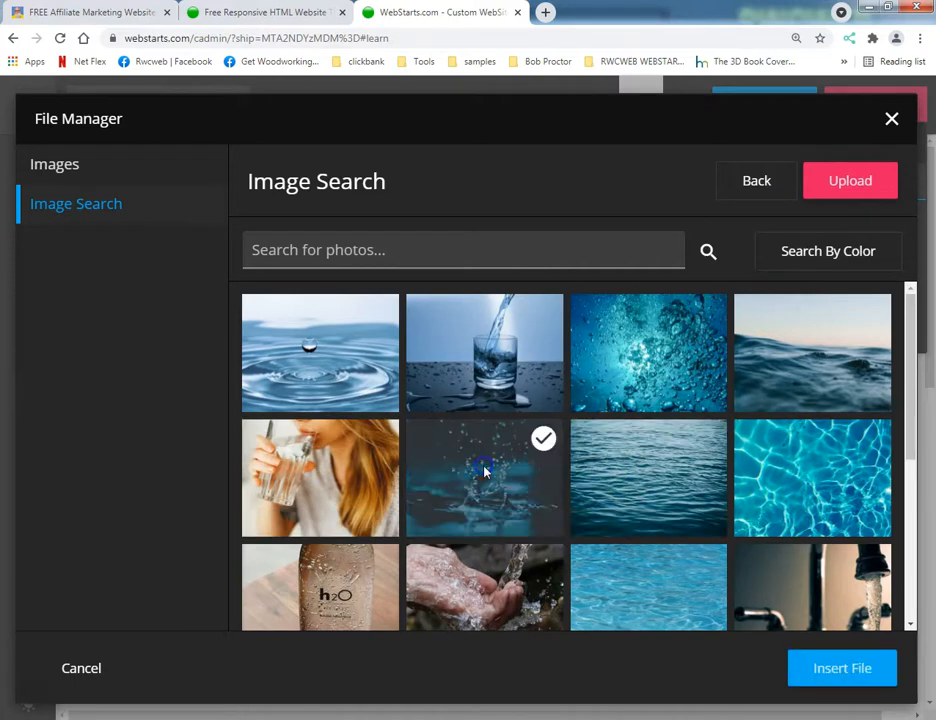
pyautogui.click(860, 670)
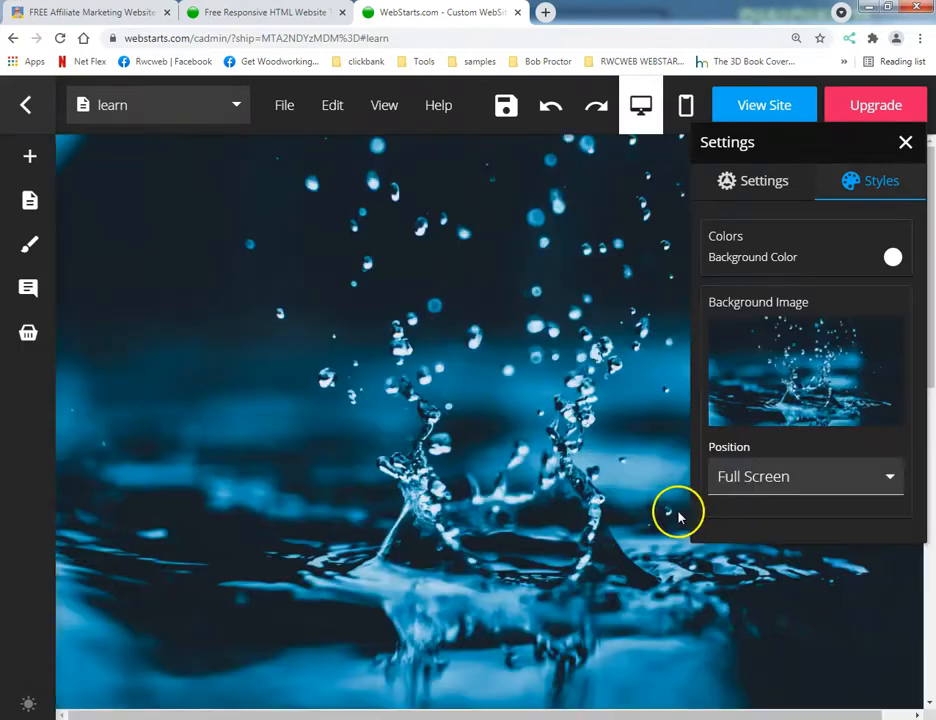
# Save the learn page, view it on the live site, and return to the editor.
pyautogui.click(503, 112)
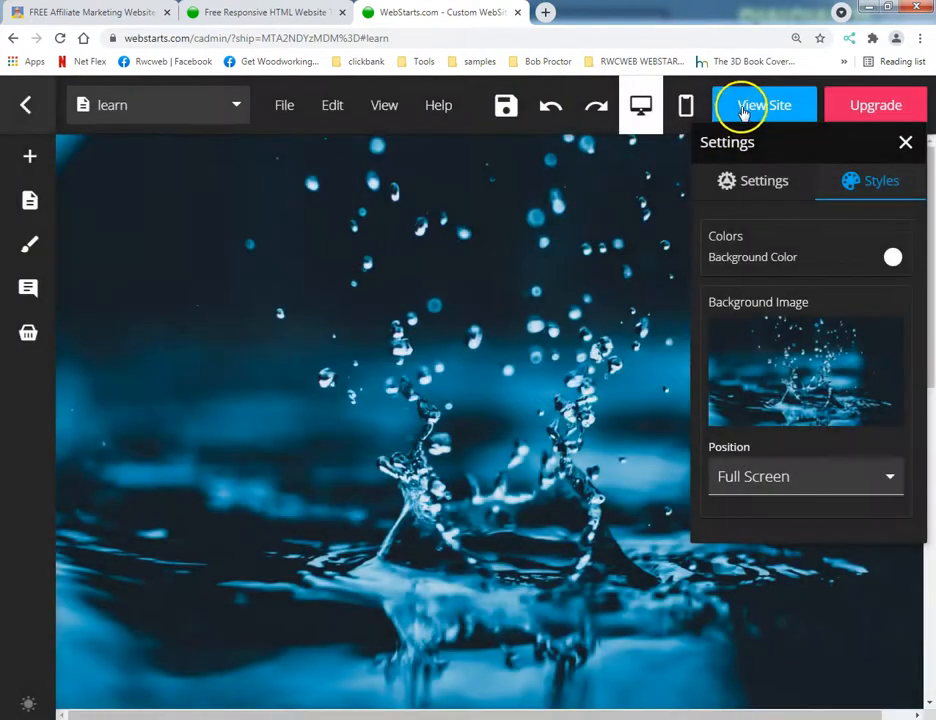
pyautogui.click(748, 104)
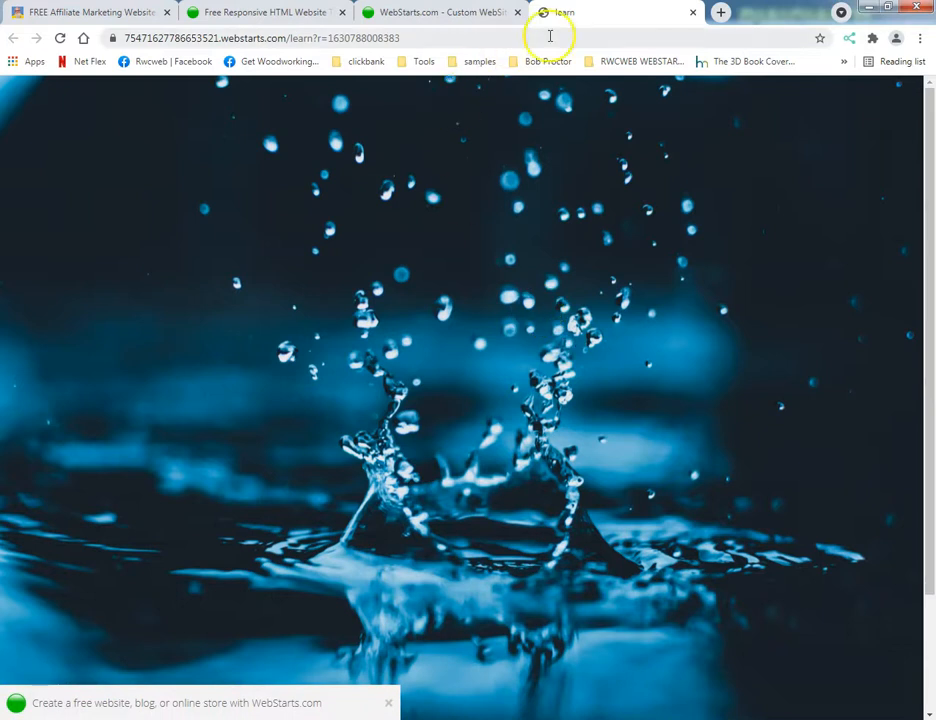
pyautogui.click(691, 13)
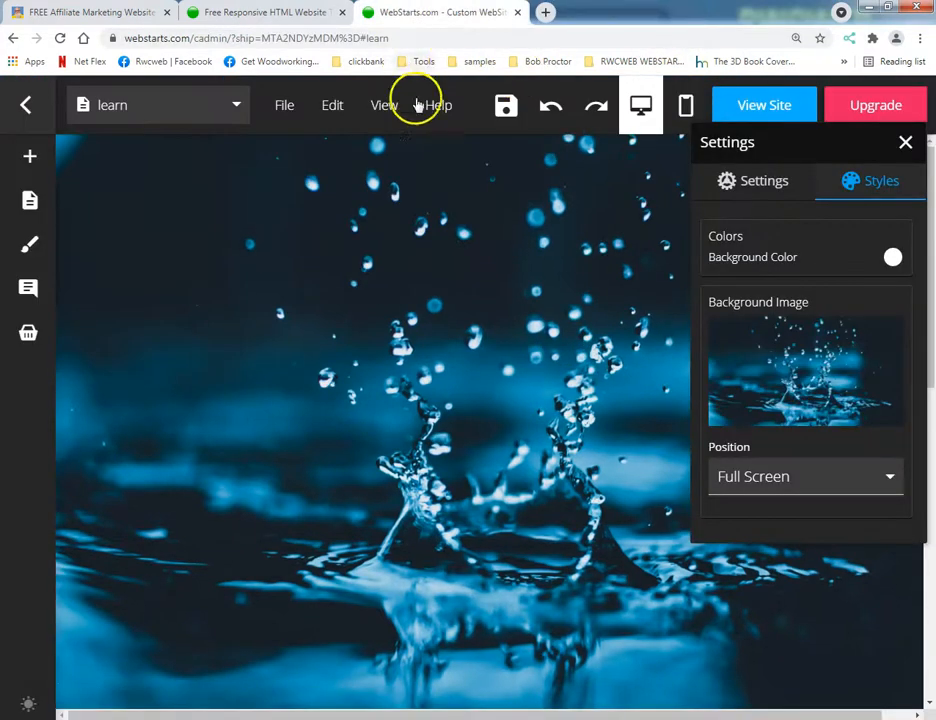
# Add a box shape near the page's upper edge and stretch it to about 830 wide across the page.
pyautogui.click(905, 143)
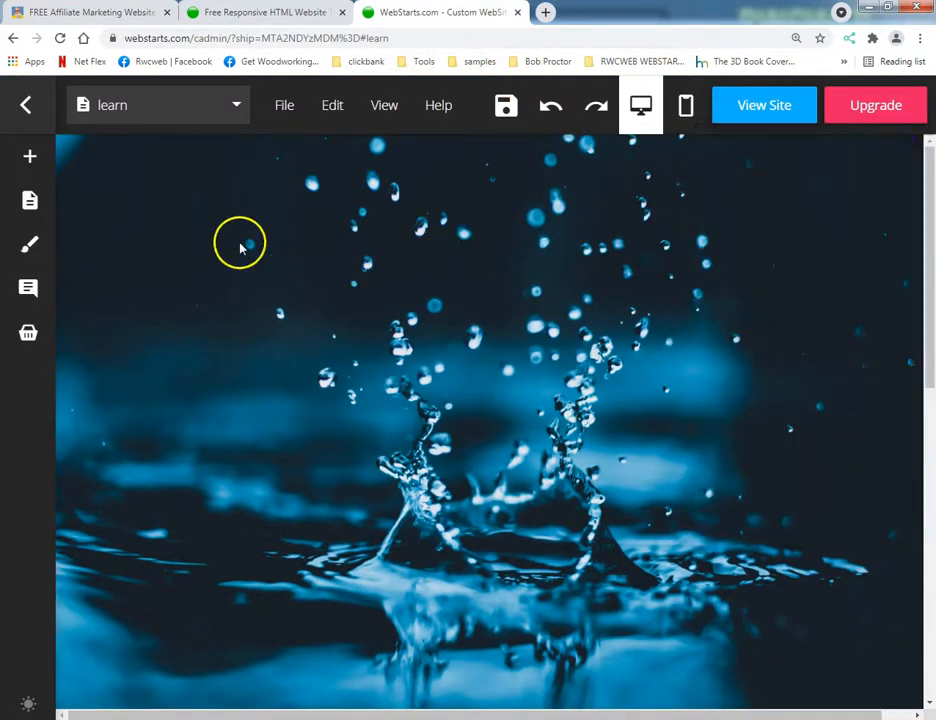
pyautogui.moveTo(30, 175)
pyautogui.click(60, 158)
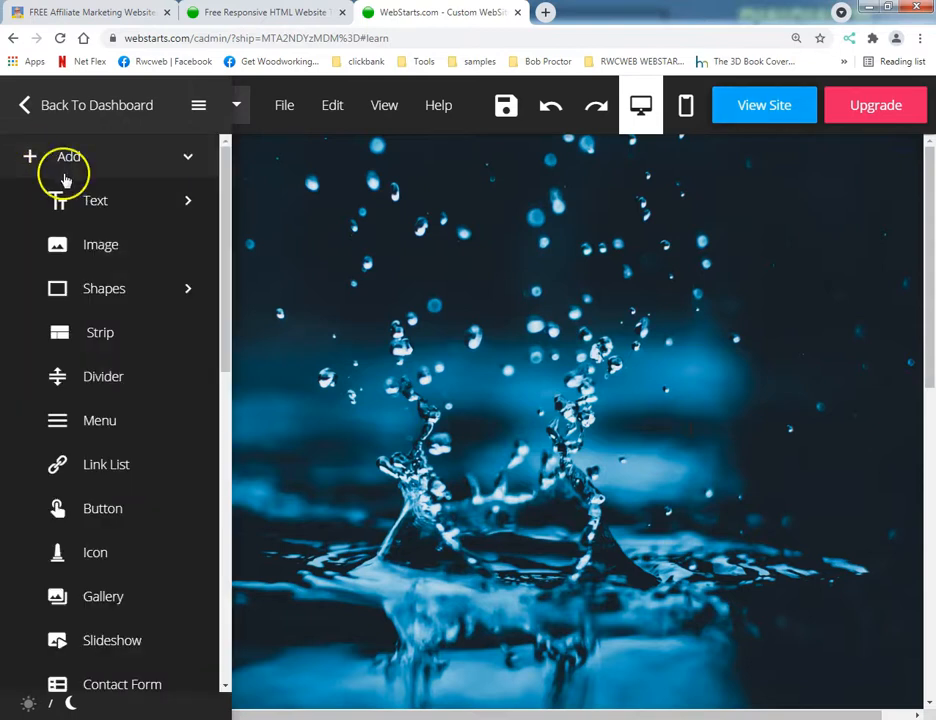
pyautogui.click(137, 296)
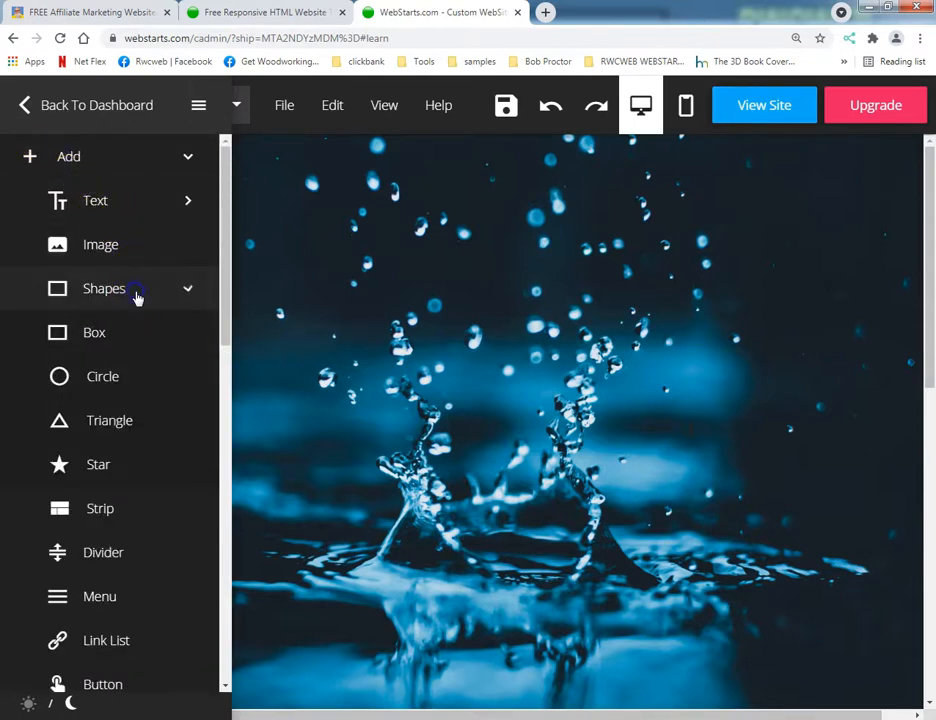
pyautogui.click(94, 330)
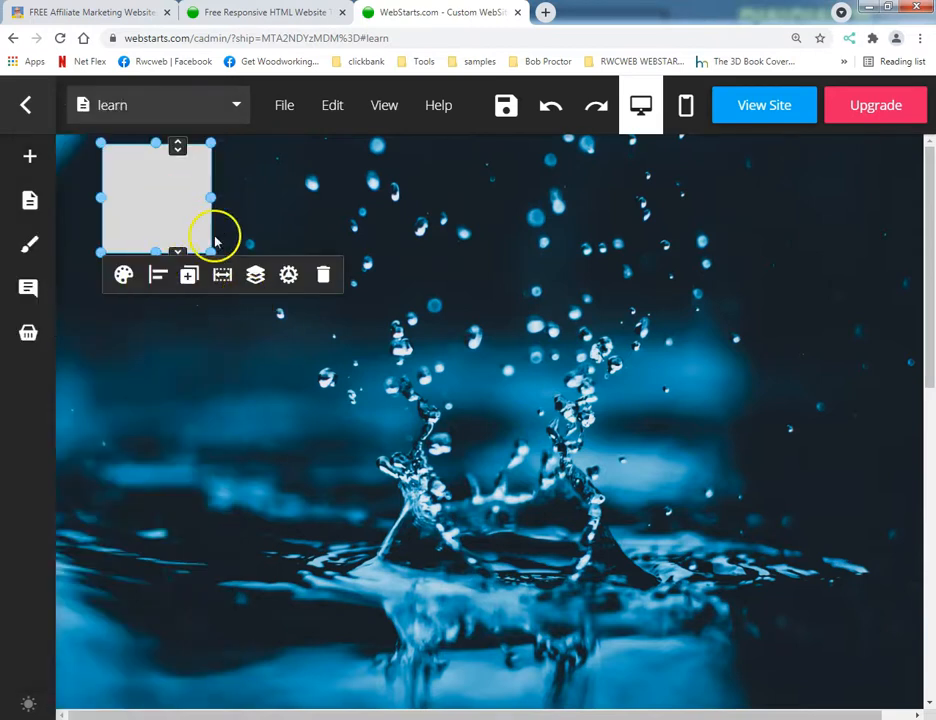
pyautogui.moveTo(204, 249); pyautogui.dragTo(862, 364)
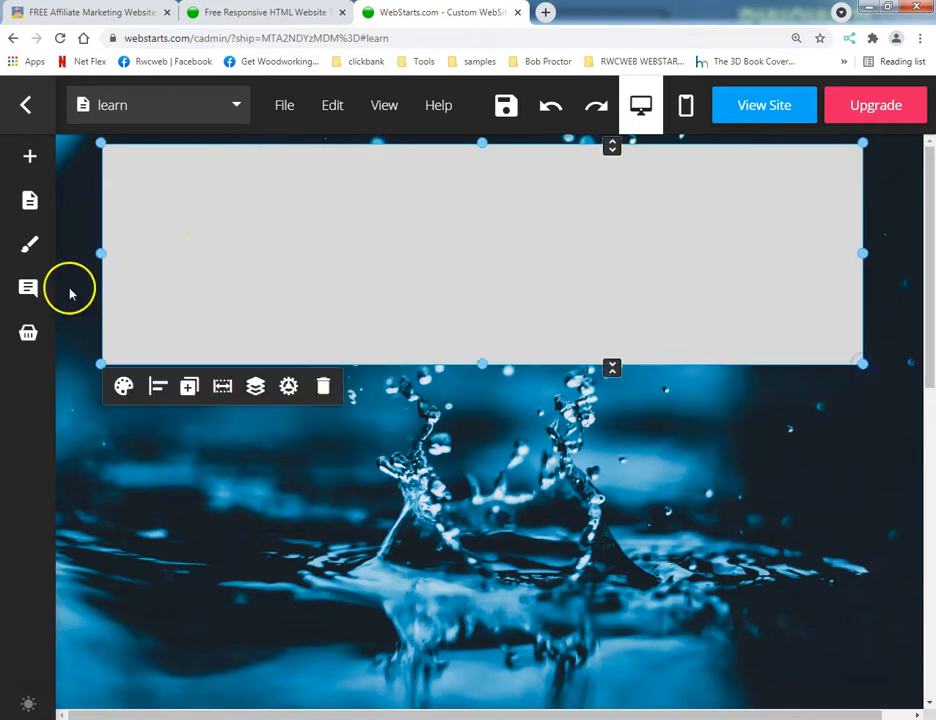
# Add the Lora & Merriweather title and paragraph text block on top of the box.
pyautogui.moveTo(29, 265)
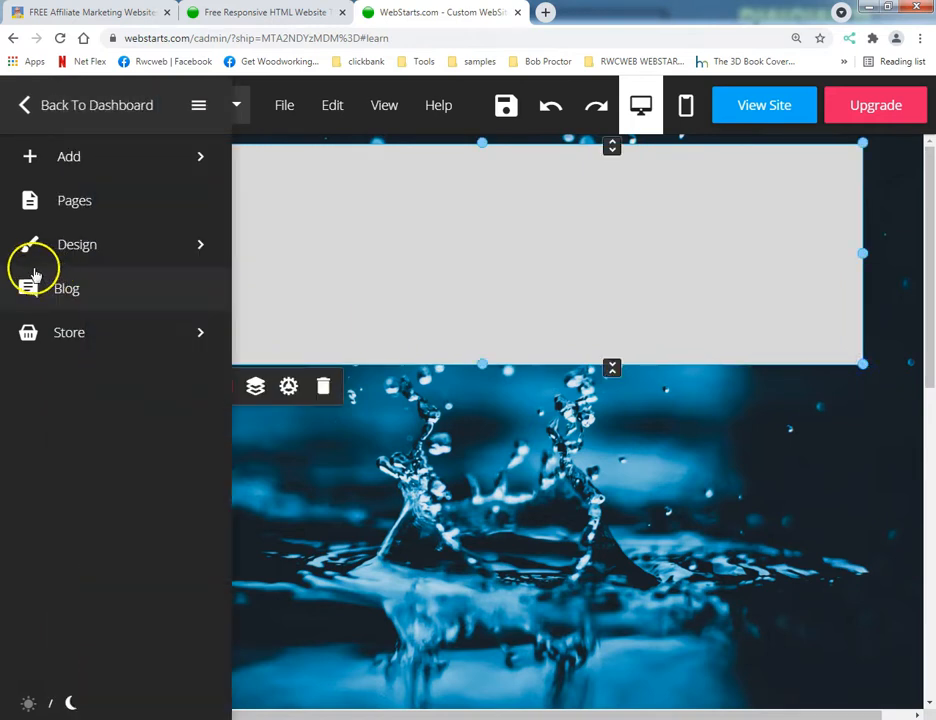
pyautogui.click(89, 164)
pyautogui.click(96, 202)
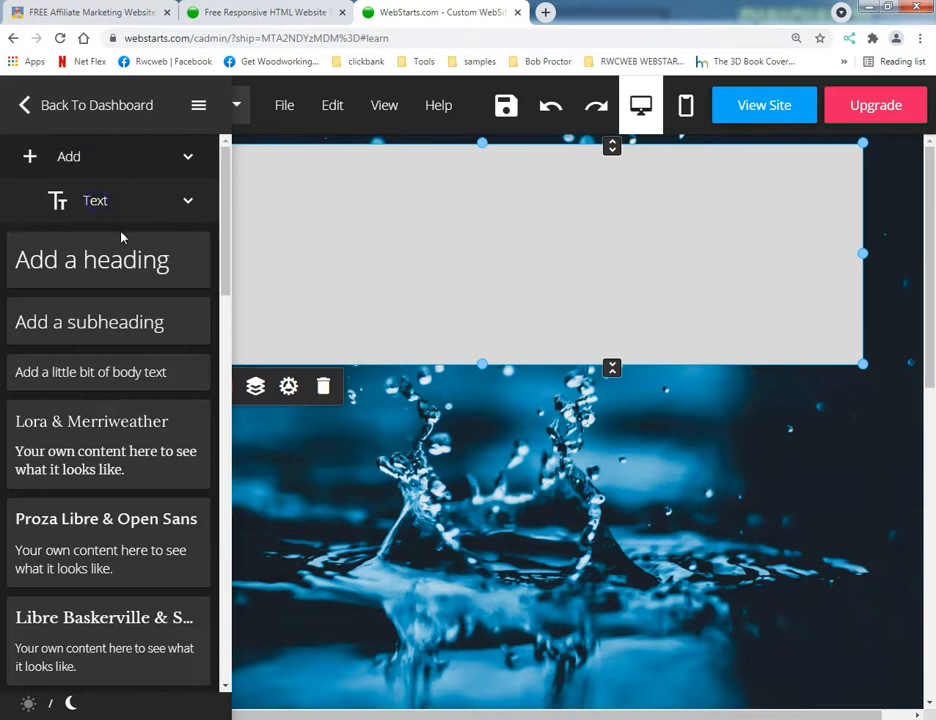
pyautogui.moveTo(104, 435); pyautogui.dragTo(567, 257)
# Insert the stock photo of the smiling man drinking coffee at a laptop from the Job image category.
pyautogui.moveTo(33, 175)
pyautogui.click(72, 166)
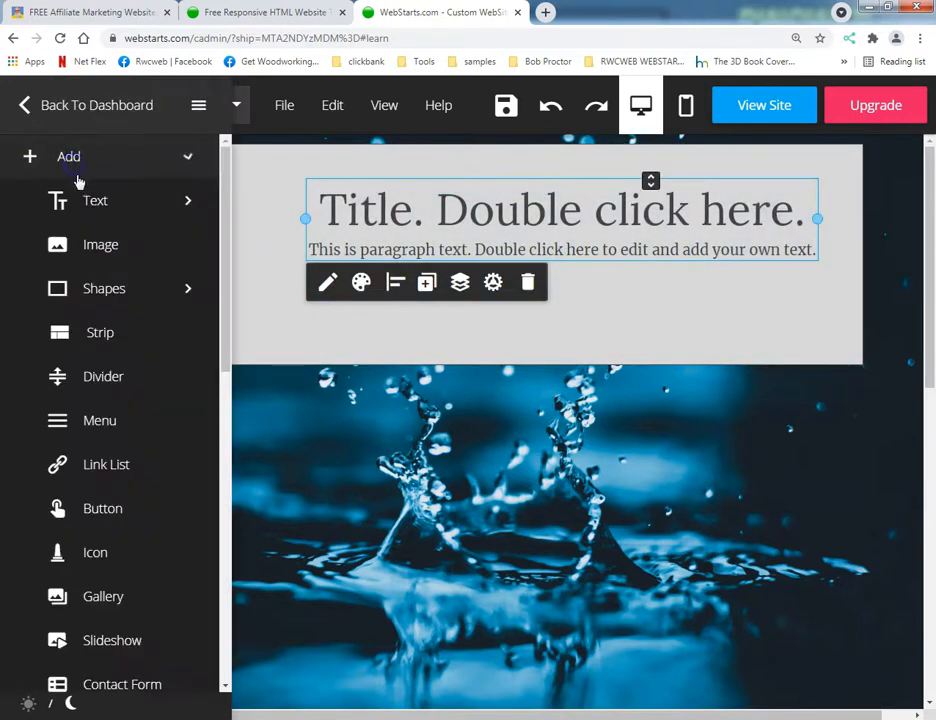
pyautogui.click(95, 244)
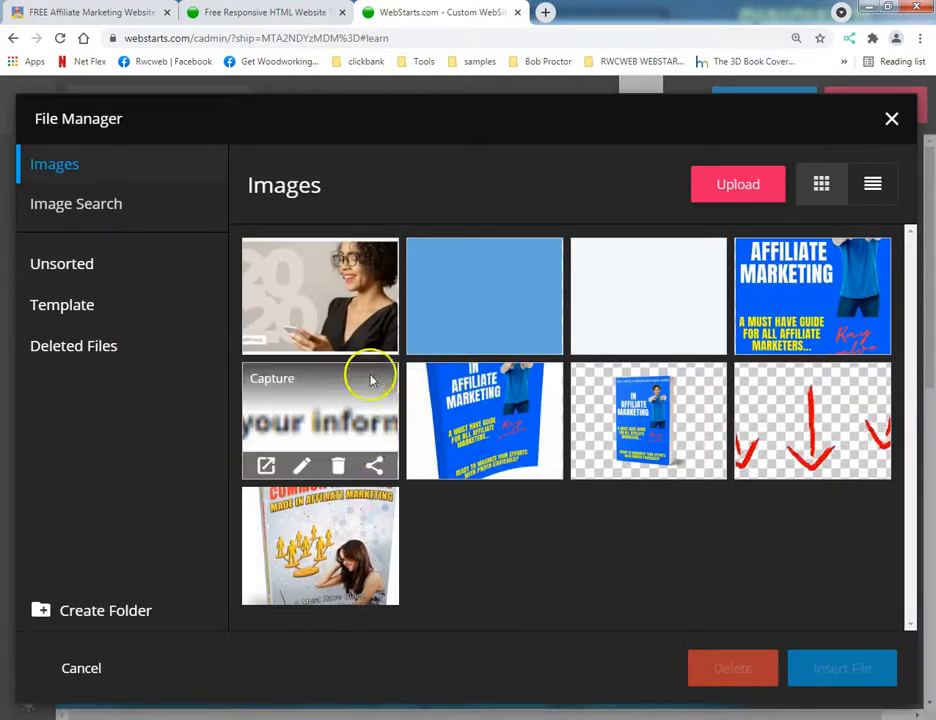
pyautogui.click(86, 205)
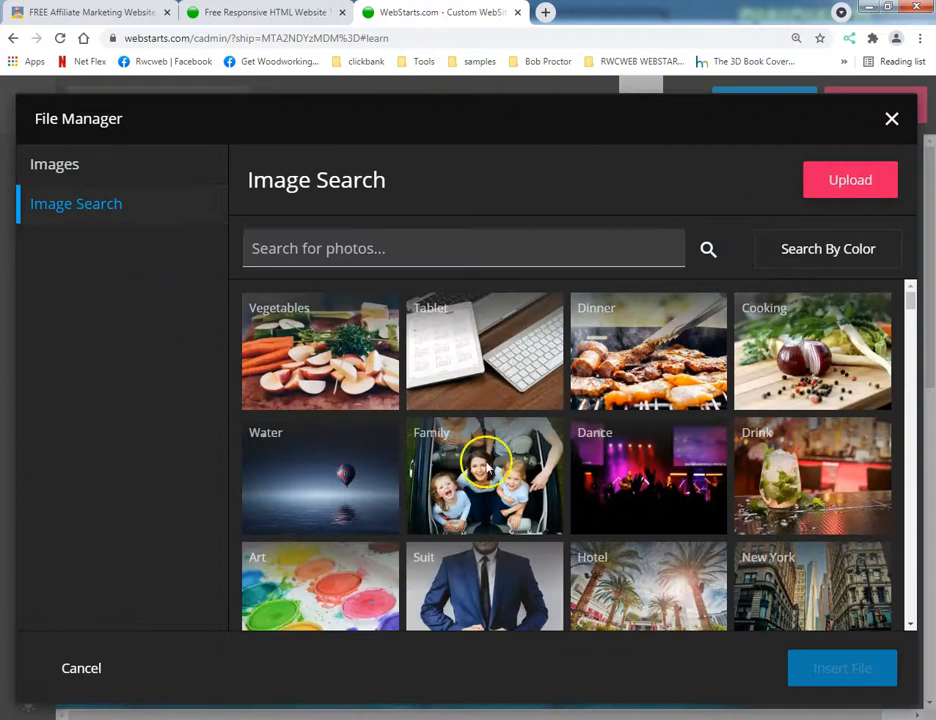
pyautogui.scroll(-3, 637, 395)
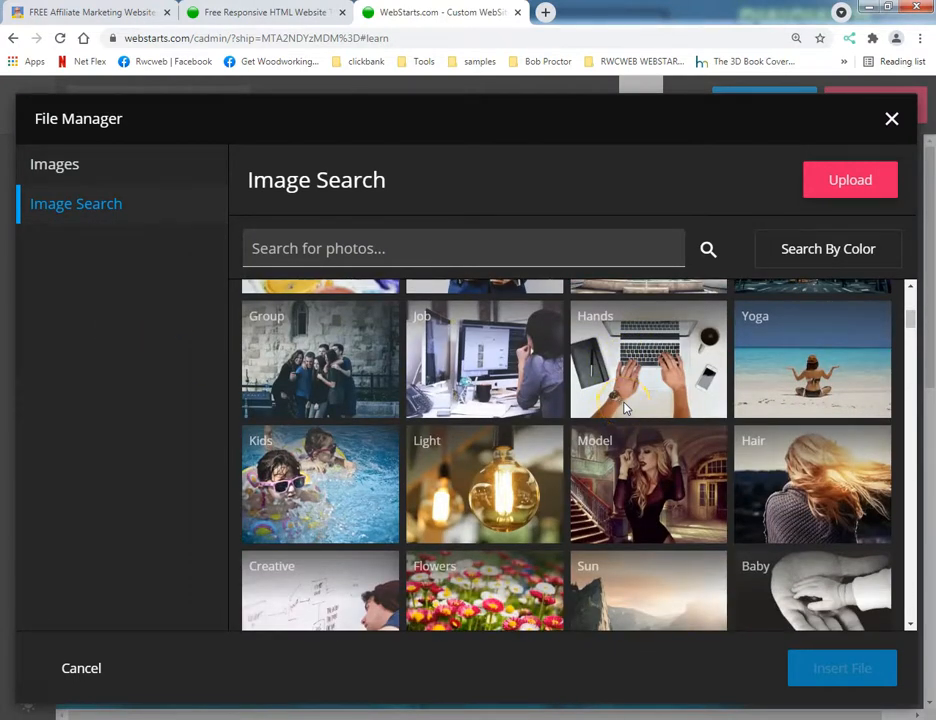
pyautogui.click(510, 370)
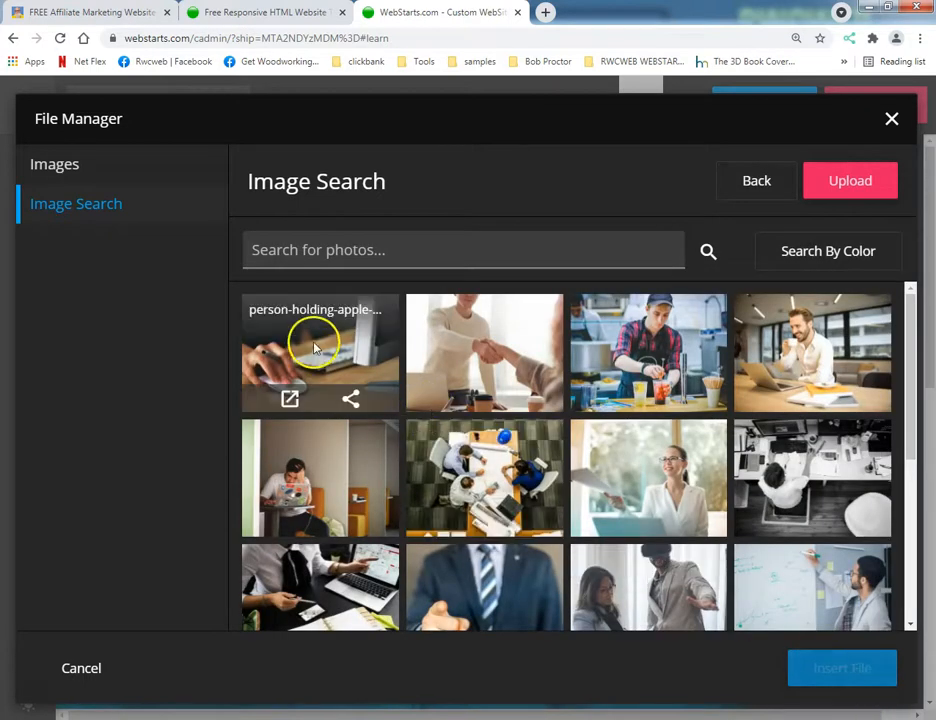
pyautogui.click(618, 378)
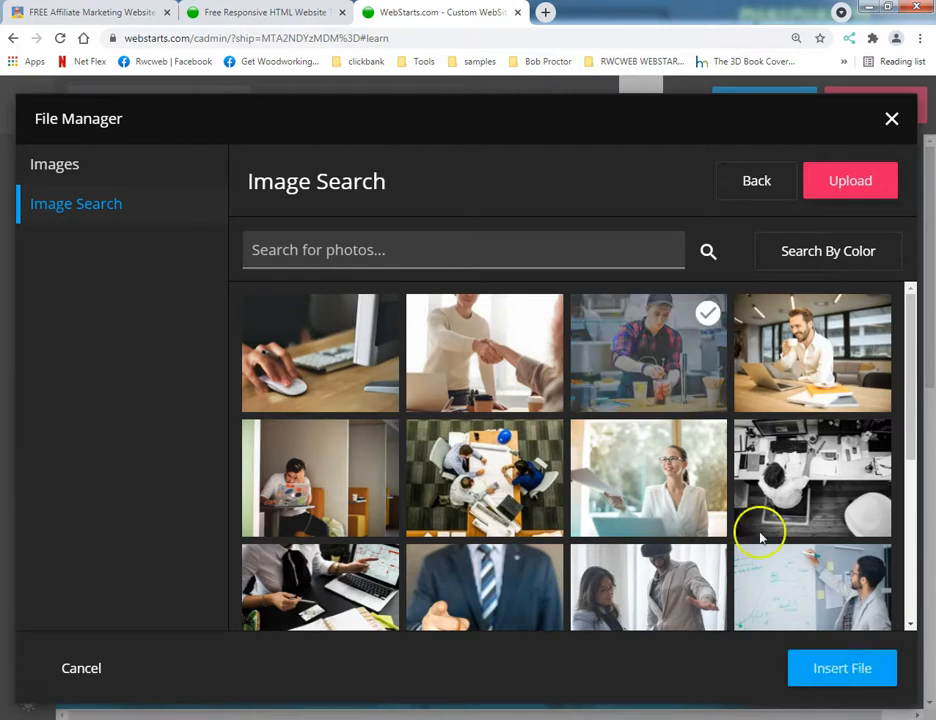
pyautogui.click(833, 354)
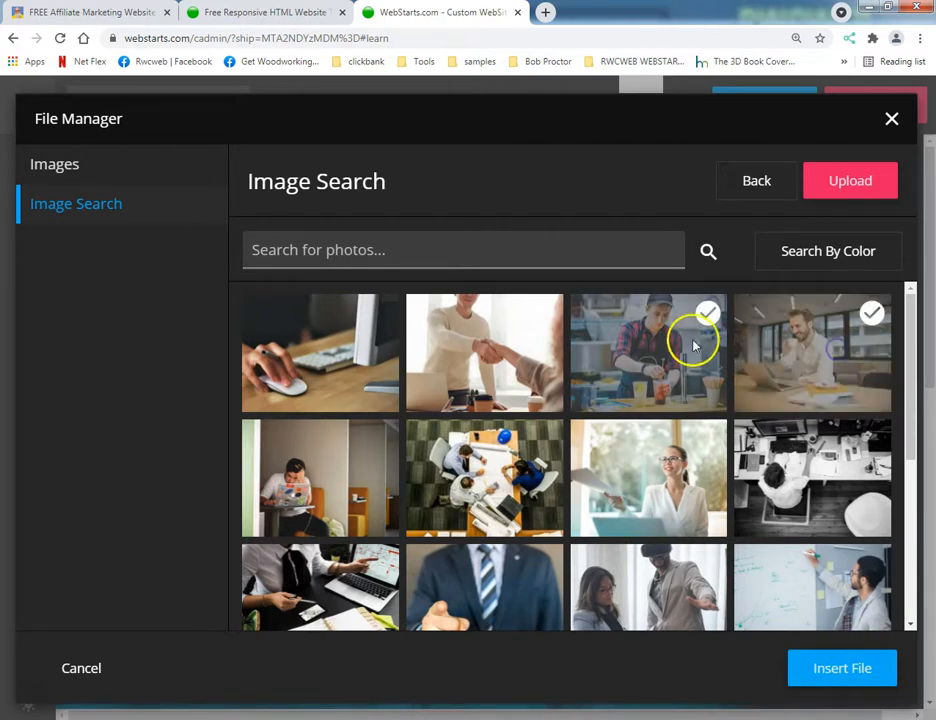
pyautogui.click(692, 341)
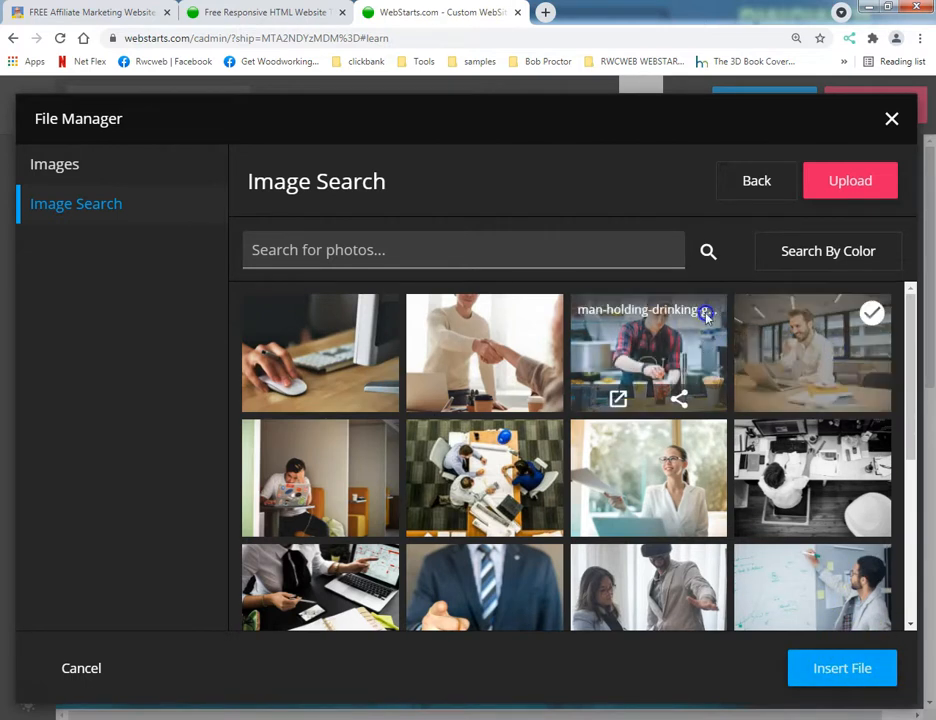
pyautogui.click(830, 665)
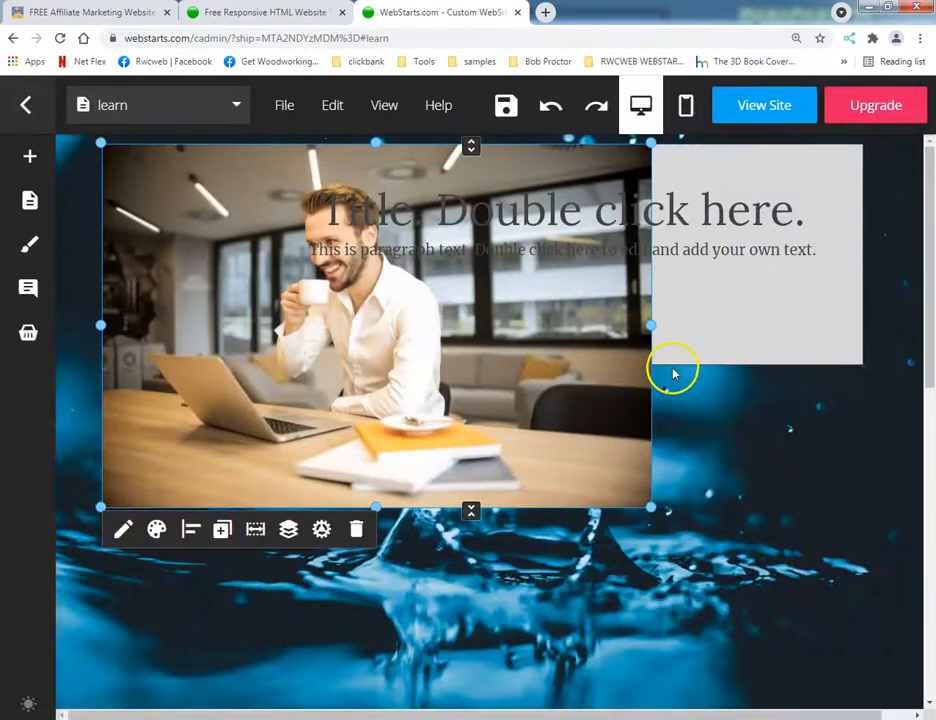
# Extend the box downward to a height of about 570 and move the photo below the text, centred horizontally.
pyautogui.click(719, 334)
pyautogui.moveTo(481, 366); pyautogui.dragTo(537, 668)
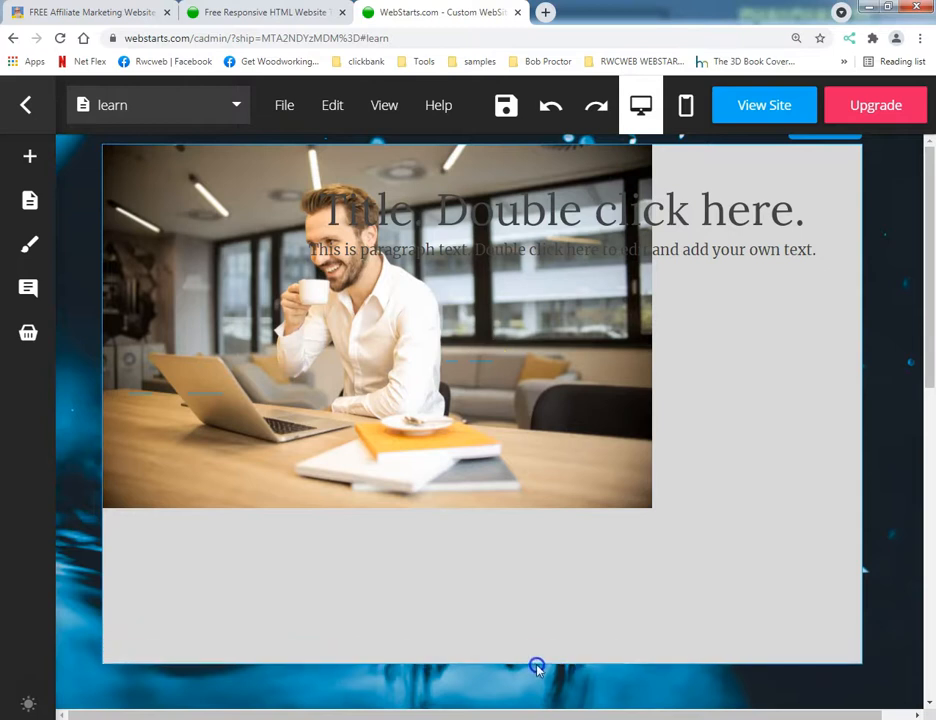
pyautogui.moveTo(320, 395); pyautogui.dragTo(441, 518)
pyautogui.click(314, 248)
pyautogui.click(334, 280)
# Centre the title and paragraph text block horizontally and shift it slightly up above the photo.
pyautogui.click(408, 220)
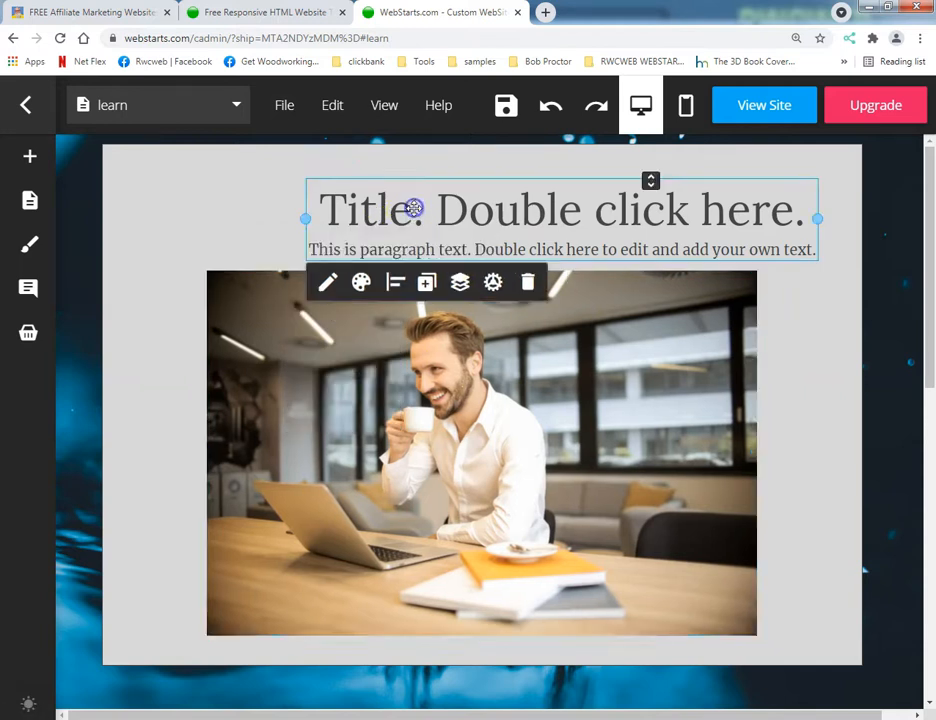
pyautogui.click(392, 282)
pyautogui.click(440, 334)
pyautogui.click(447, 234)
pyautogui.moveTo(447, 234); pyautogui.dragTo(451, 217)
# Set the box's background colour to the light grey from the site colours.
pyautogui.click(166, 252)
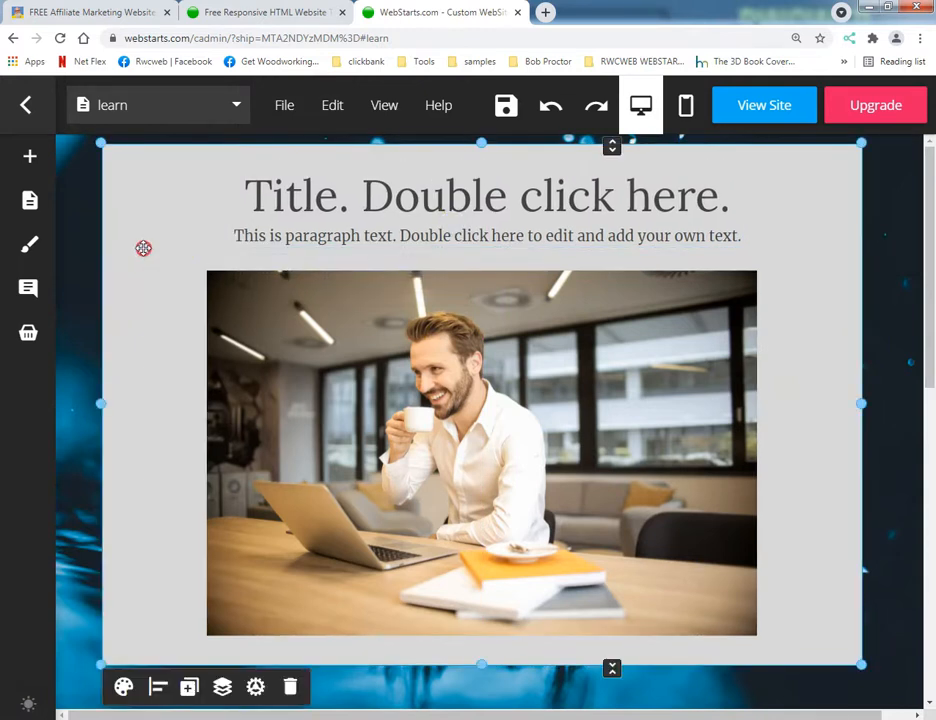
pyautogui.rightClick(143, 248)
pyautogui.click(125, 214)
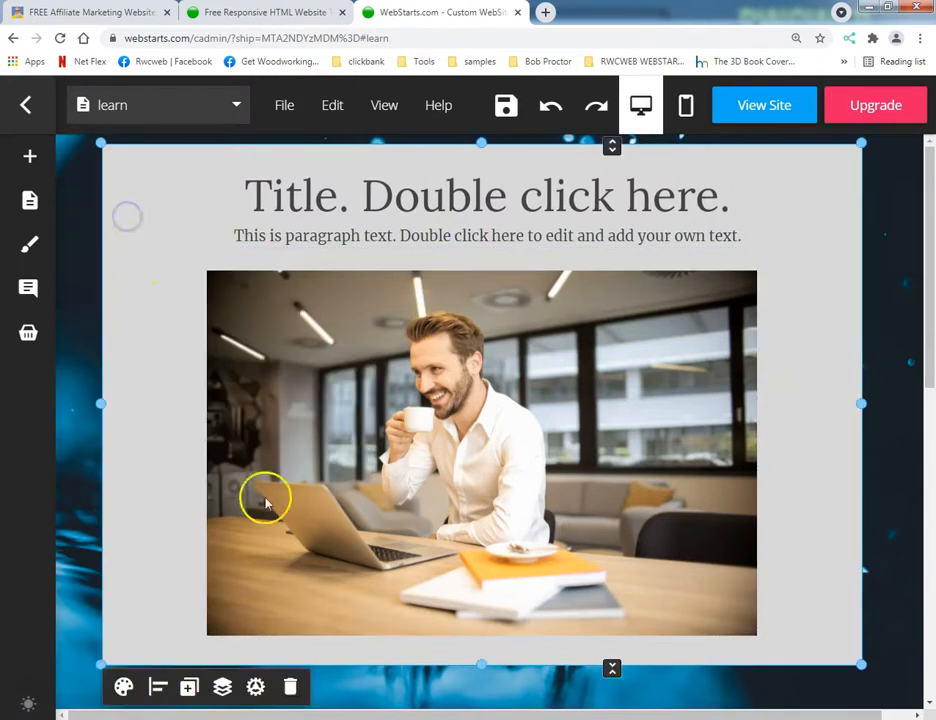
pyautogui.click(124, 687)
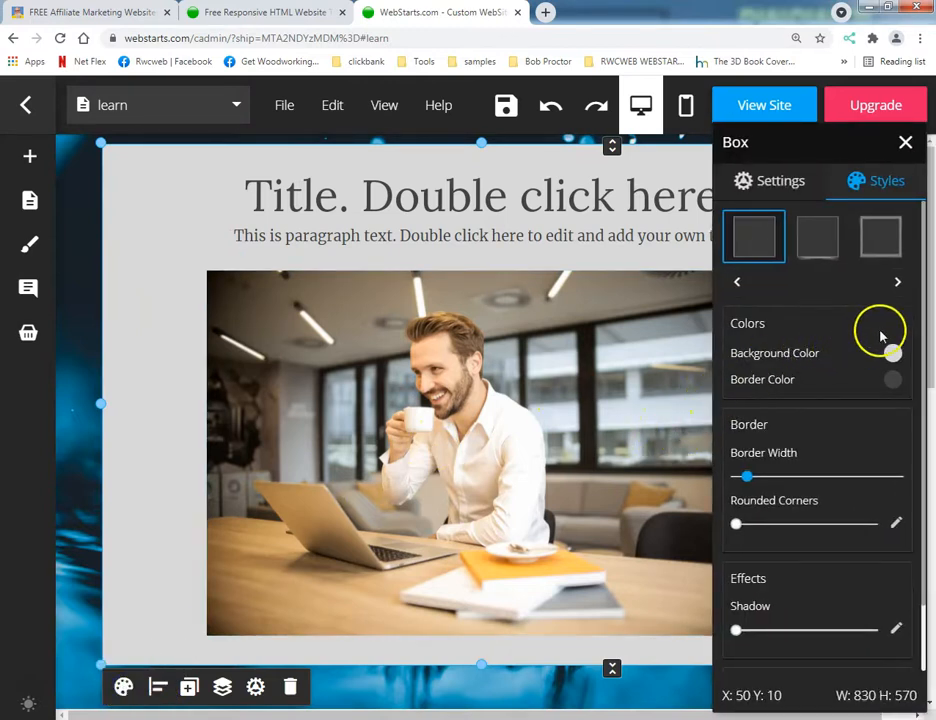
pyautogui.click(891, 354)
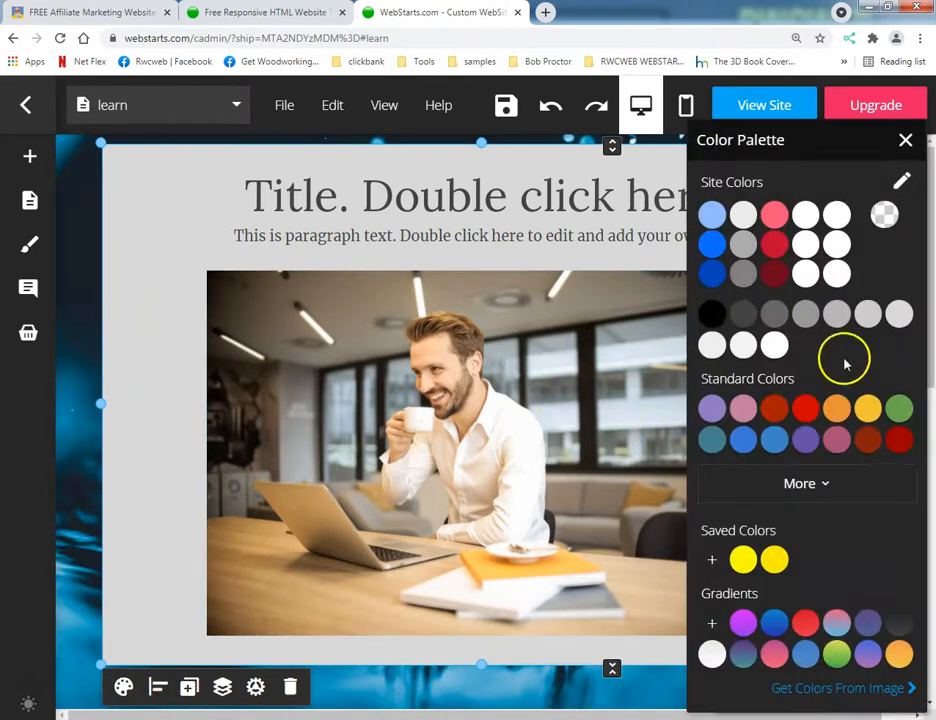
pyautogui.click(742, 216)
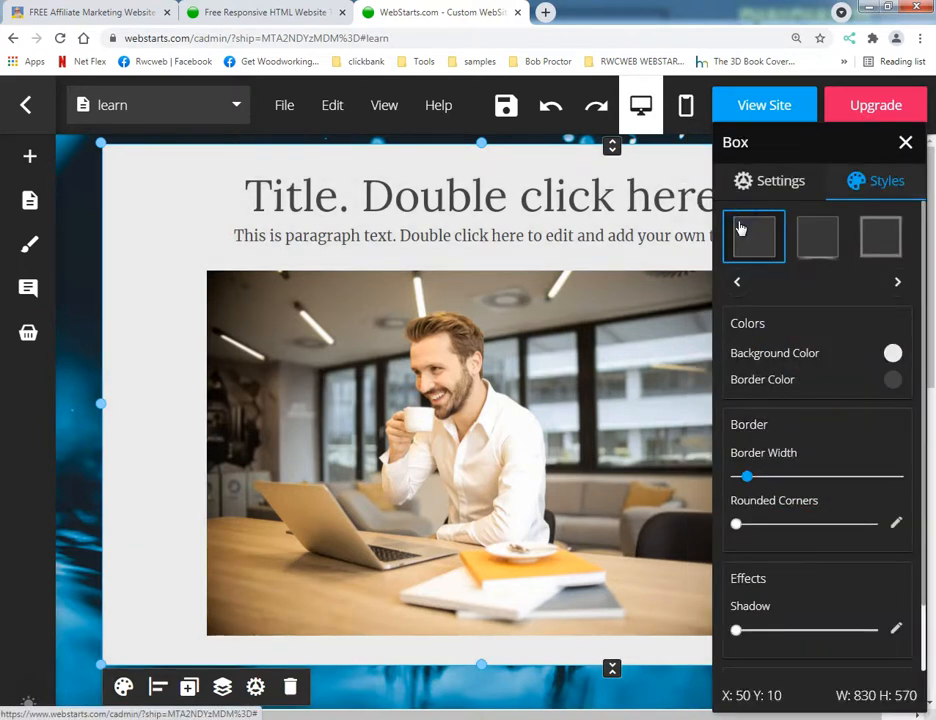
# Set the box's background colour to white and reduce its border width to the minimum.
pyautogui.click(893, 354)
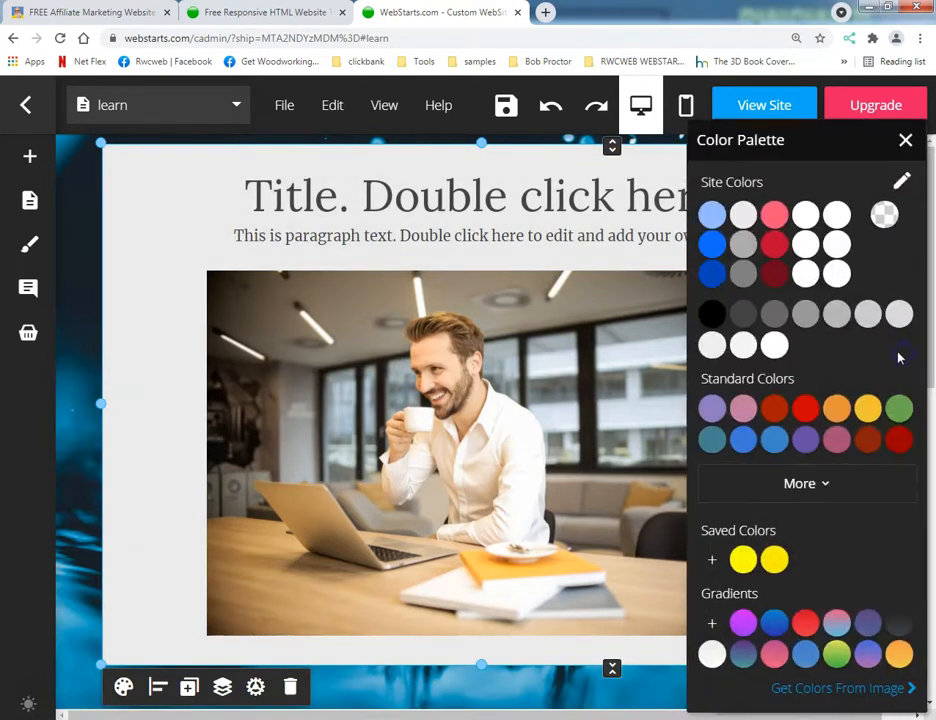
pyautogui.click(777, 346)
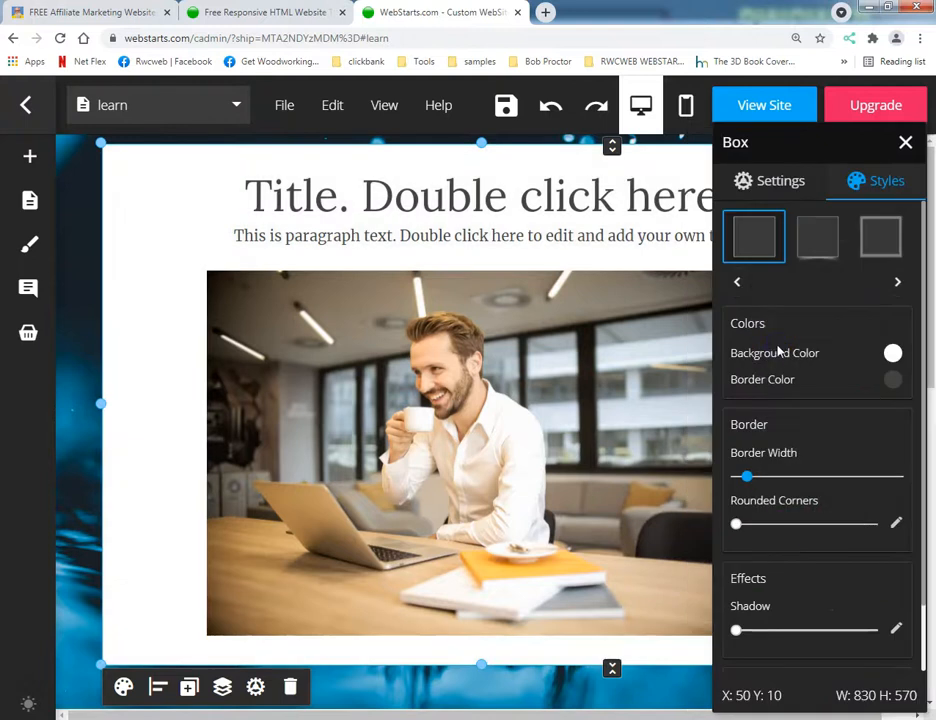
pyautogui.click(894, 354)
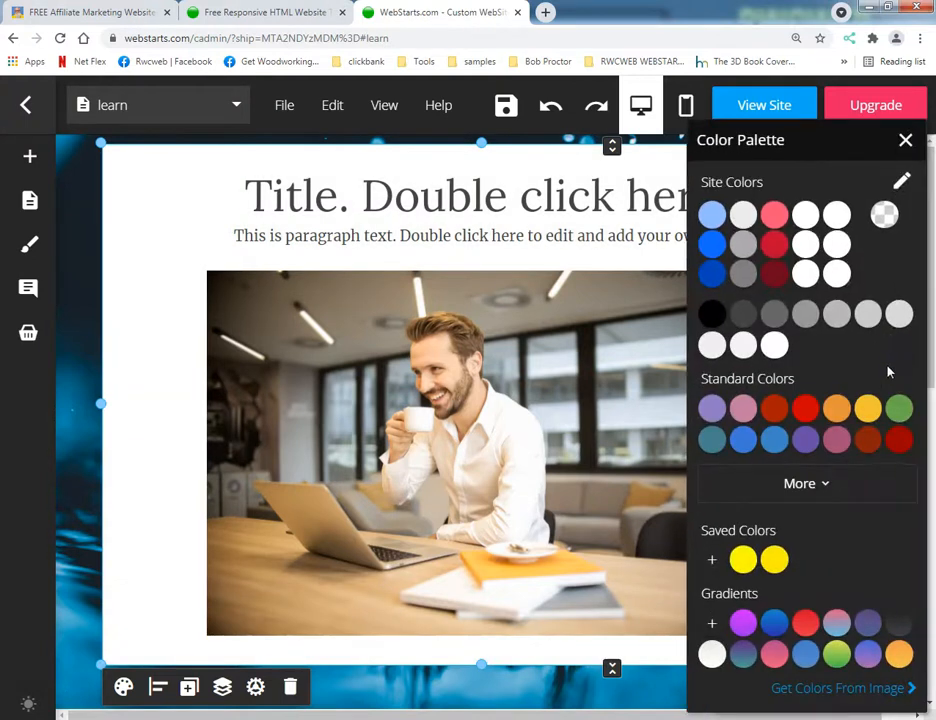
pyautogui.click(772, 346)
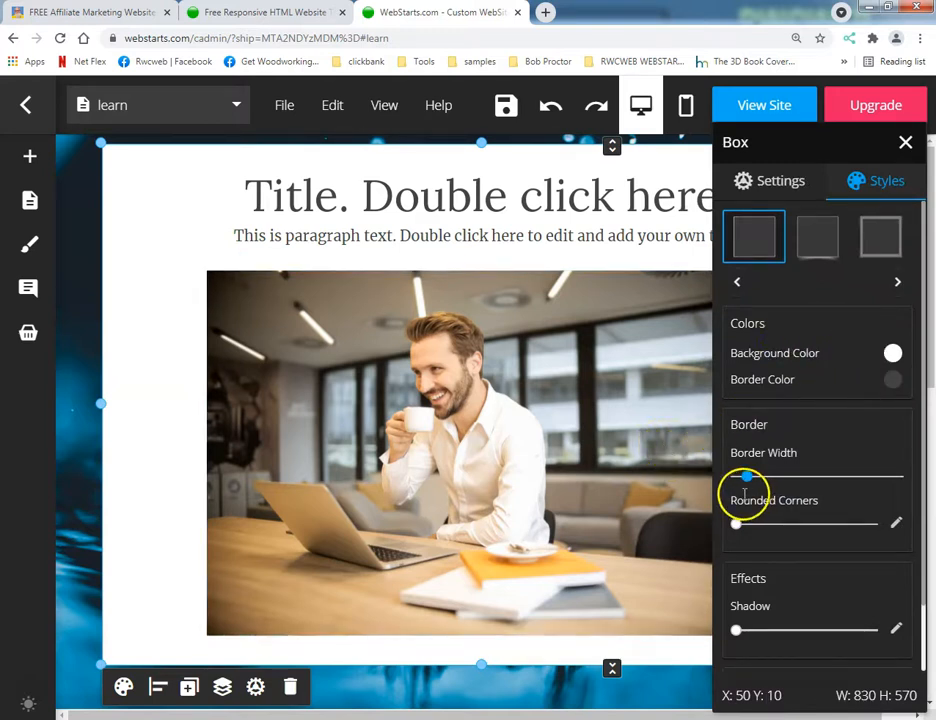
pyautogui.moveTo(746, 477); pyautogui.dragTo(673, 495)
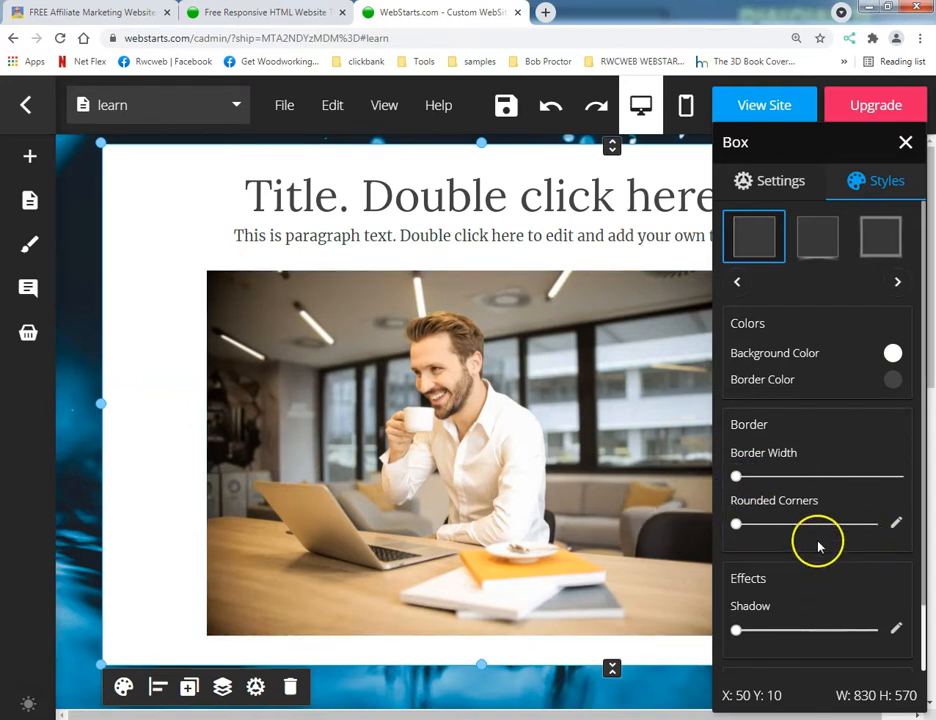
pyautogui.click(380, 240)
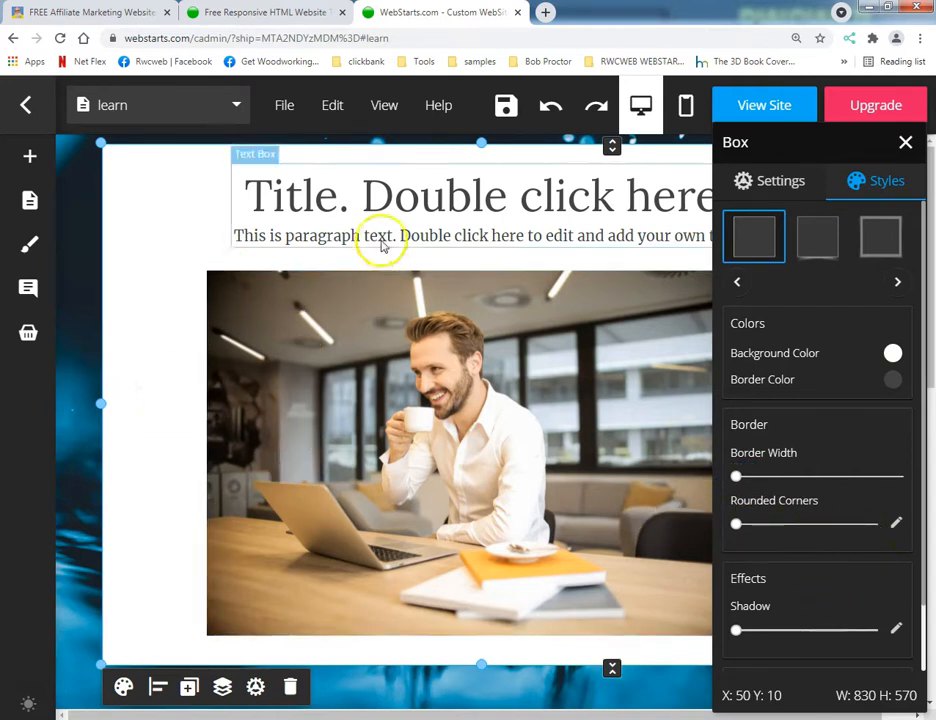
# Save the learn page, look through it on the live site, and return to the editor.
pyautogui.click(508, 112)
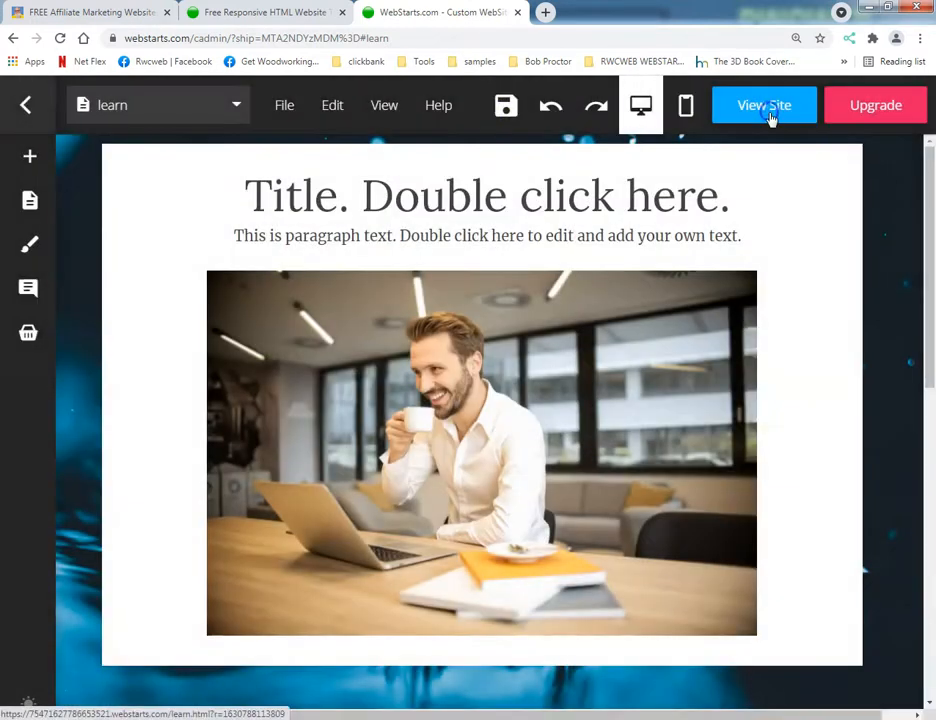
pyautogui.click(767, 112)
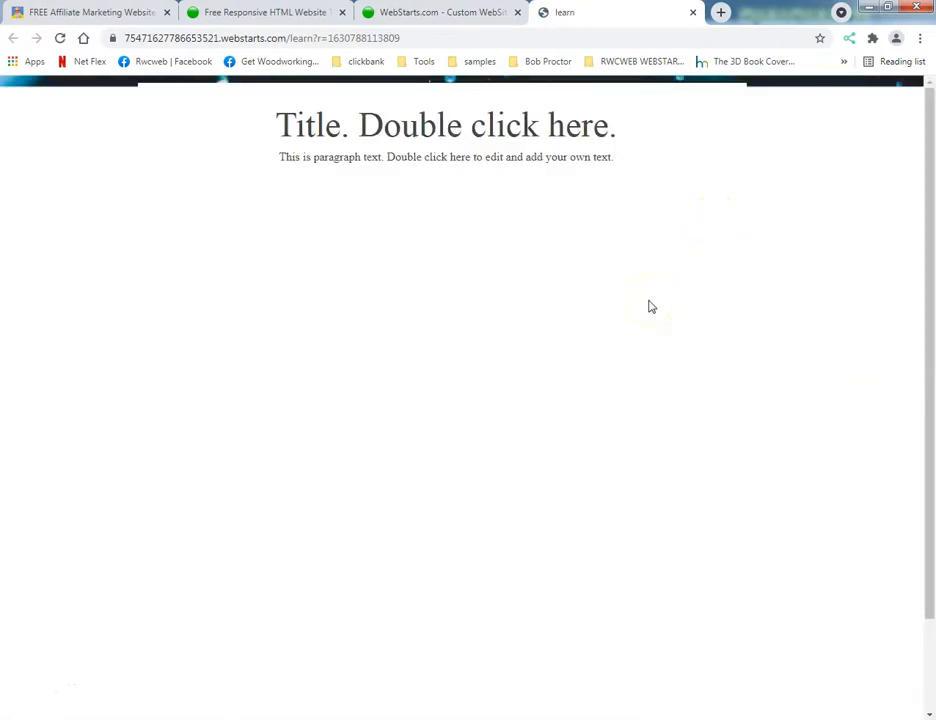
pyautogui.scroll(-3, 651, 306)
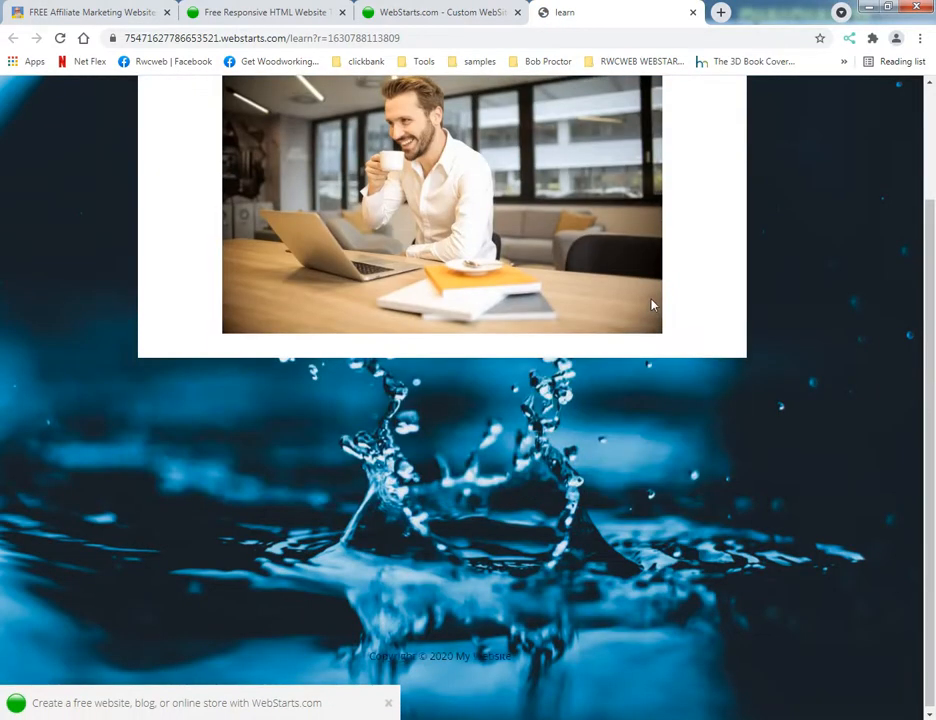
pyautogui.scroll(3, 651, 300)
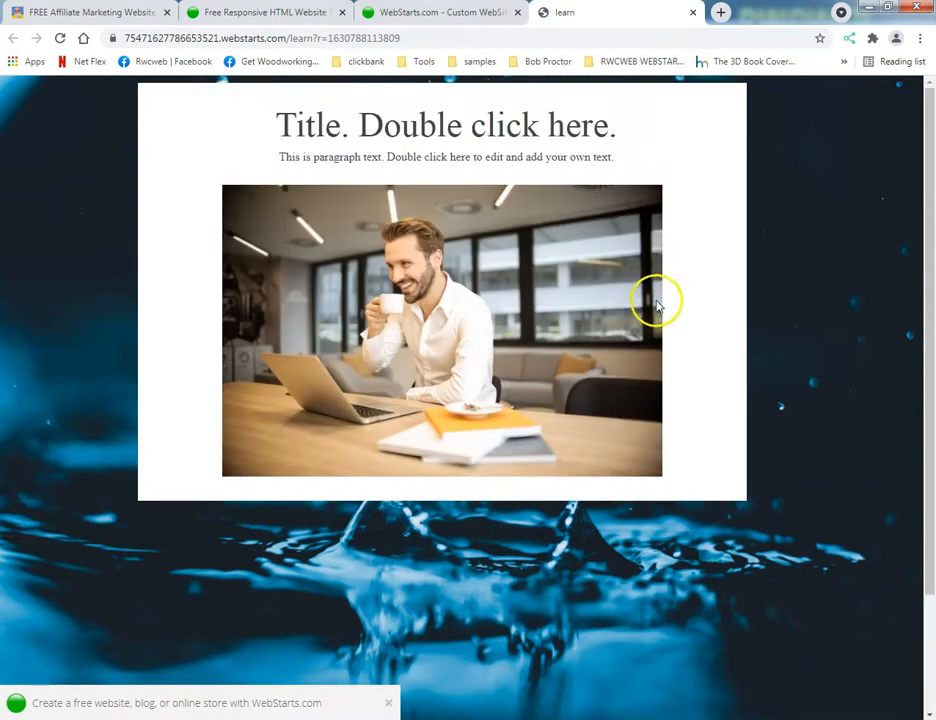
pyautogui.click(692, 12)
# Nudge the title text slightly right and move the white box with its contents further down the page.
pyautogui.click(173, 196)
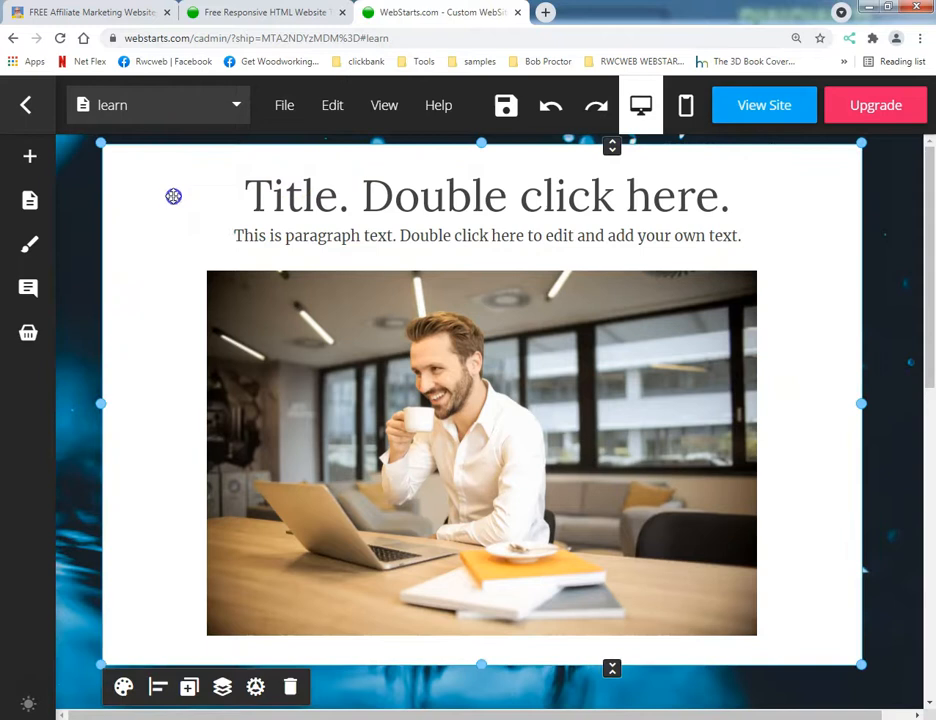
pyautogui.moveTo(309, 200); pyautogui.dragTo(332, 205)
pyautogui.moveTo(784, 313); pyautogui.dragTo(794, 485)
pyautogui.scroll(-3, 798, 420)
pyautogui.moveTo(803, 380); pyautogui.dragTo(788, 518)
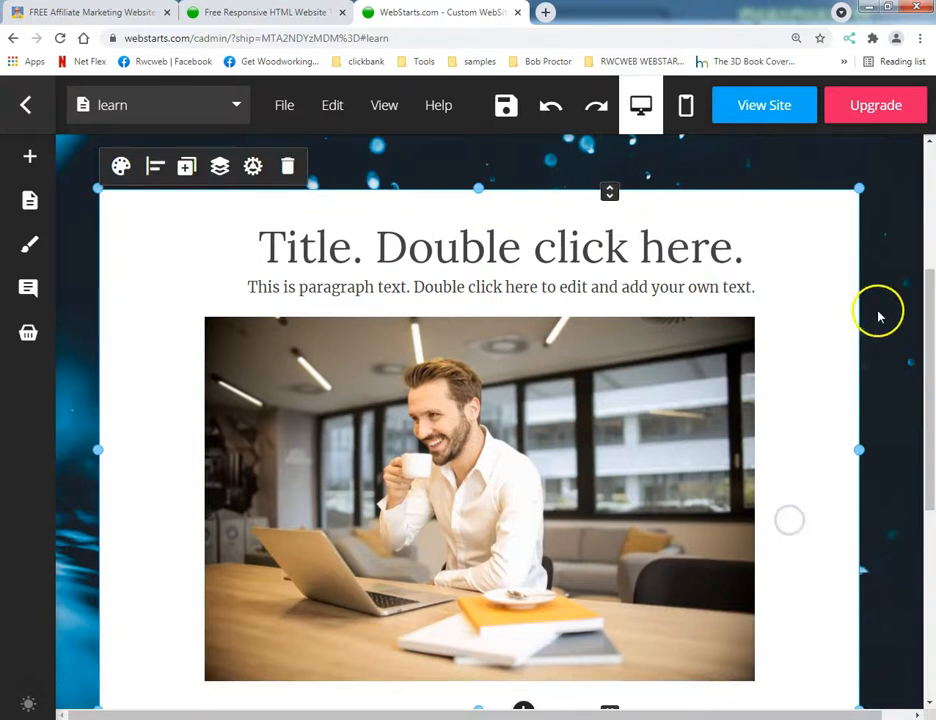
# Open the background image settings of the learn page.
pyautogui.click(282, 117)
pyautogui.moveTo(366, 399)
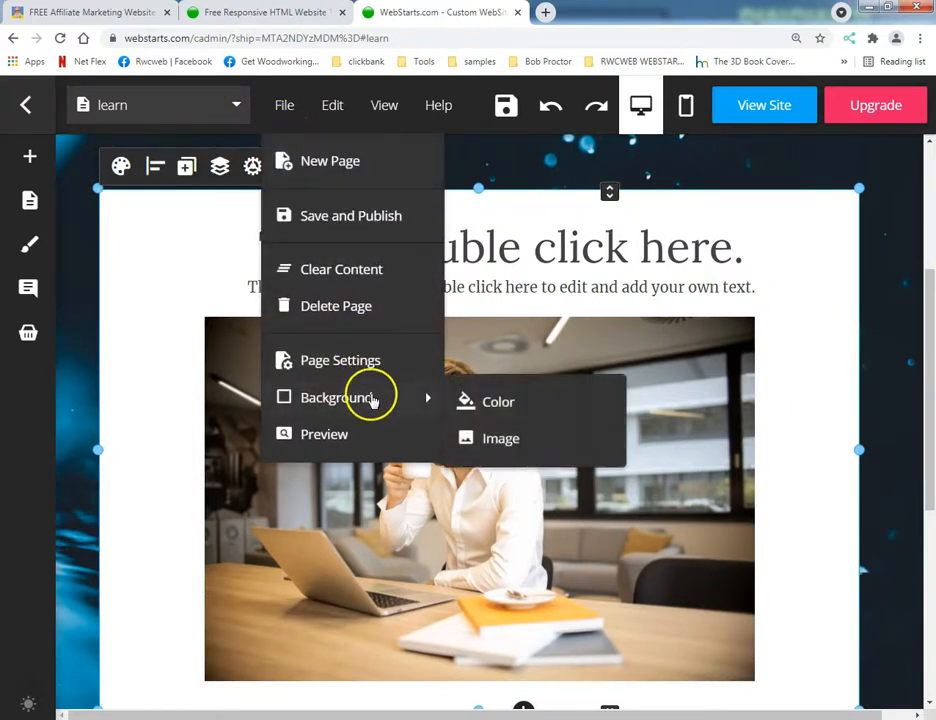
pyautogui.click(484, 429)
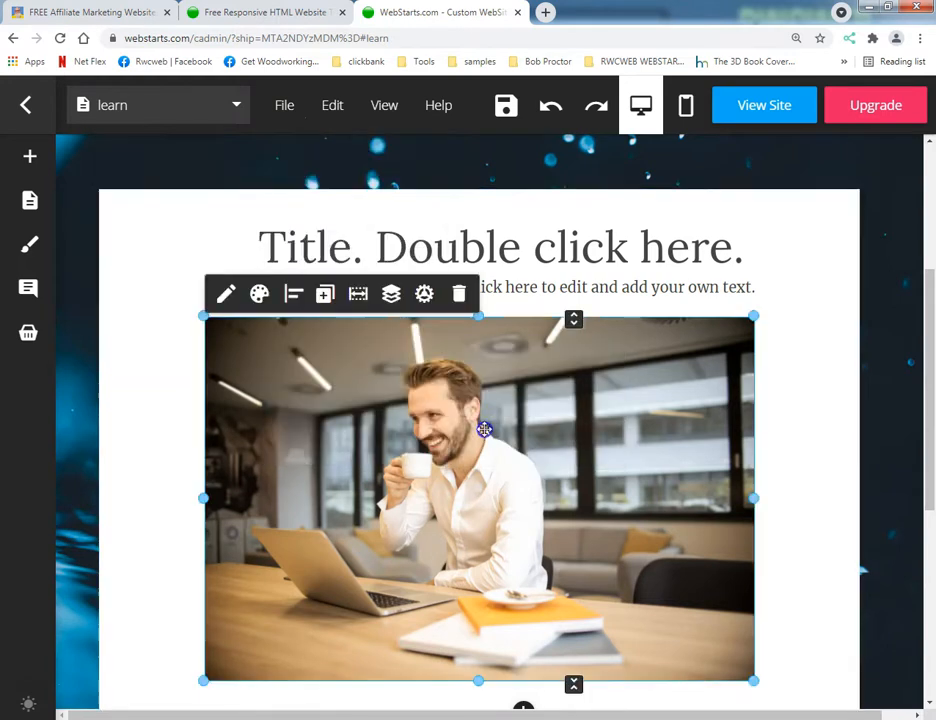
pyautogui.click(285, 106)
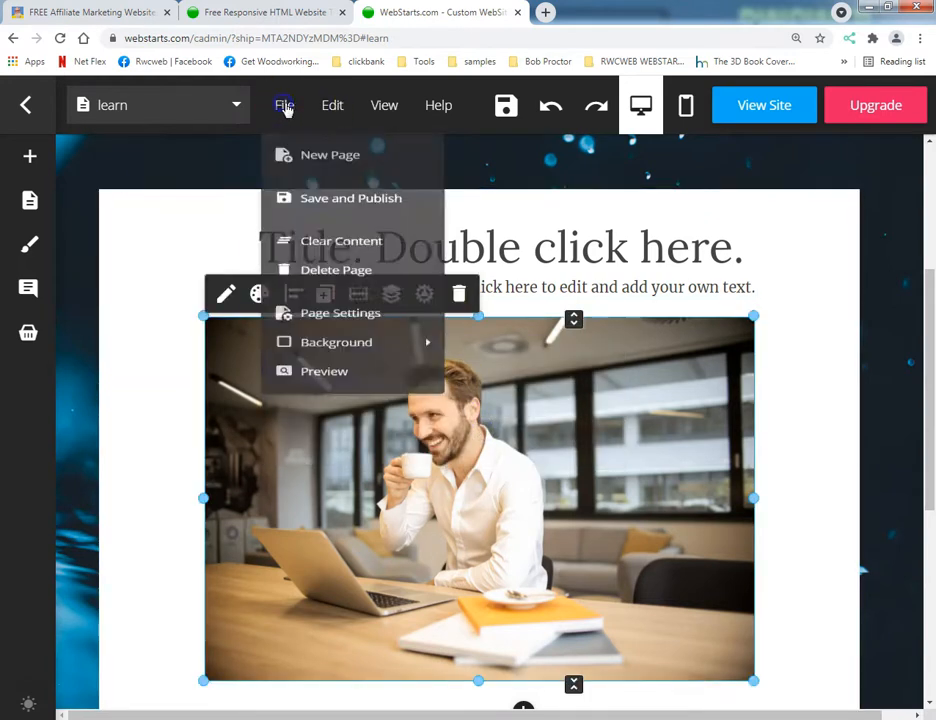
pyautogui.moveTo(414, 390)
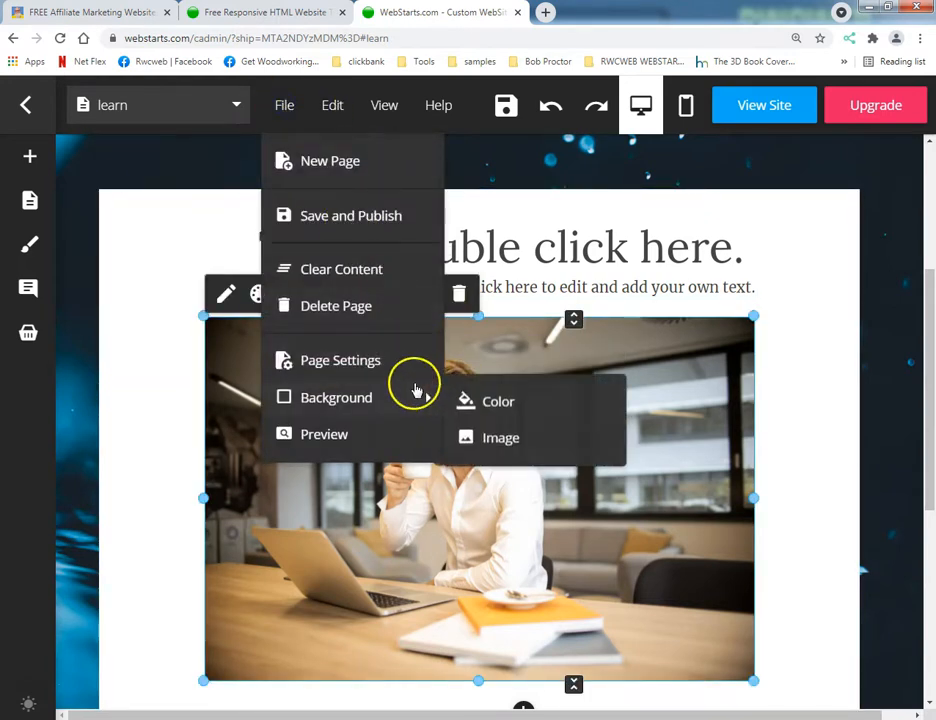
pyautogui.click(497, 437)
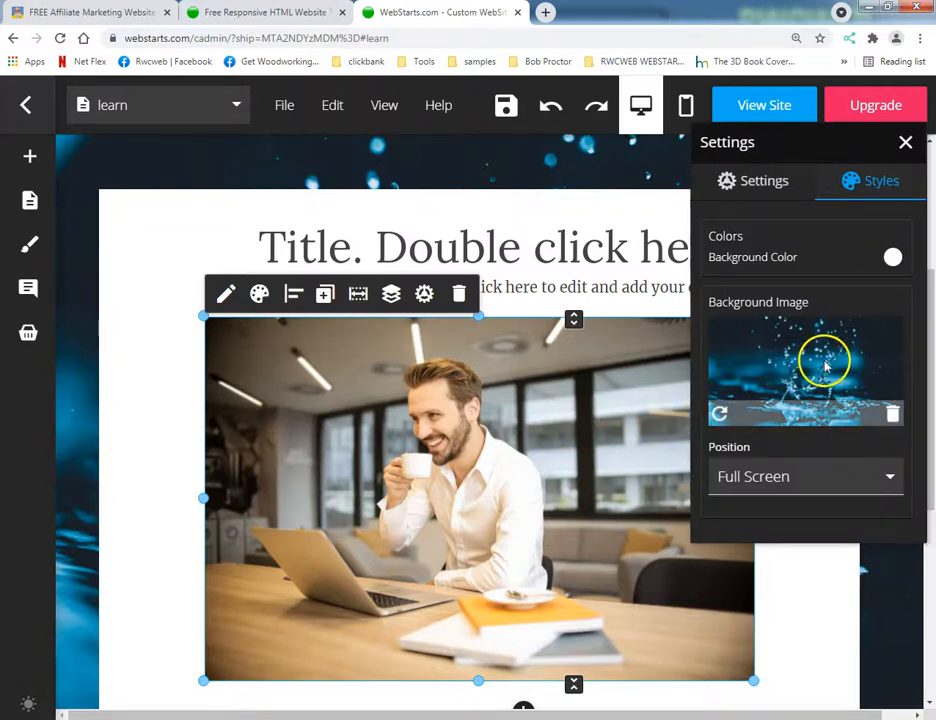
# Try the Fit, Tile and Tile Horizontally positions for the page's background image.
pyautogui.click(804, 473)
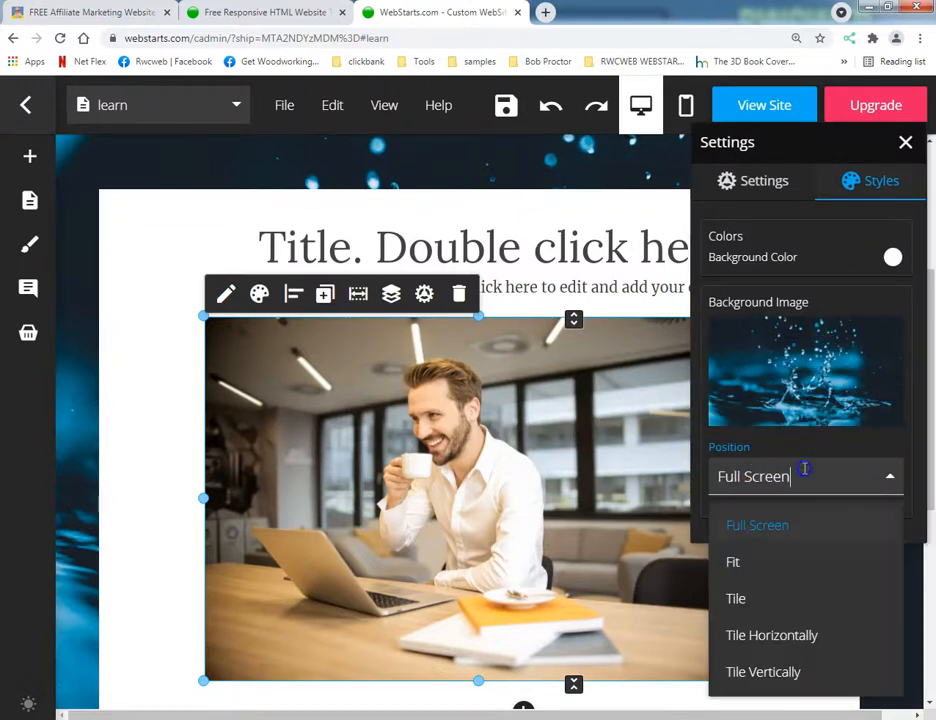
pyautogui.click(792, 566)
pyautogui.click(778, 492)
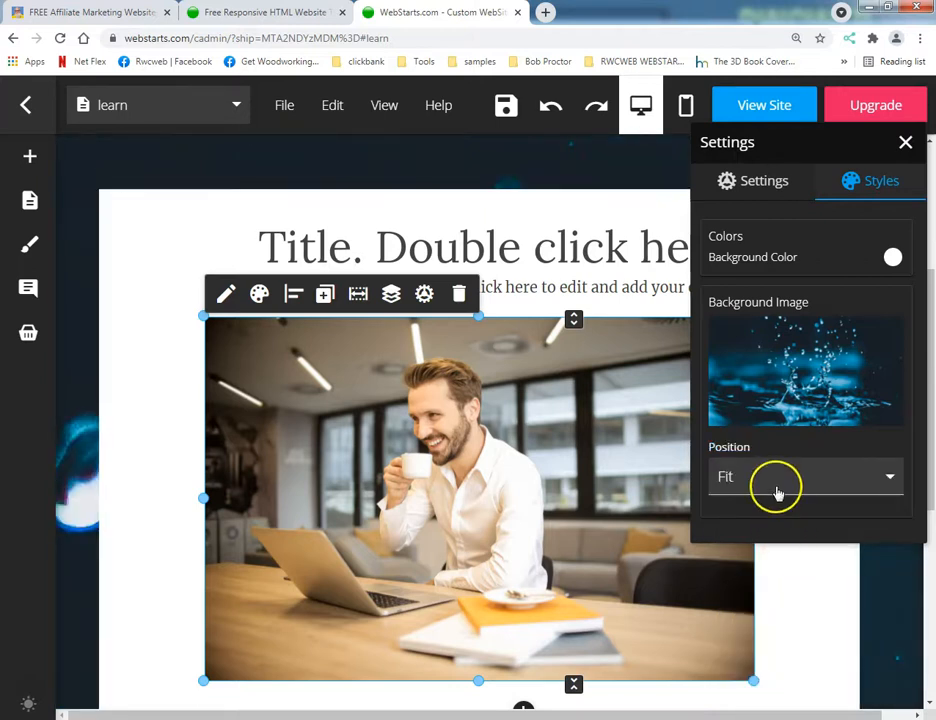
pyautogui.click(770, 600)
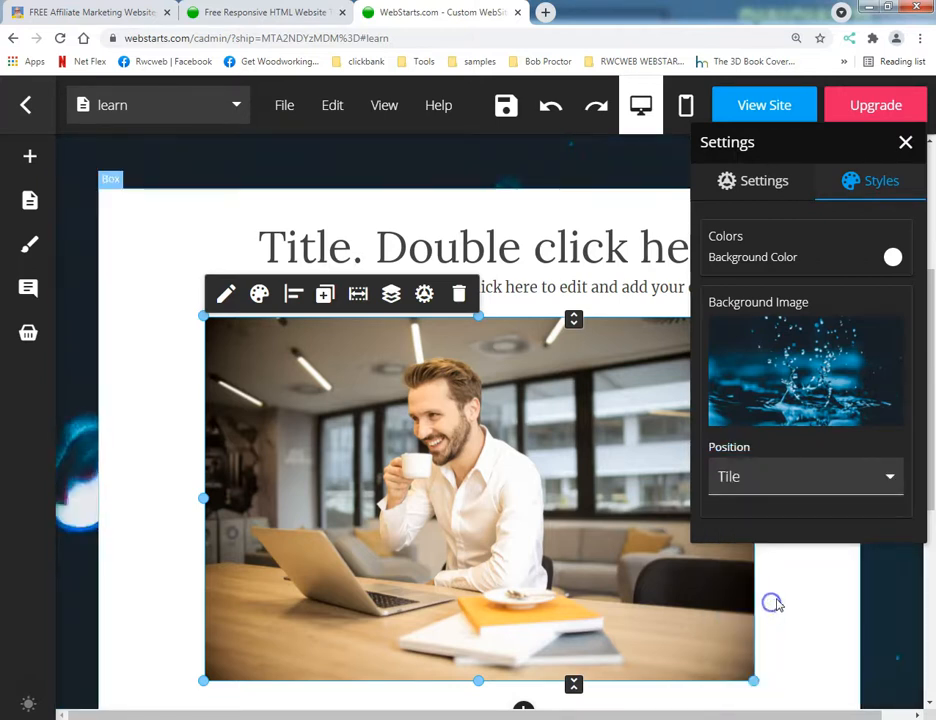
pyautogui.click(766, 486)
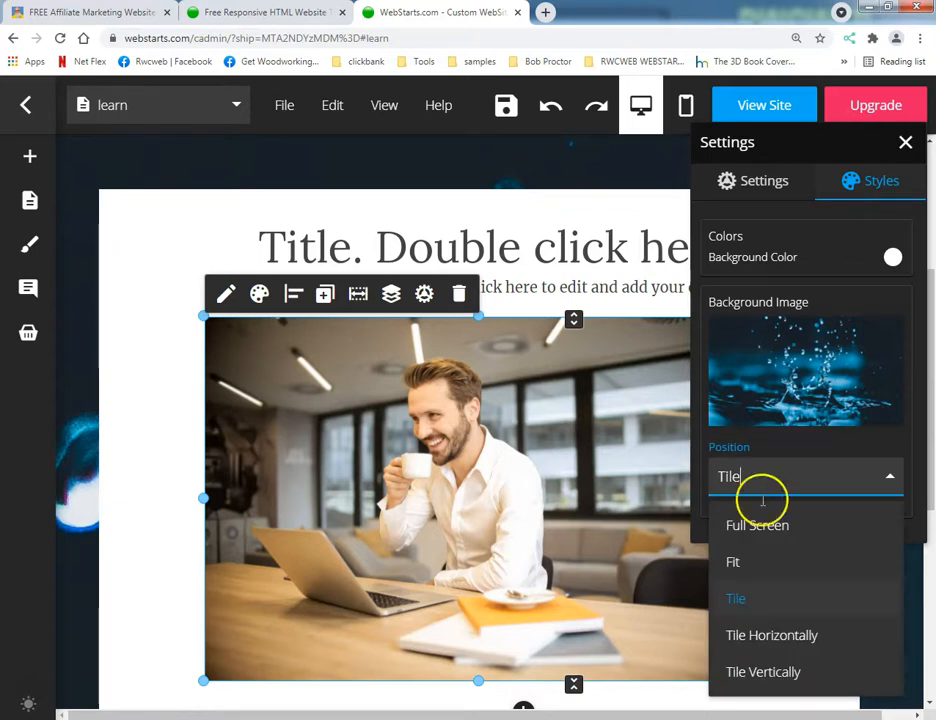
pyautogui.click(787, 636)
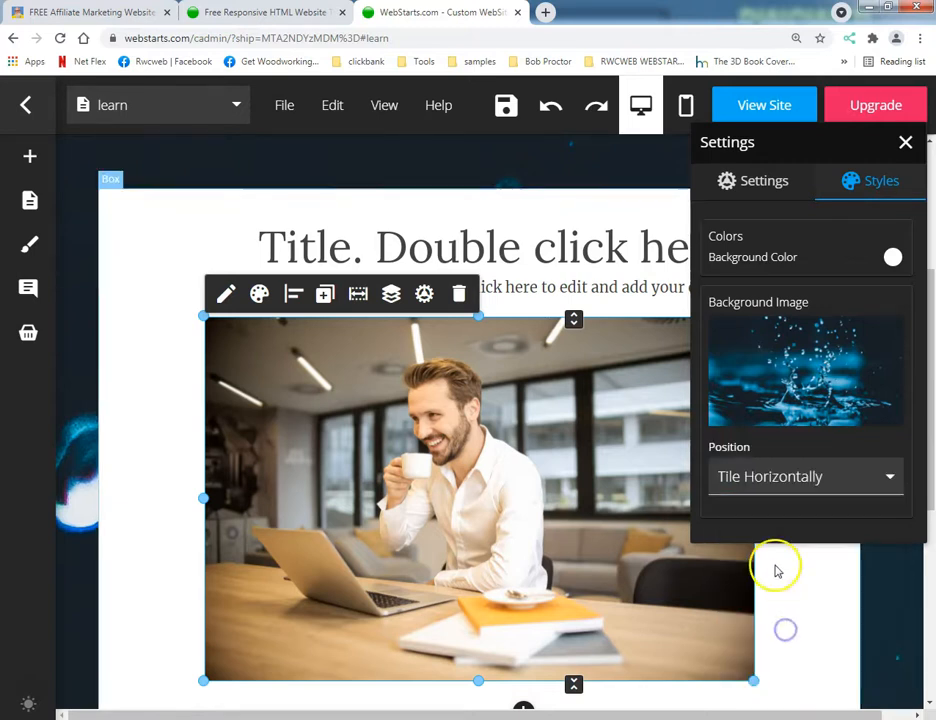
pyautogui.click(783, 484)
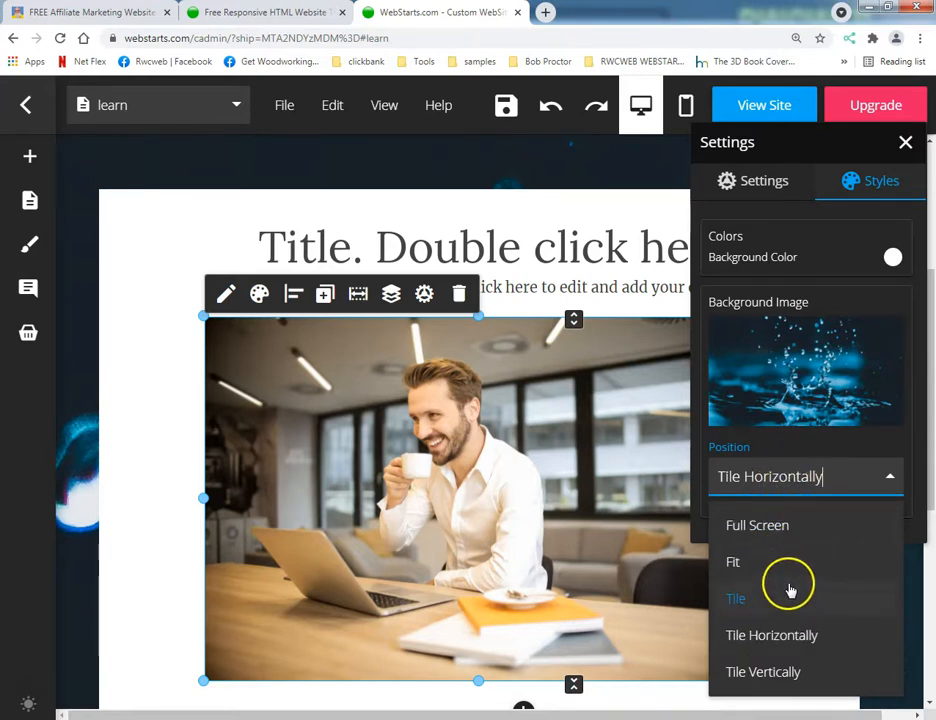
pyautogui.click(792, 630)
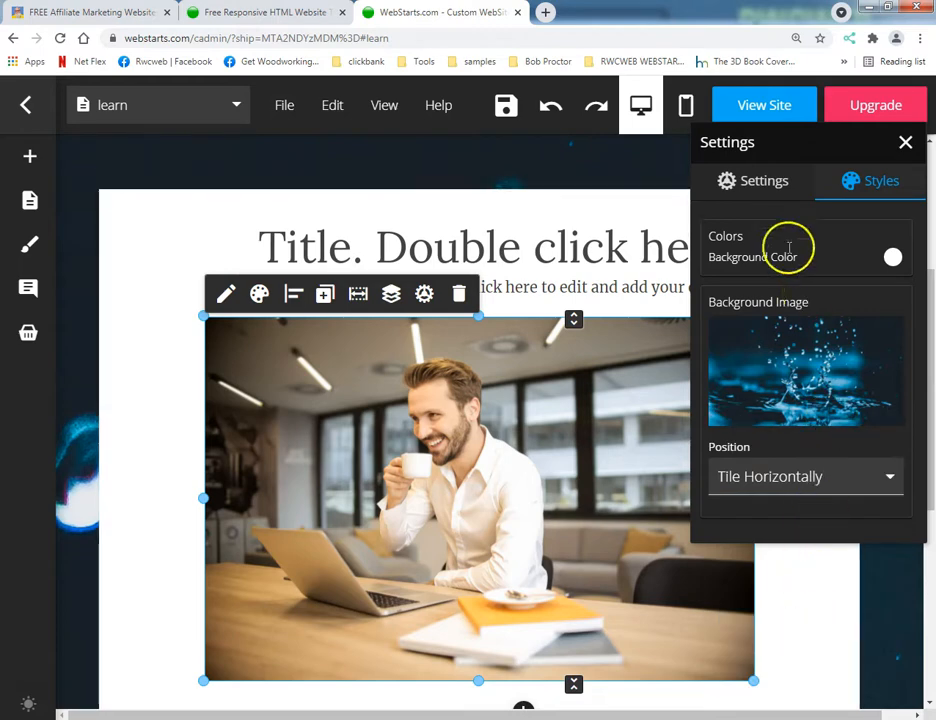
# Save the learn page, close the website templates browser tab, and check the tiled background on the live site before returning to the editor.
pyautogui.click(498, 110)
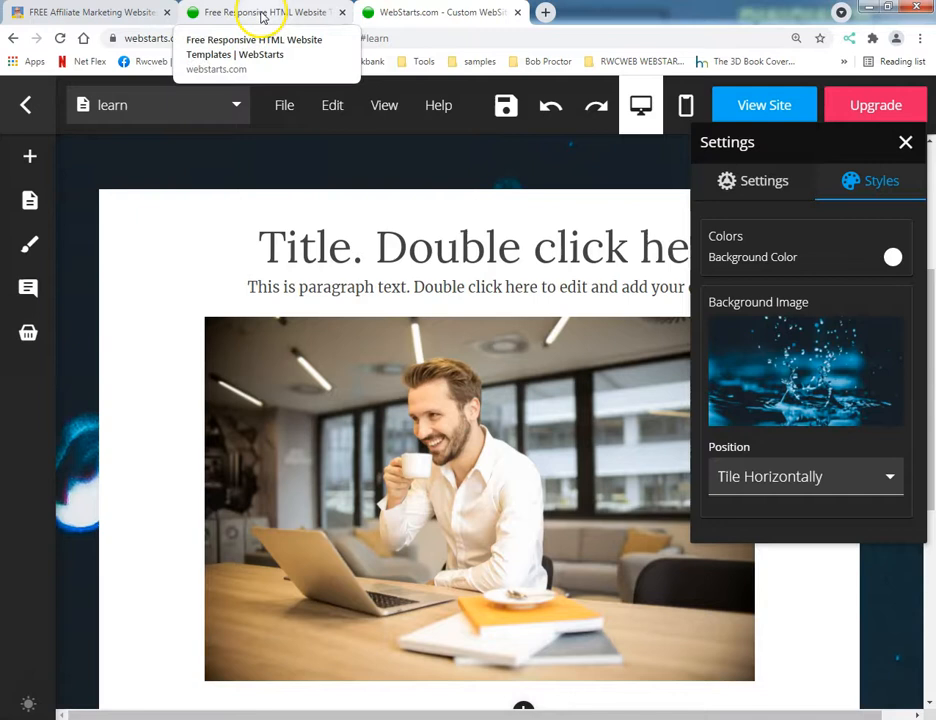
pyautogui.click(263, 16)
pyautogui.click(342, 12)
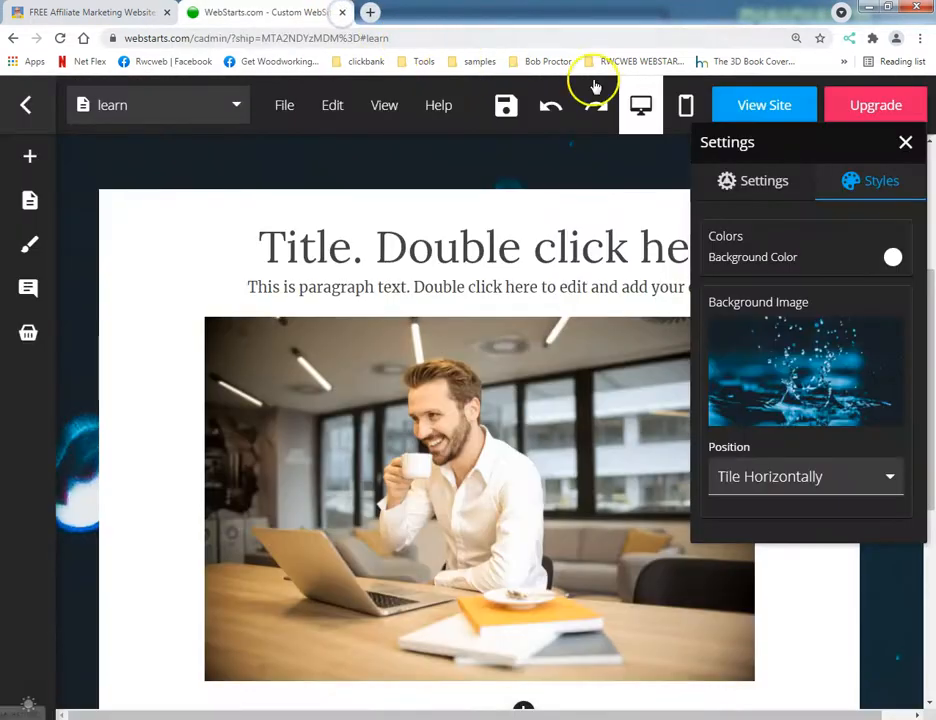
pyautogui.click(752, 109)
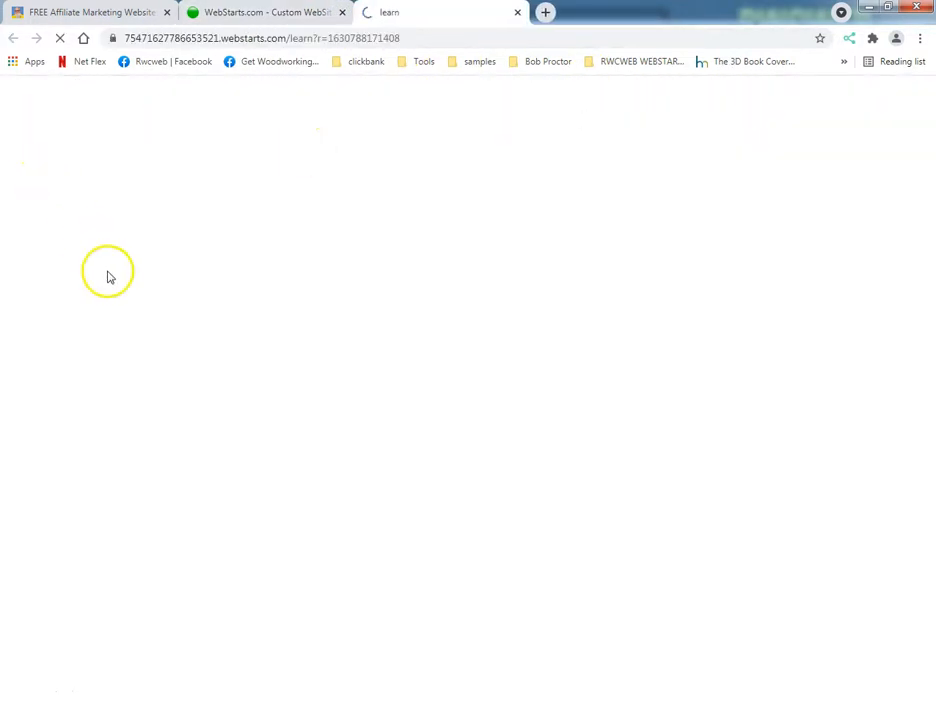
pyautogui.scroll(-3, 337, 308)
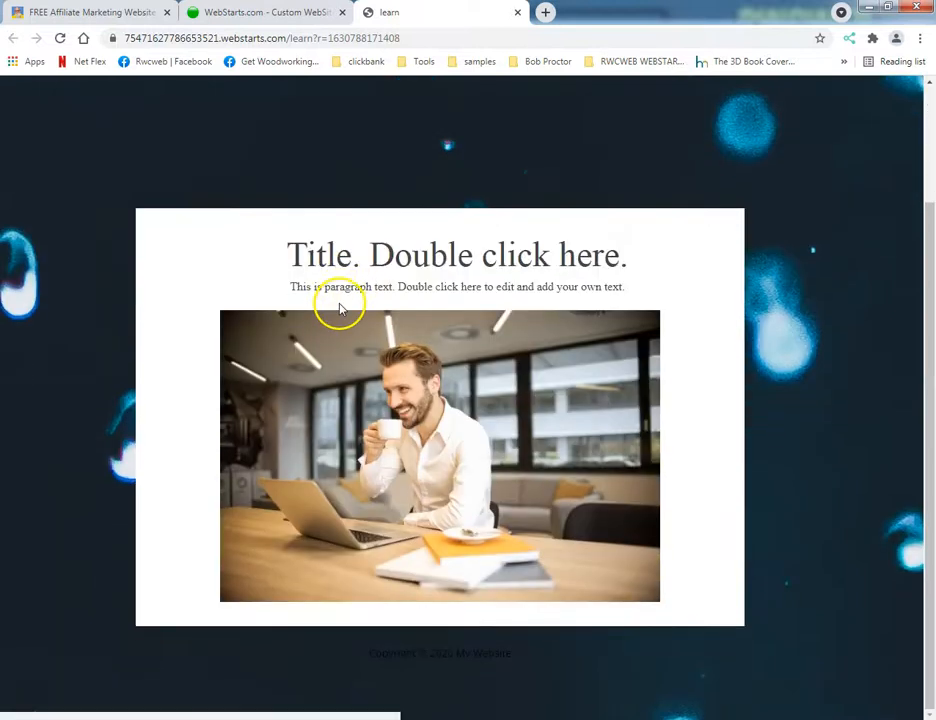
pyautogui.scroll(3, 295, 301)
pyautogui.scroll(-3, 313, 326)
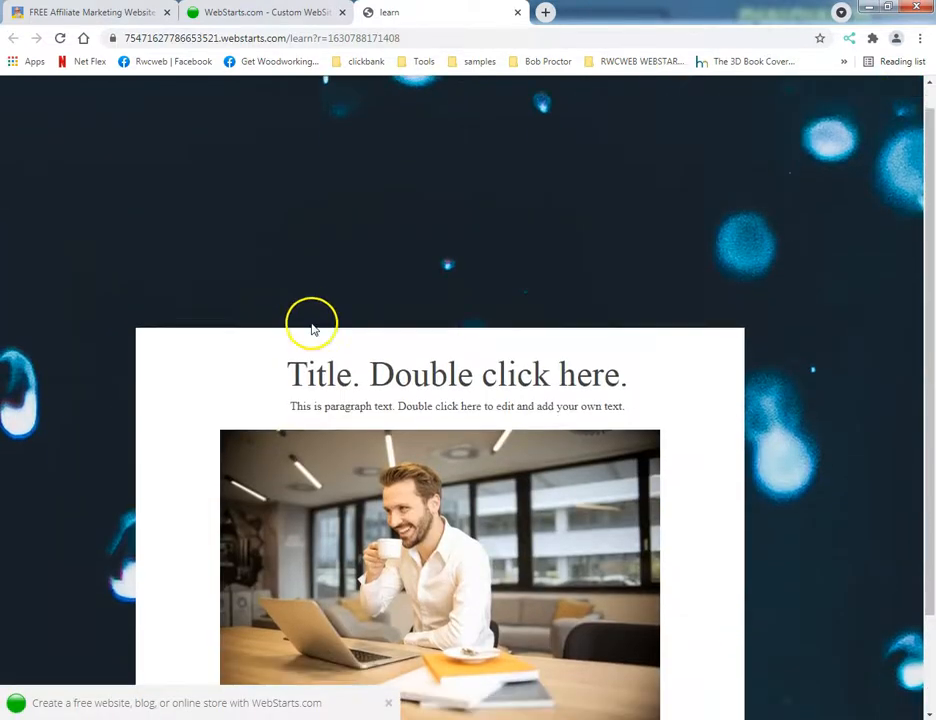
pyautogui.scroll(3, 313, 318)
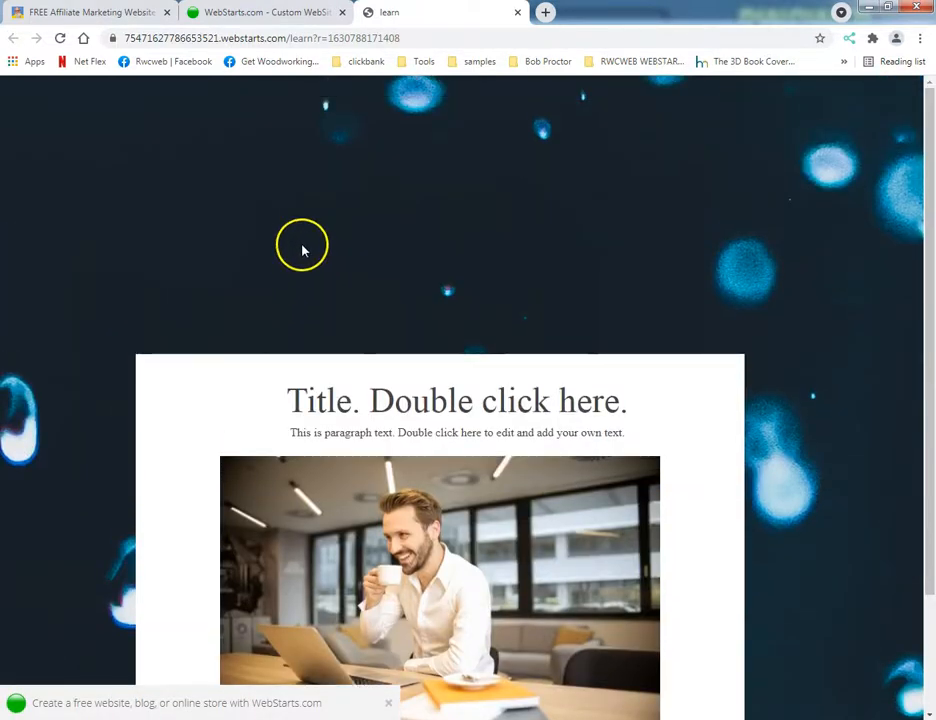
pyautogui.click(252, 12)
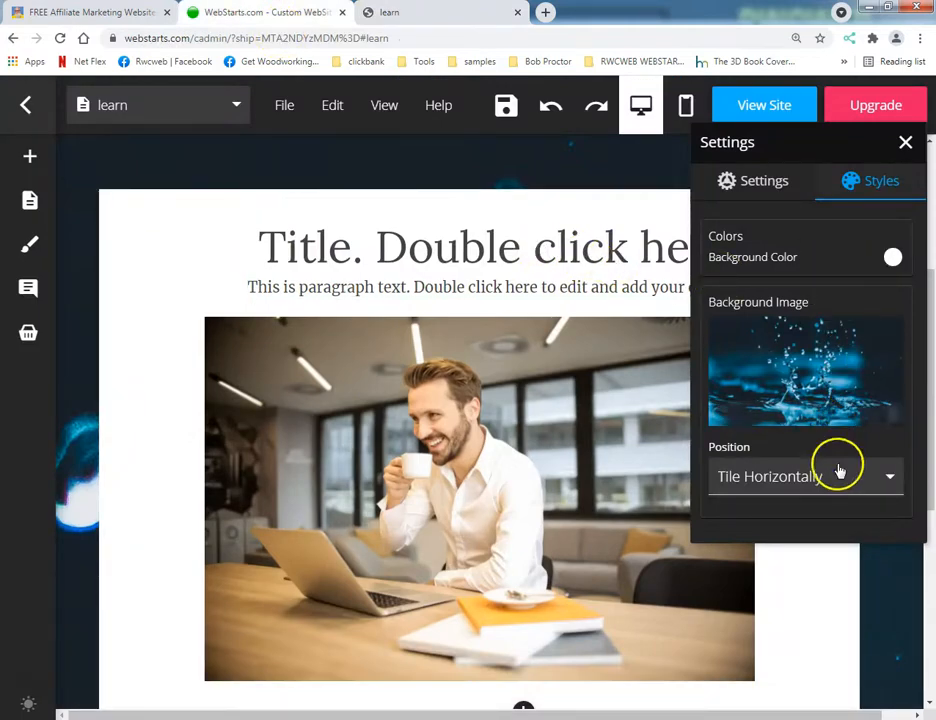
# Set the position of the page's background image to Full Screen.
pyautogui.click(837, 474)
pyautogui.click(804, 526)
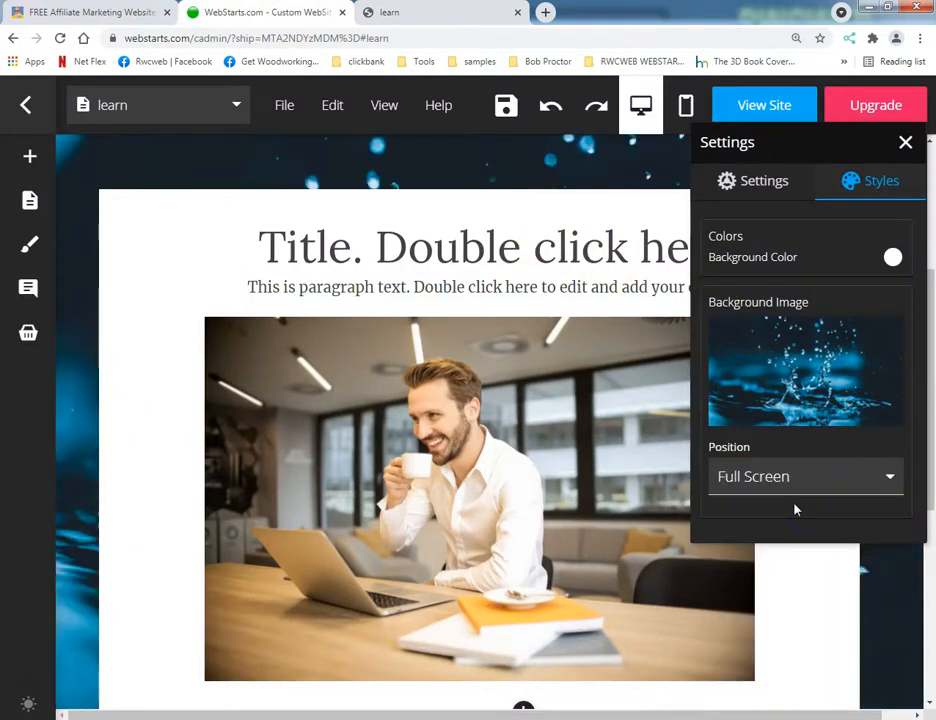
pyautogui.click(800, 487)
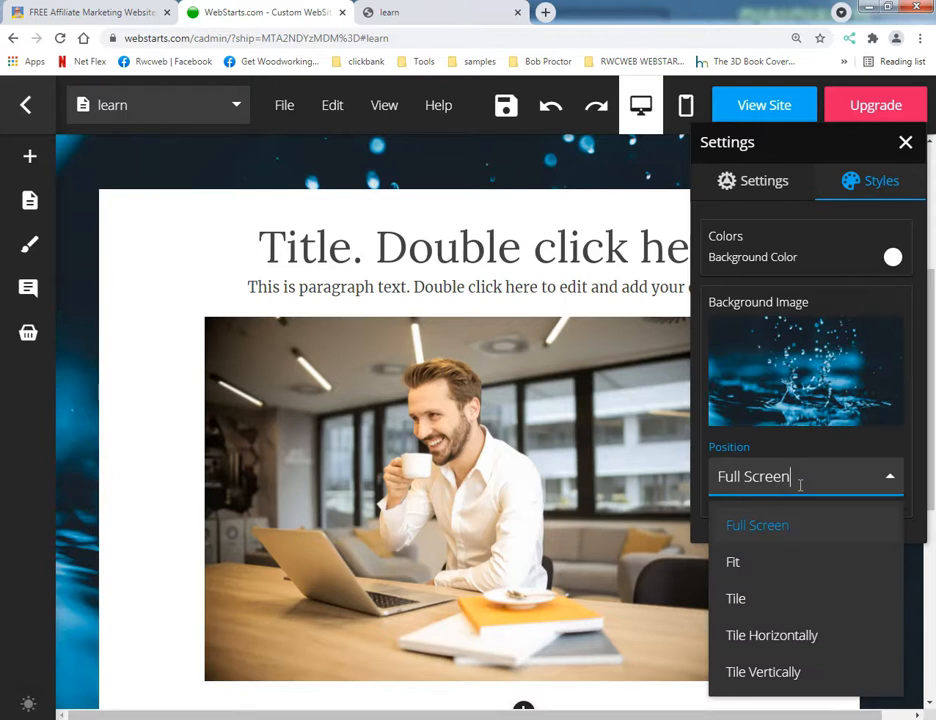
pyautogui.click(800, 490)
pyautogui.click(798, 484)
pyautogui.click(800, 490)
pyautogui.click(800, 488)
pyautogui.moveTo(890, 341)
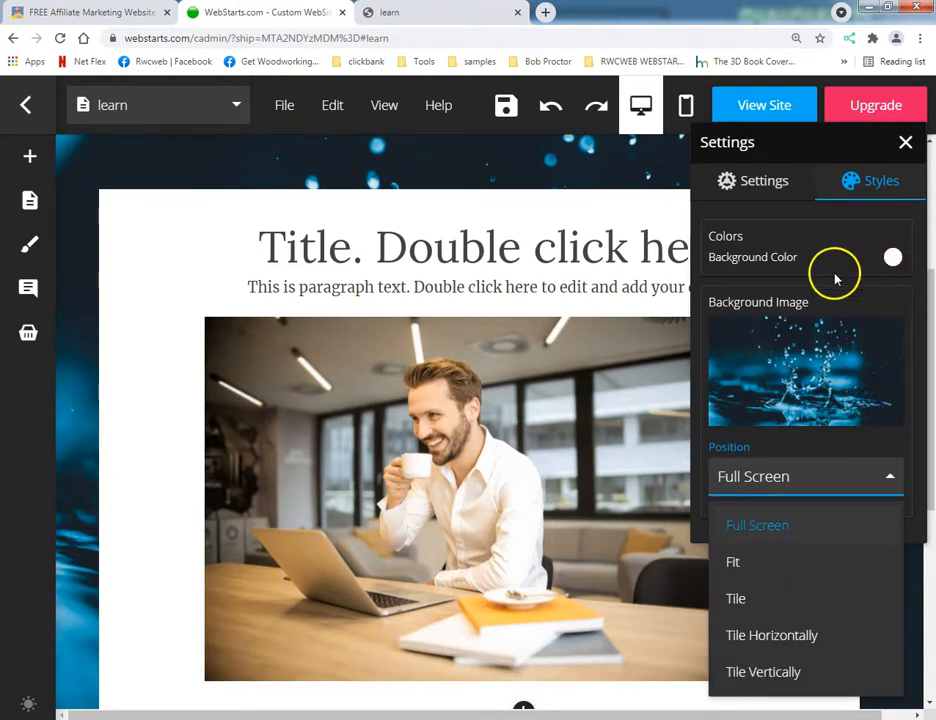
pyautogui.click(800, 398)
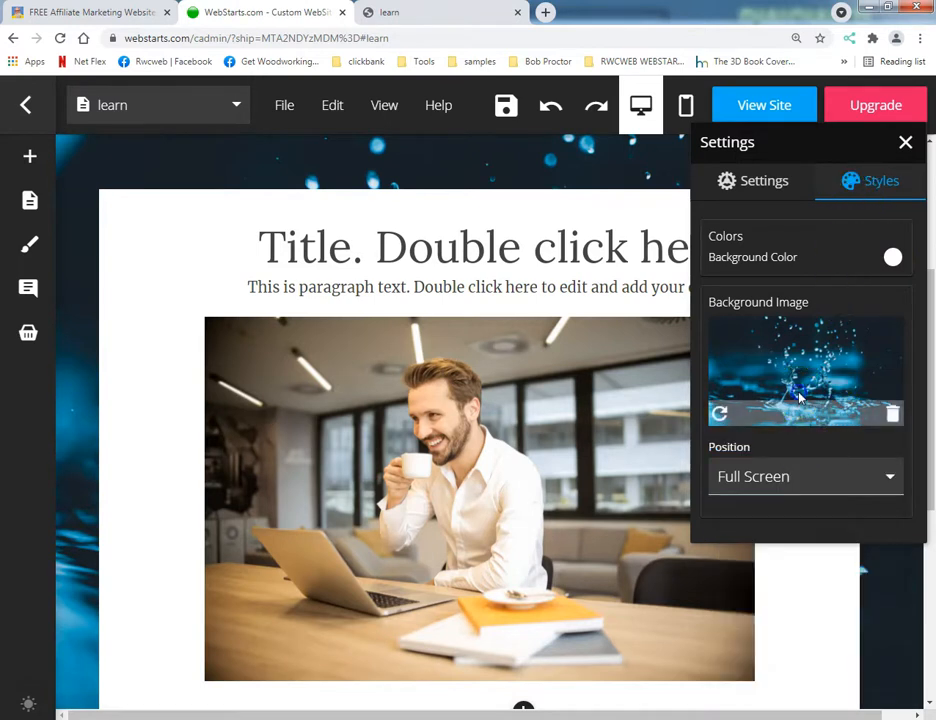
# Remove the page's water background image and search the stock photos for "backgrounds" as a replacement.
pyautogui.click(893, 415)
pyautogui.click(790, 307)
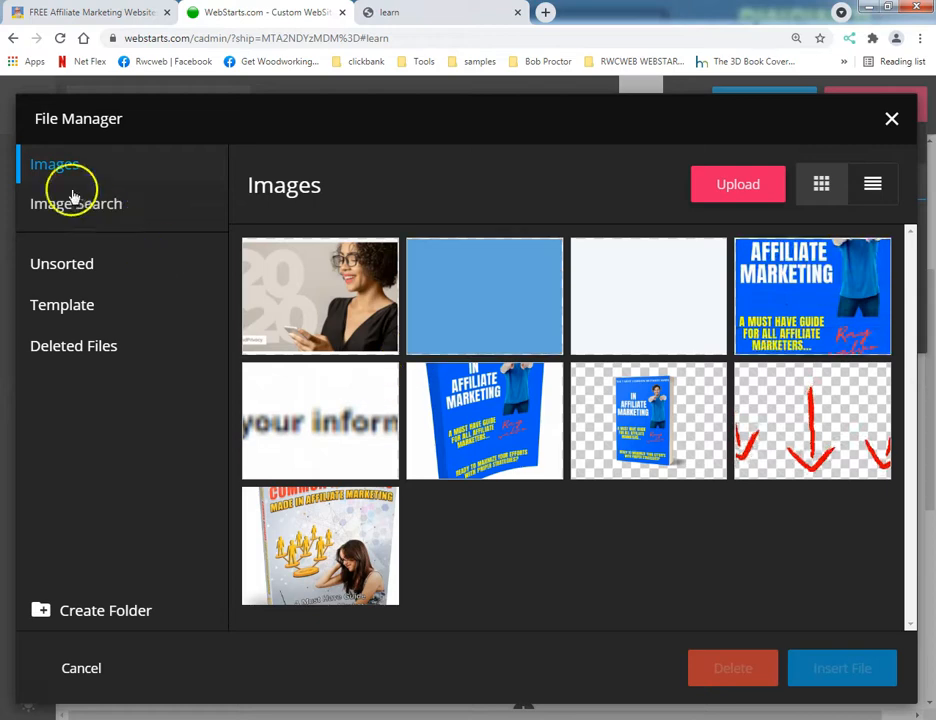
pyautogui.click(84, 210)
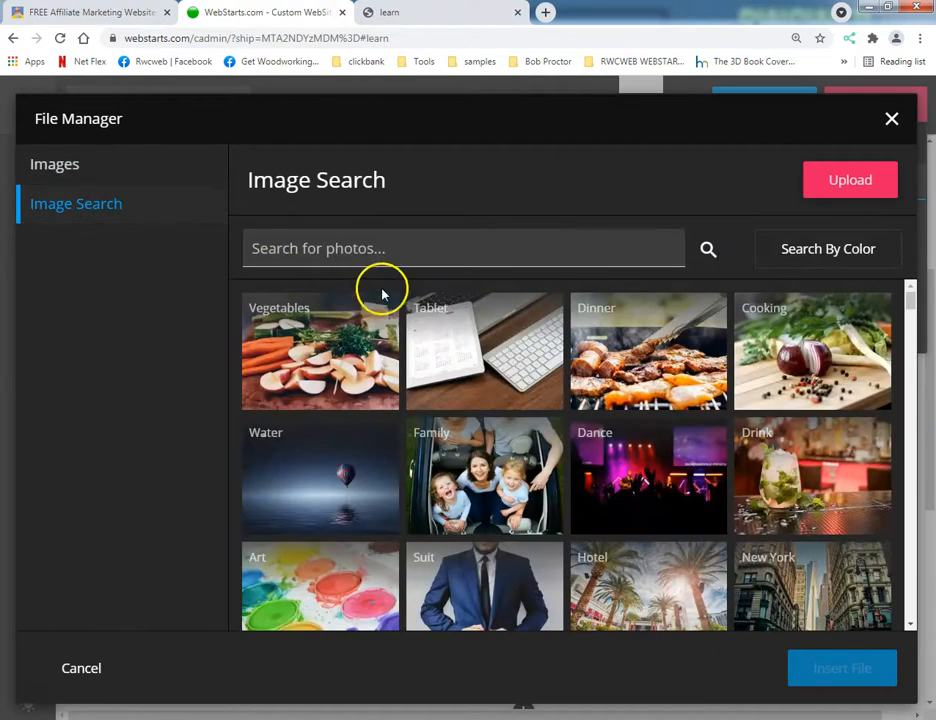
pyautogui.scroll(-5, 635, 425)
pyautogui.scroll(1, 620, 424)
pyautogui.scroll(-3, 585, 420)
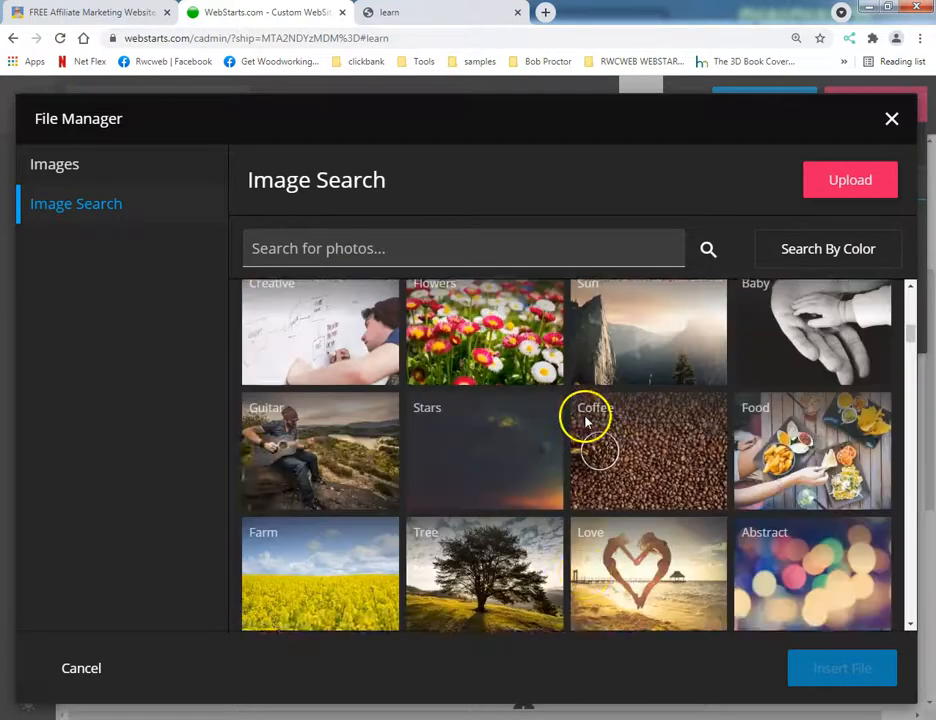
pyautogui.scroll(-1, 570, 410)
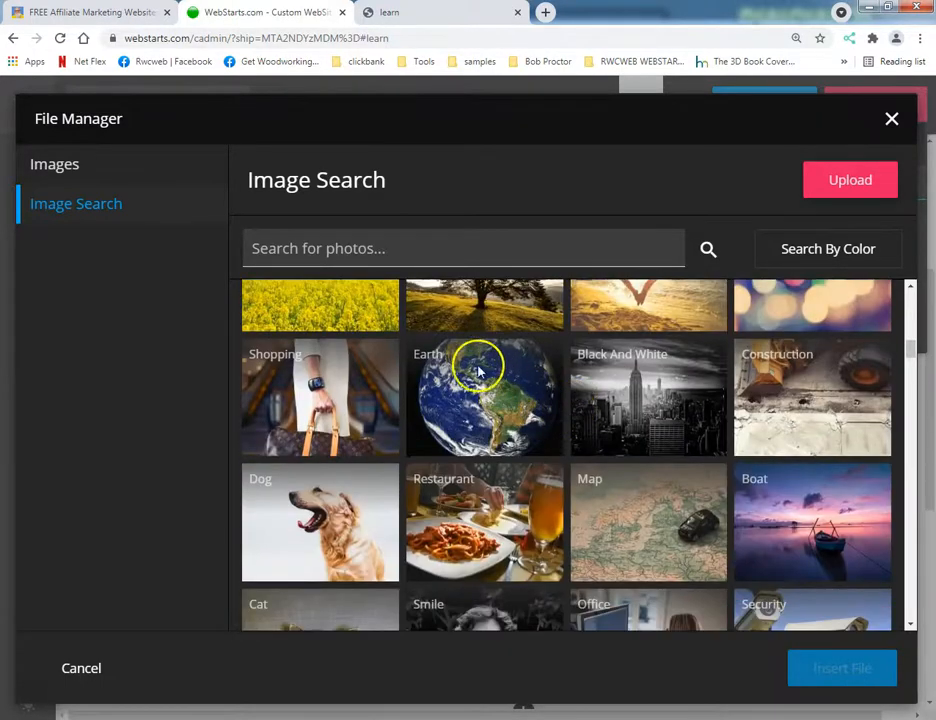
pyautogui.scroll(-2, 390, 300)
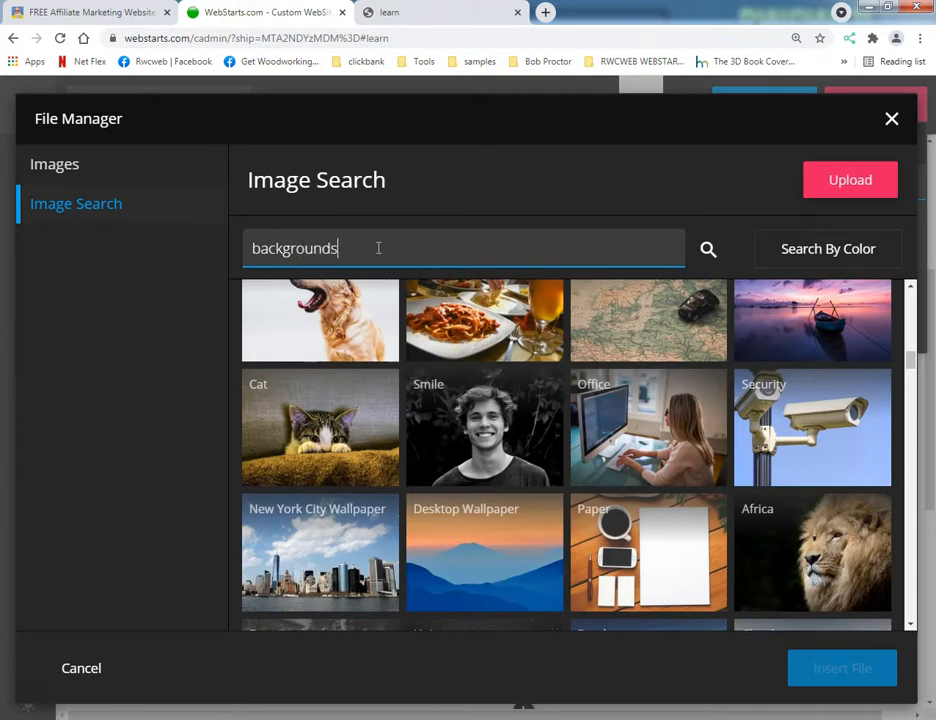
pyautogui.press('Return')
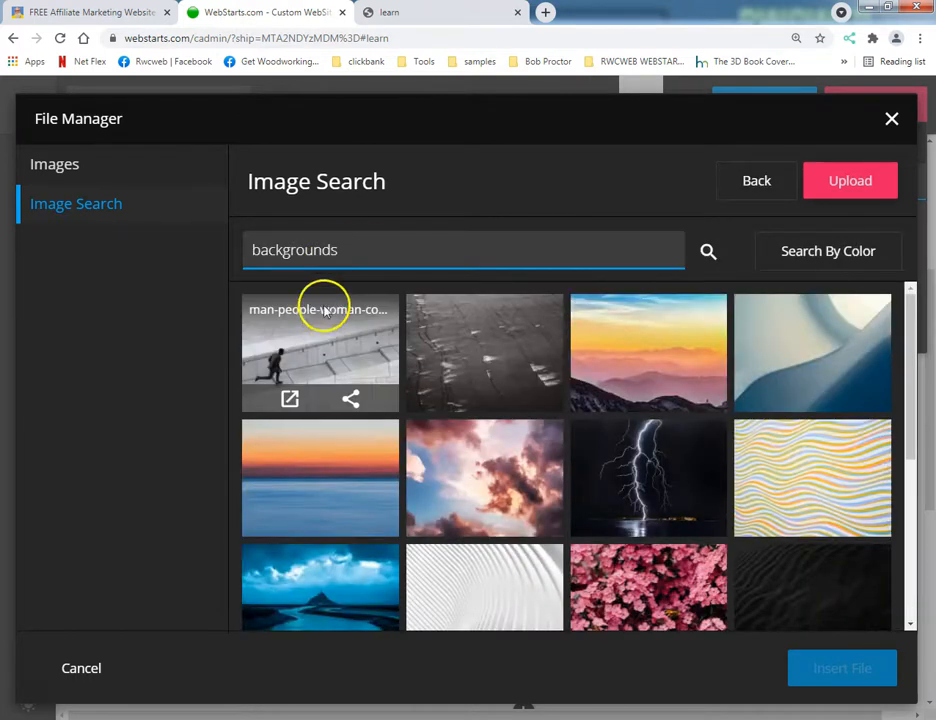
# Insert the view-of-cityscape photo from the search results as the page's background image.
pyautogui.scroll(-3, 450, 400)
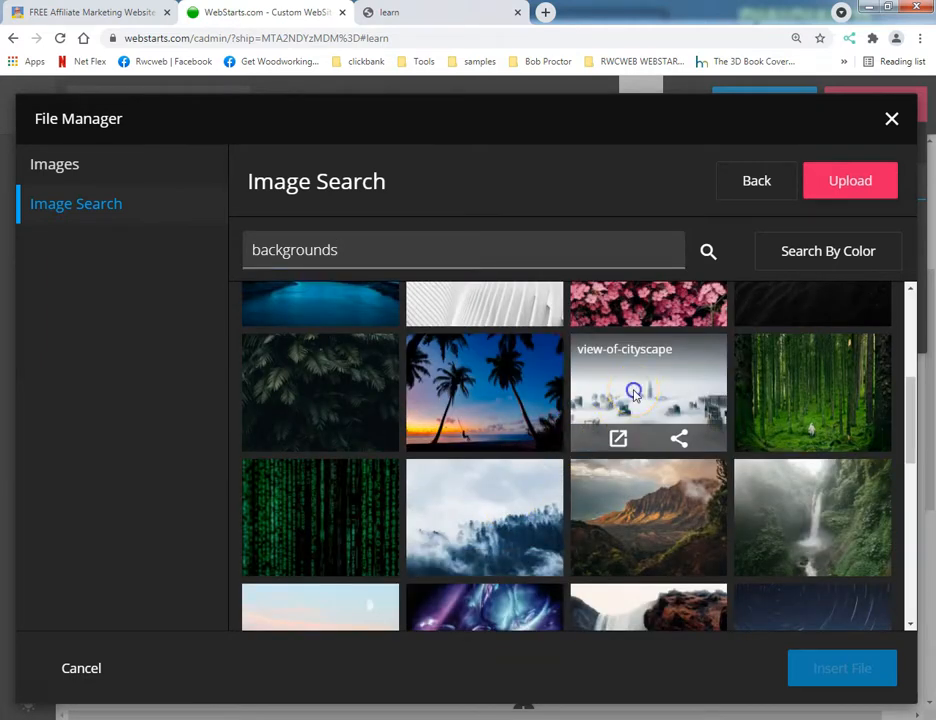
pyautogui.click(630, 398)
pyautogui.scroll(-3, 405, 480)
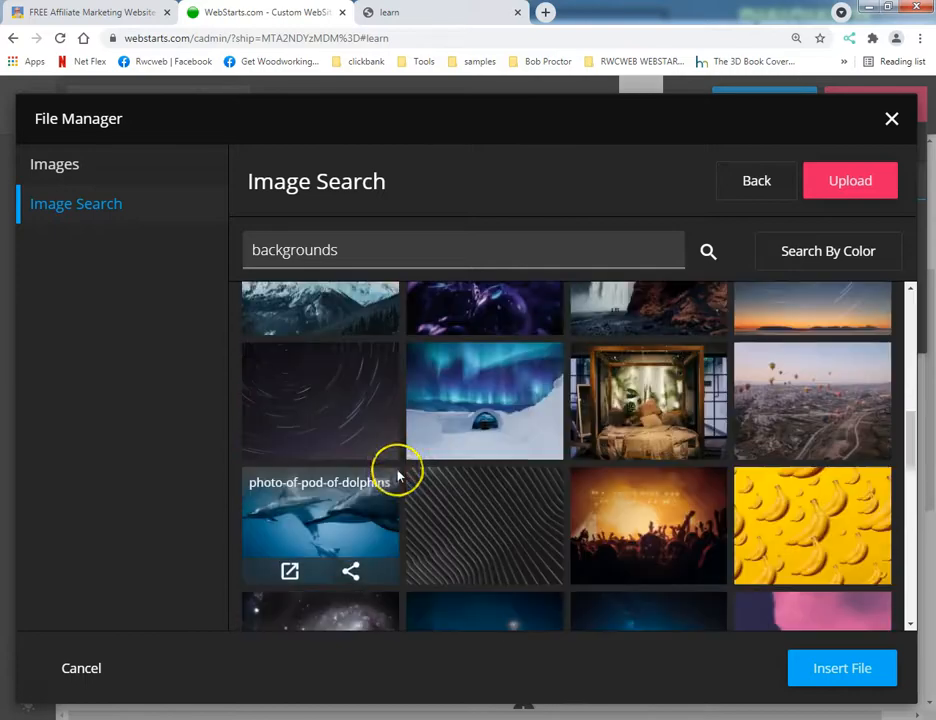
pyautogui.scroll(1, 397, 474)
pyautogui.scroll(-3, 397, 474)
pyautogui.scroll(-4, 397, 472)
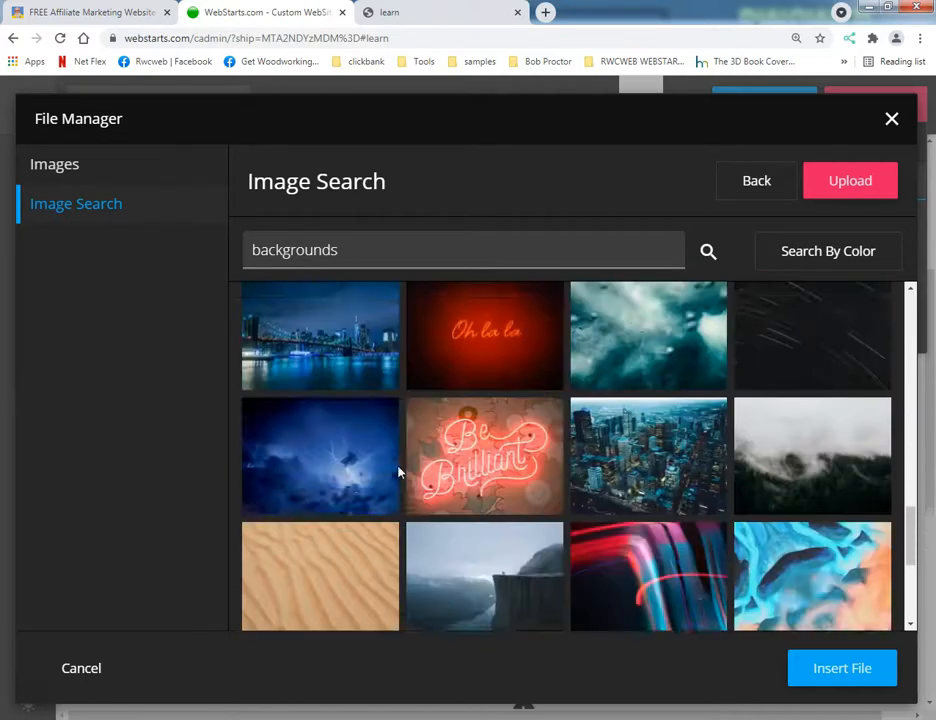
pyautogui.scroll(-3, 397, 472)
pyautogui.scroll(-6, 399, 470)
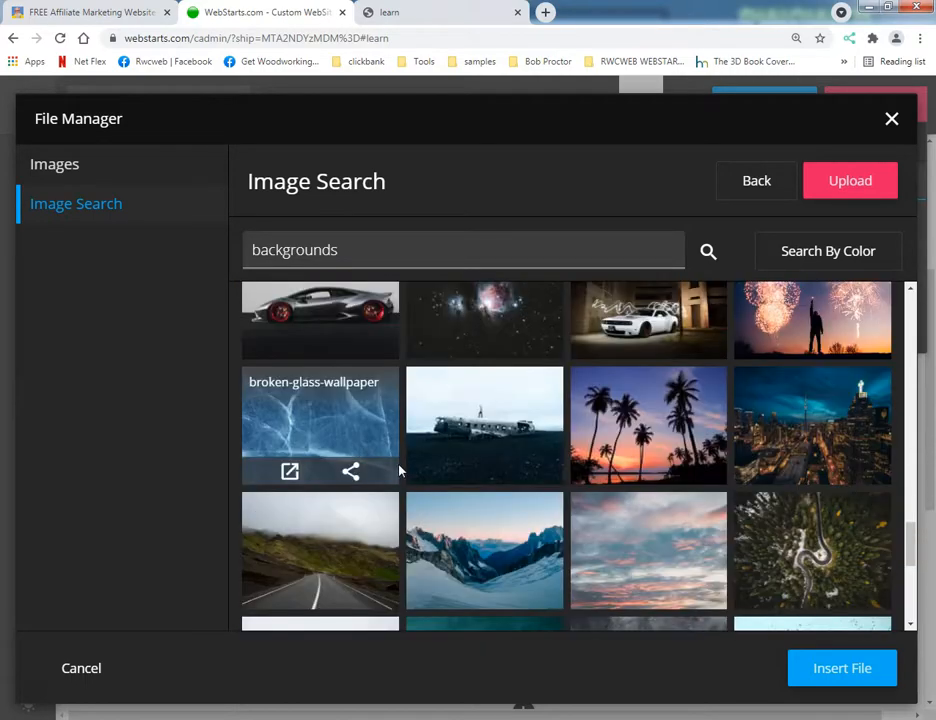
pyautogui.scroll(-12, 399, 467)
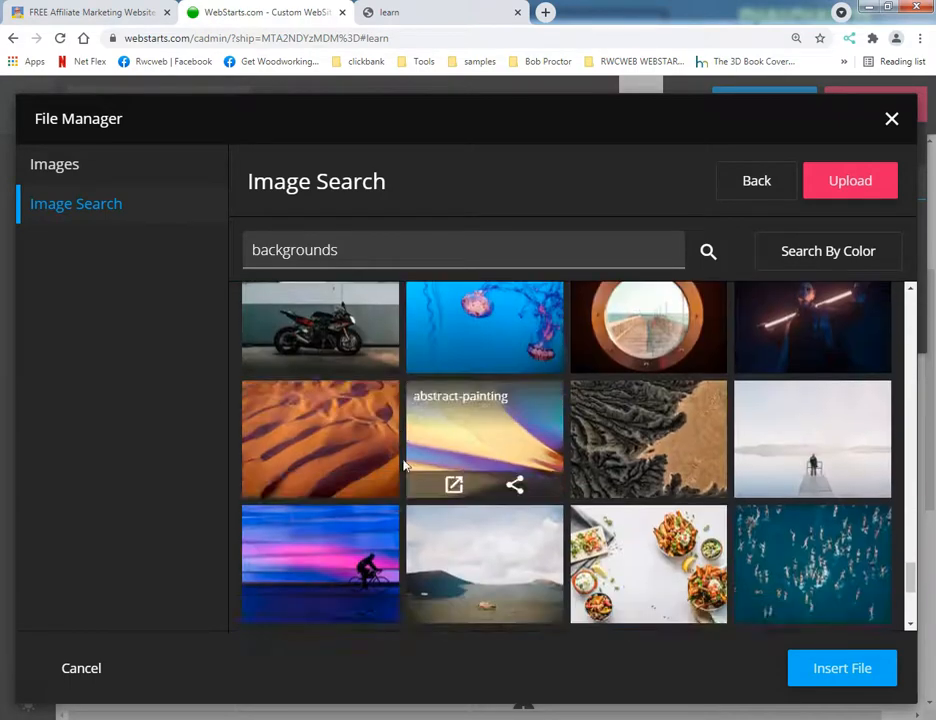
pyautogui.scroll(-3, 405, 462)
pyautogui.click(866, 670)
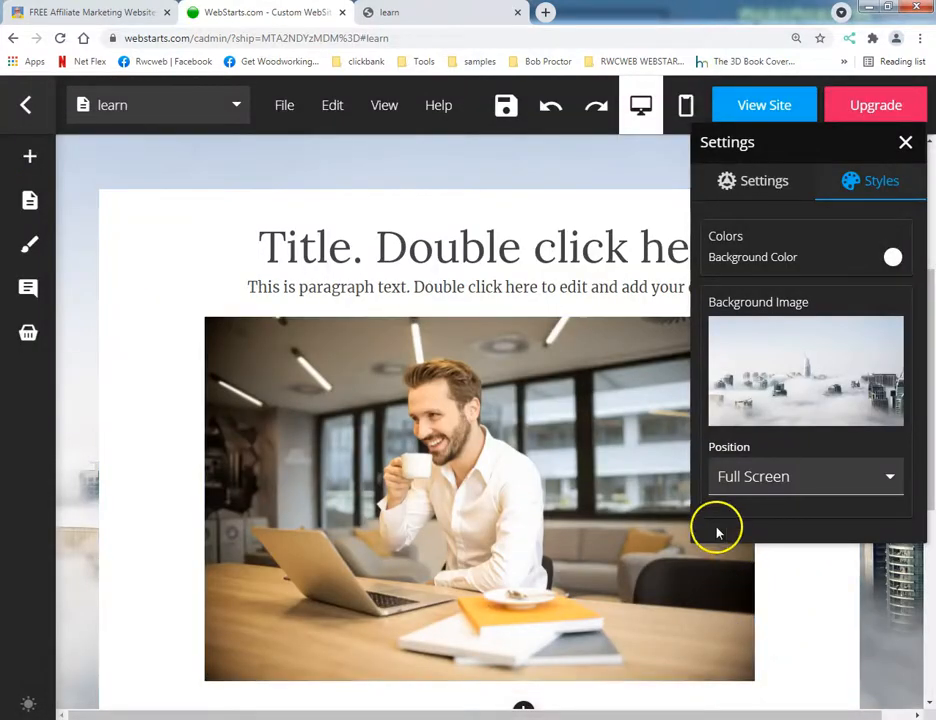
# Save the learn page and reload the live site to check the new cityscape background before returning to the editor.
pyautogui.click(500, 107)
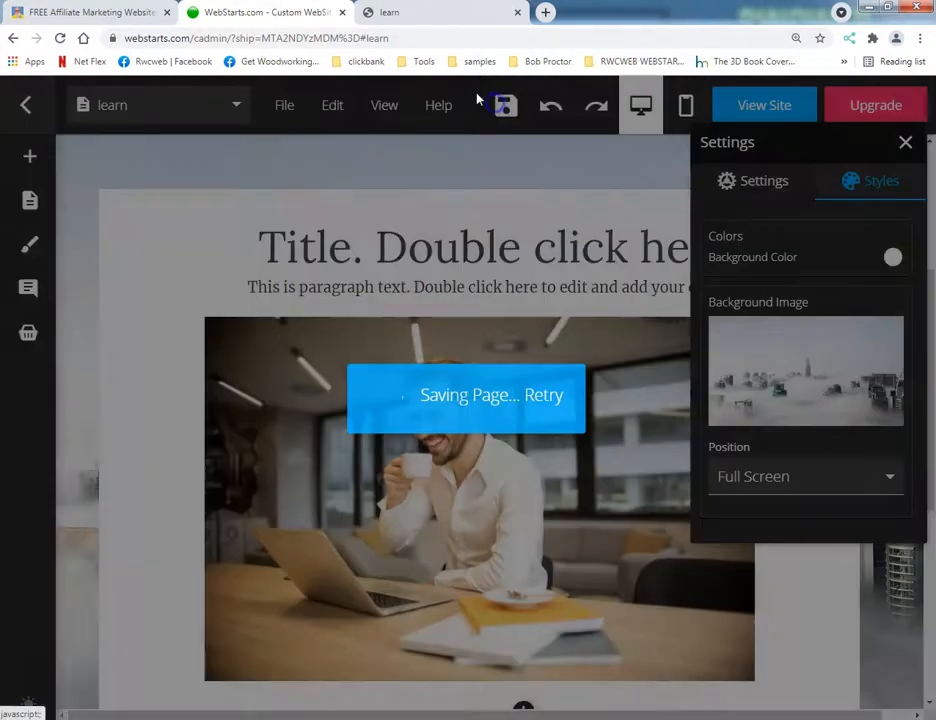
pyautogui.click(61, 38)
pyautogui.scroll(-2, 239, 365)
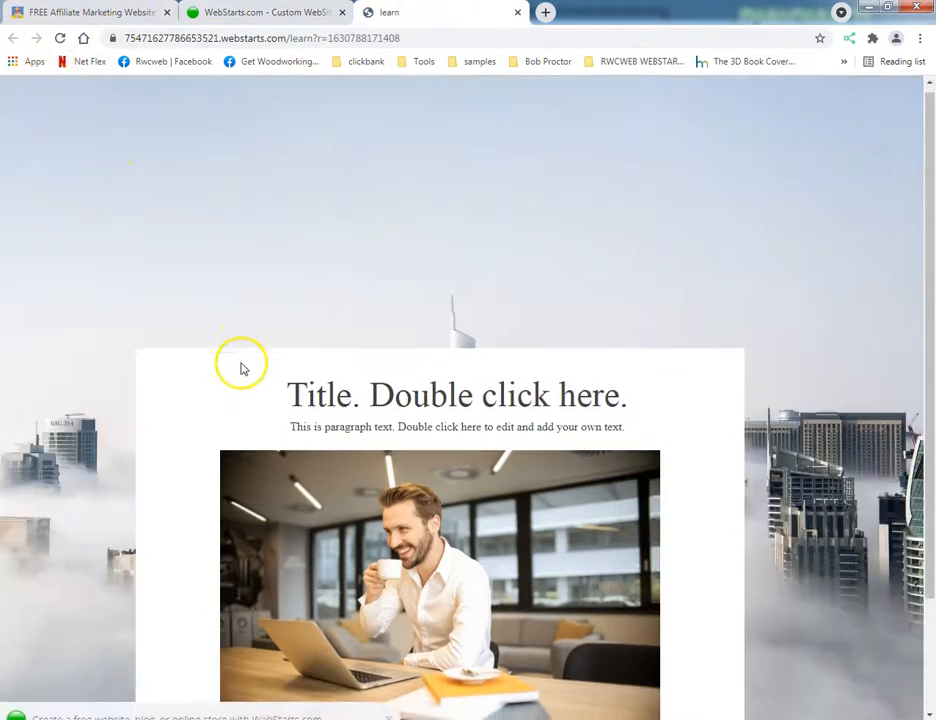
pyautogui.scroll(2, 226, 375)
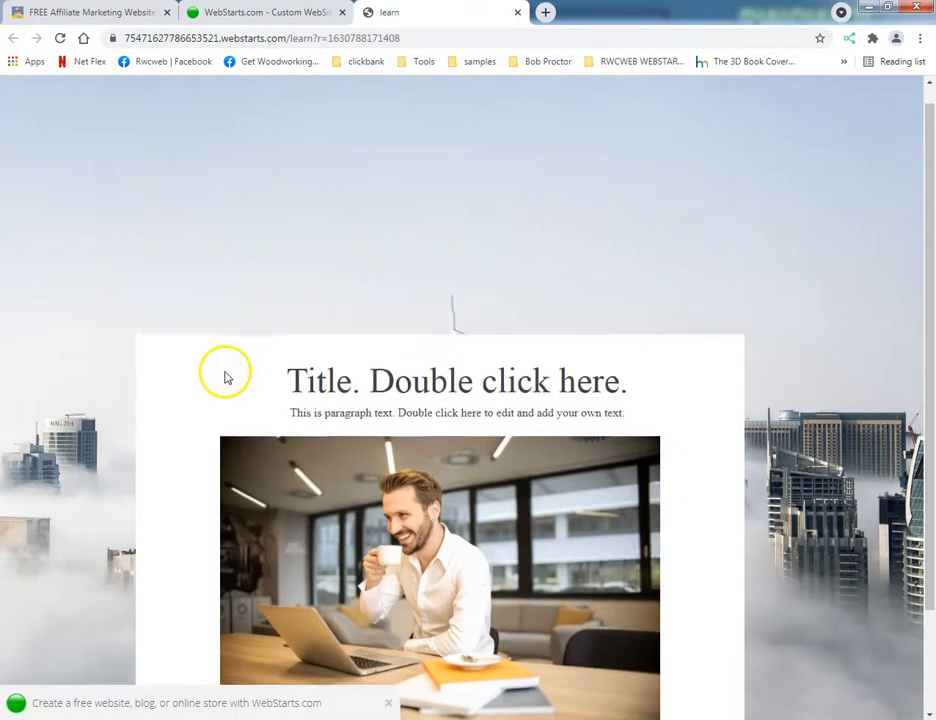
pyautogui.click(259, 12)
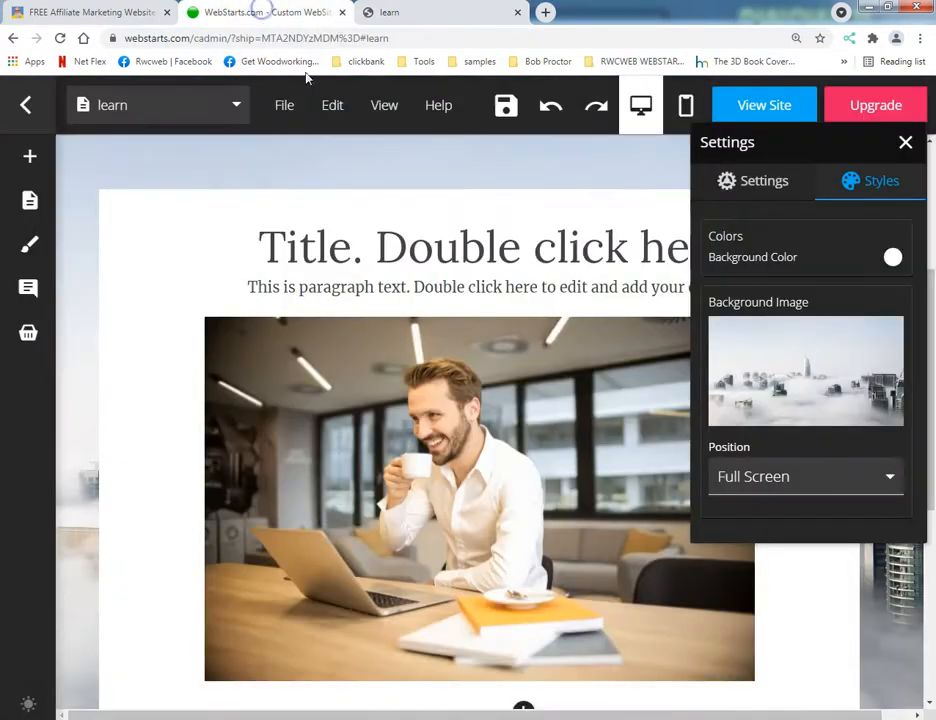
# Try the Fit position for the background image and check the saved page on the live site.
pyautogui.click(829, 480)
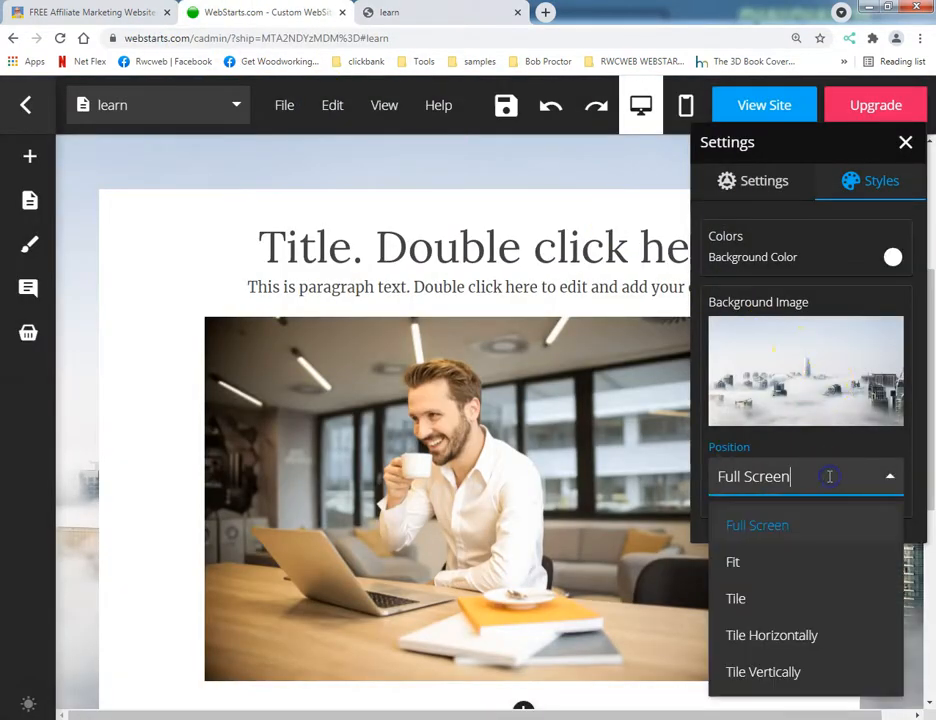
pyautogui.click(805, 563)
pyautogui.click(505, 105)
pyautogui.click(421, 20)
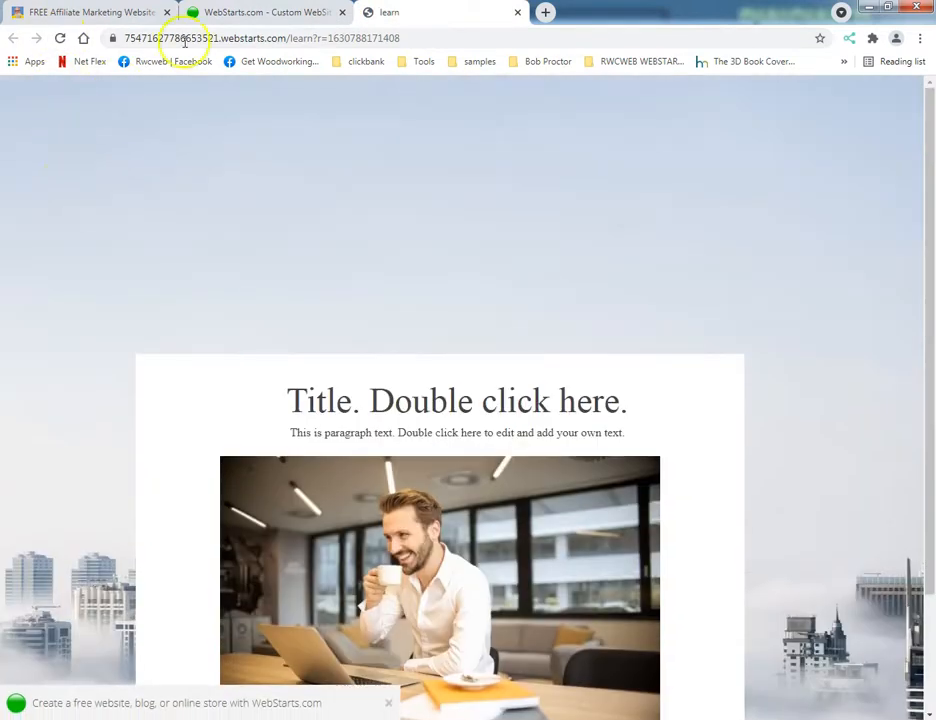
pyautogui.click(251, 14)
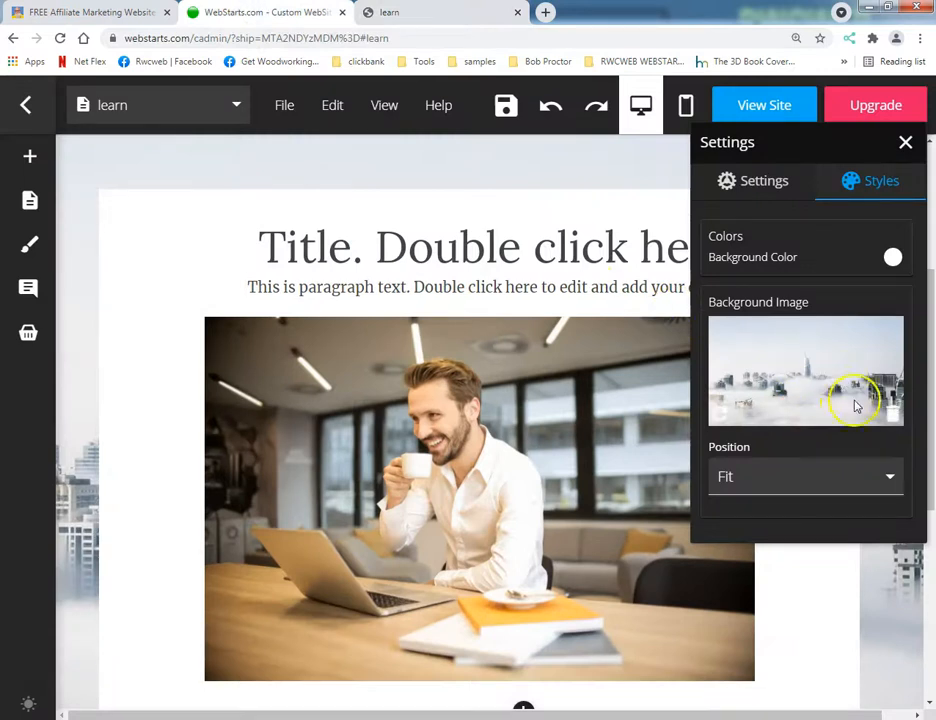
# Set the background image's position to Tile Horizontally and check the saved page on the live site.
pyautogui.click(845, 482)
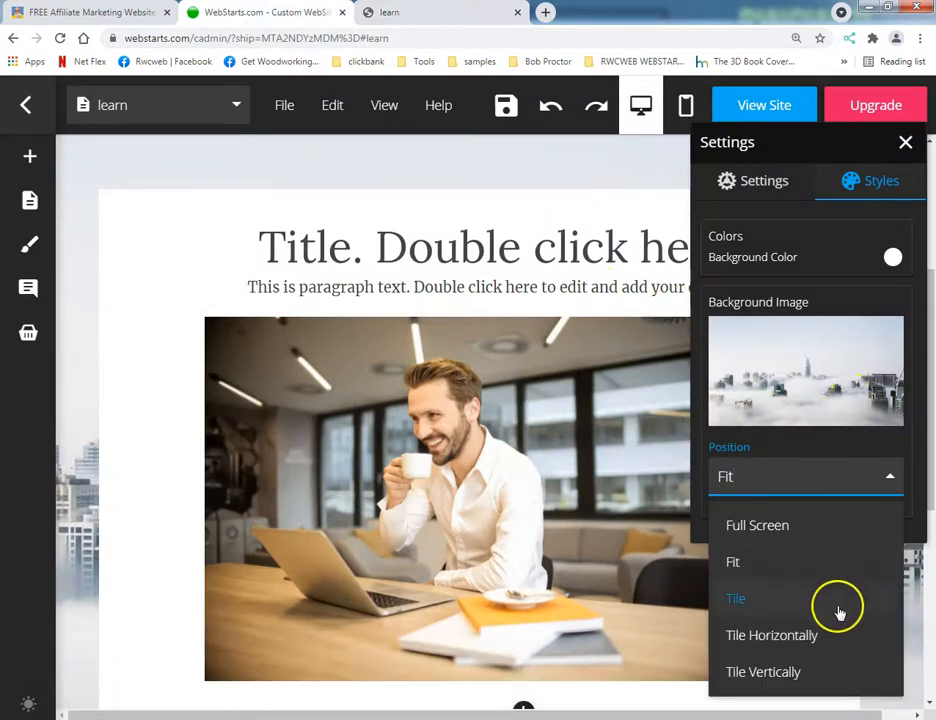
pyautogui.click(836, 640)
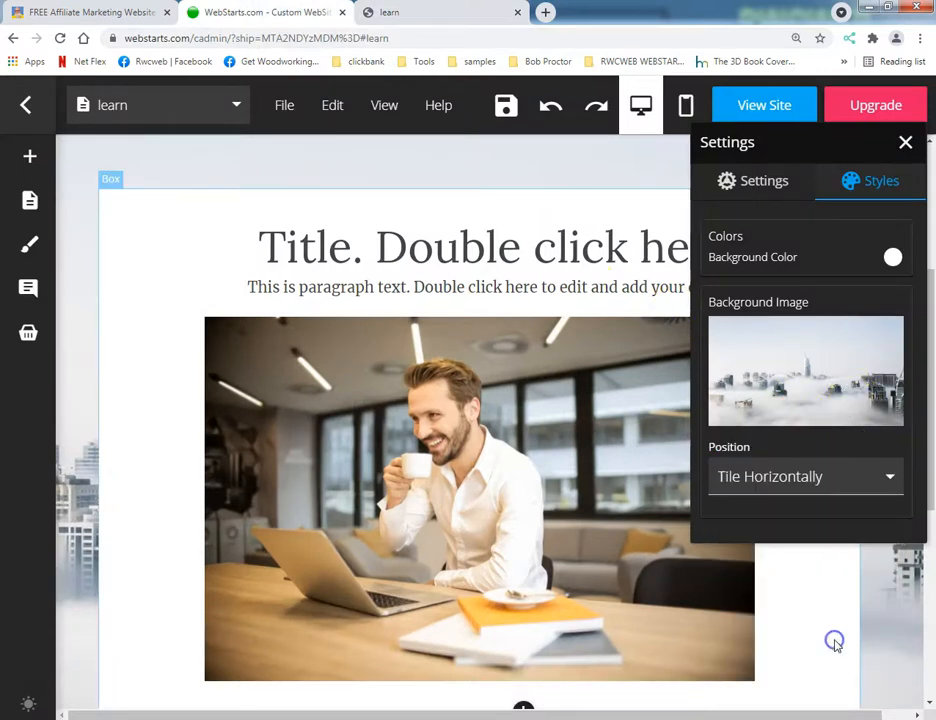
pyautogui.click(497, 106)
pyautogui.click(413, 12)
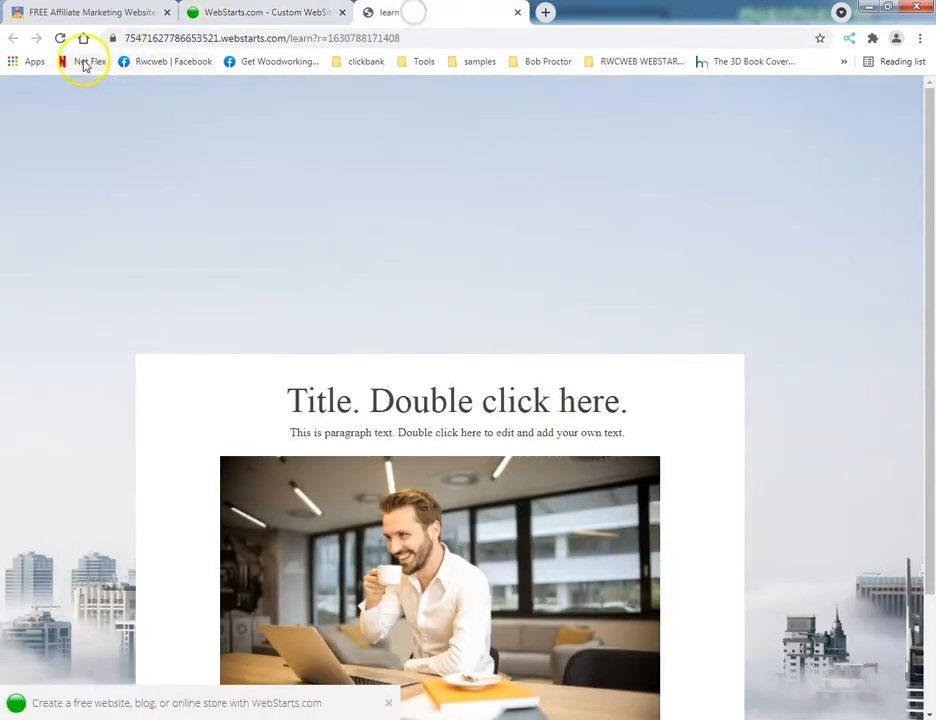
pyautogui.scroll(-2, 130, 230)
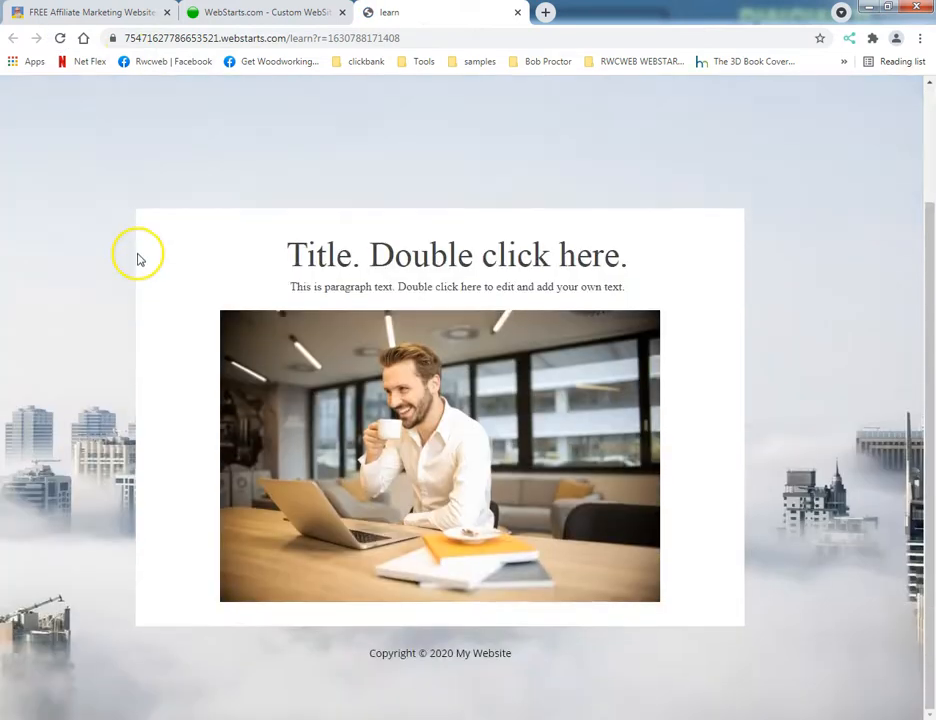
pyautogui.scroll(2, 139, 257)
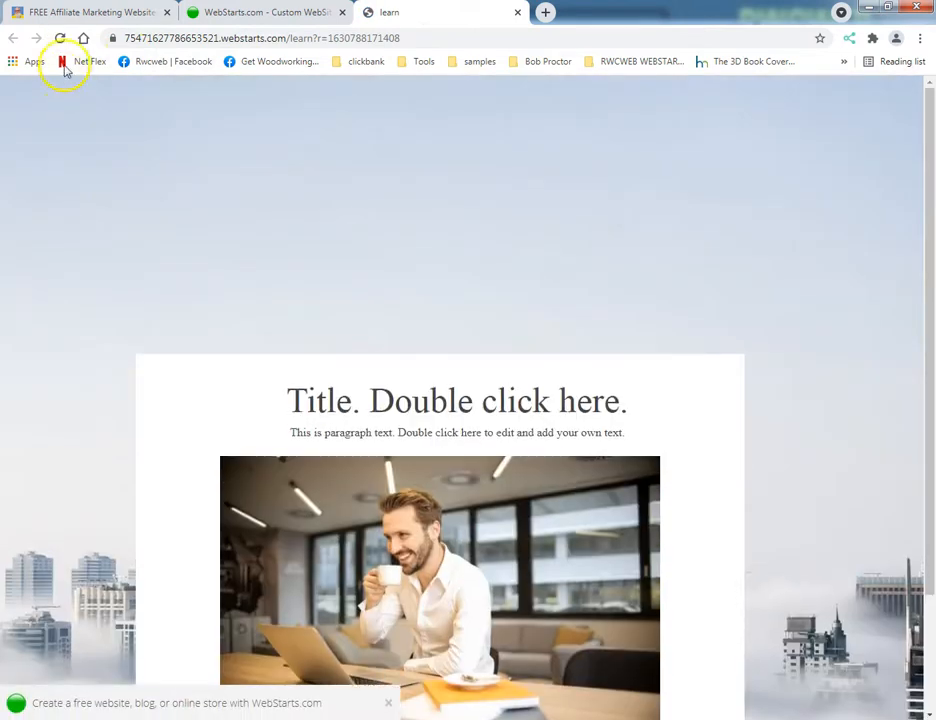
pyautogui.click(232, 14)
# Extend the learn page by adding blank space above the copyright footer three times.
pyautogui.scroll(-2, 547, 568)
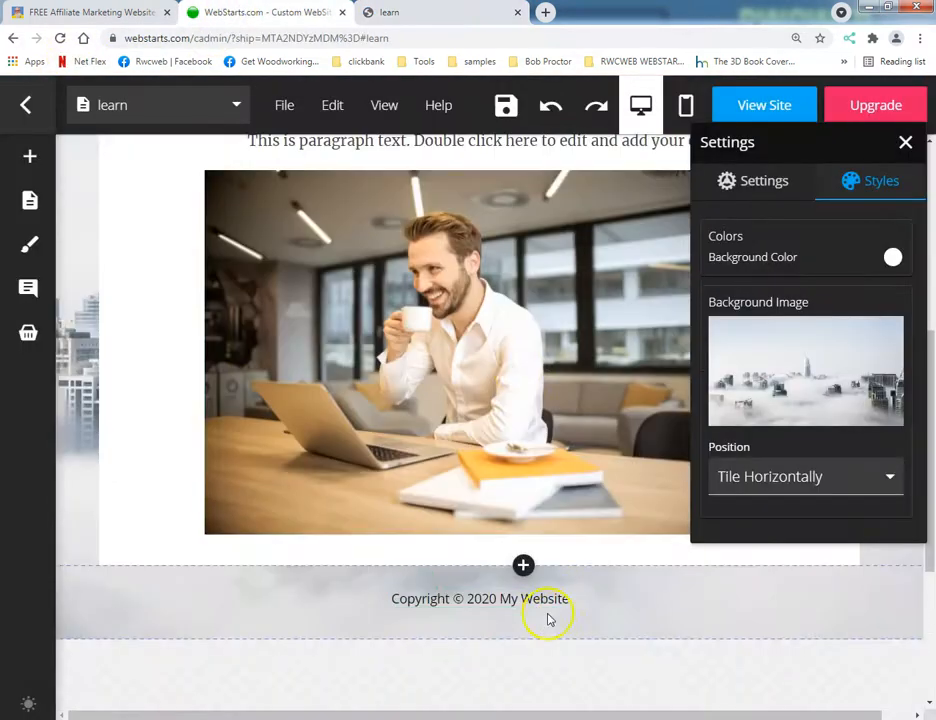
pyautogui.click(522, 567)
pyautogui.scroll(-5, 518, 560)
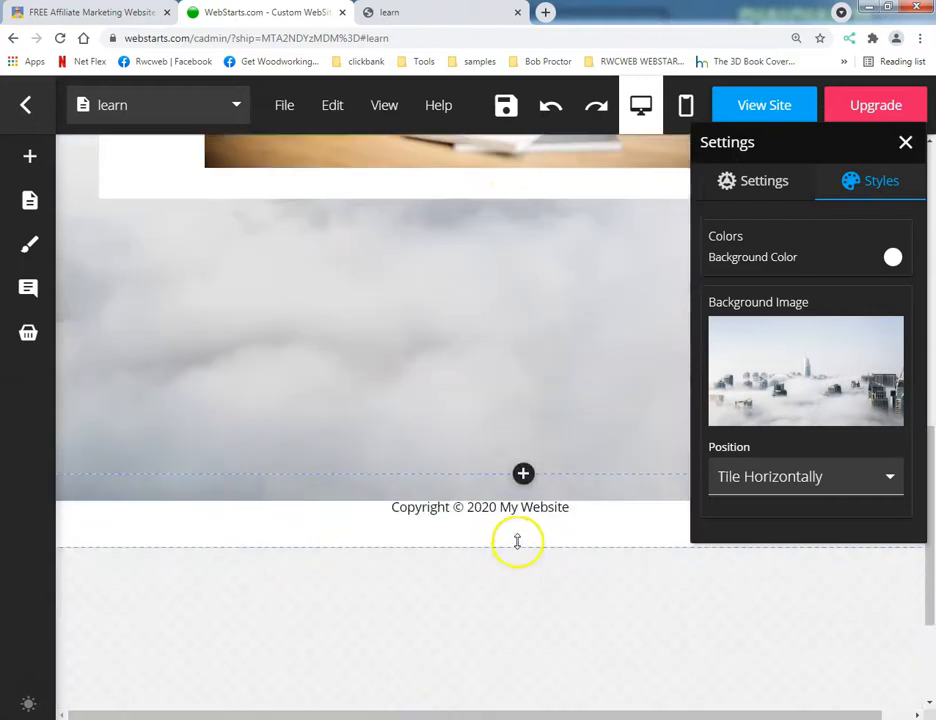
pyautogui.click(522, 475)
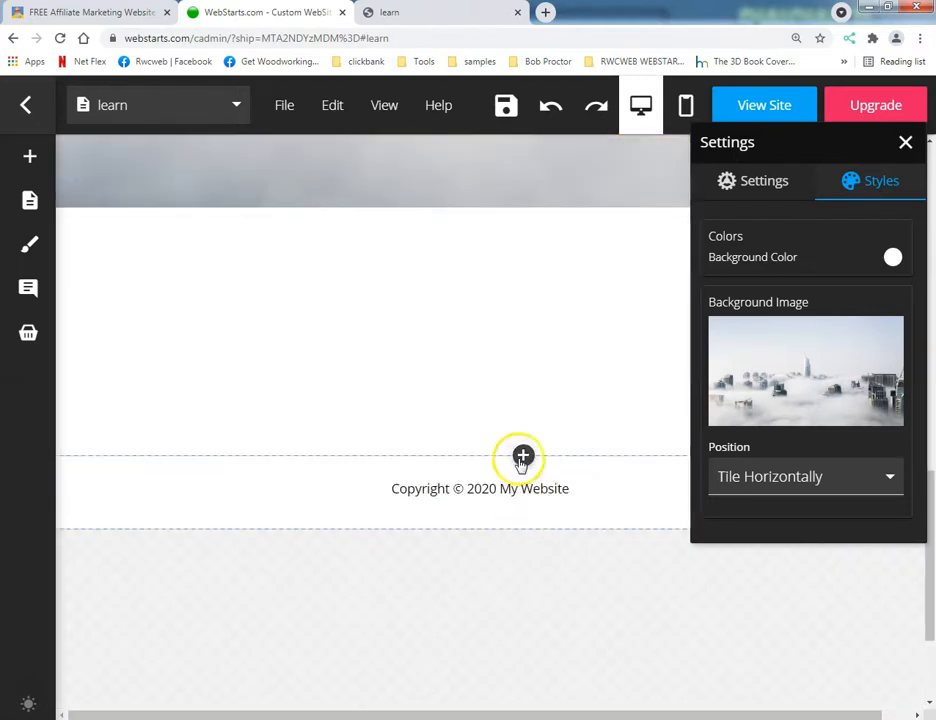
pyautogui.click(522, 457)
pyautogui.scroll(5, 527, 508)
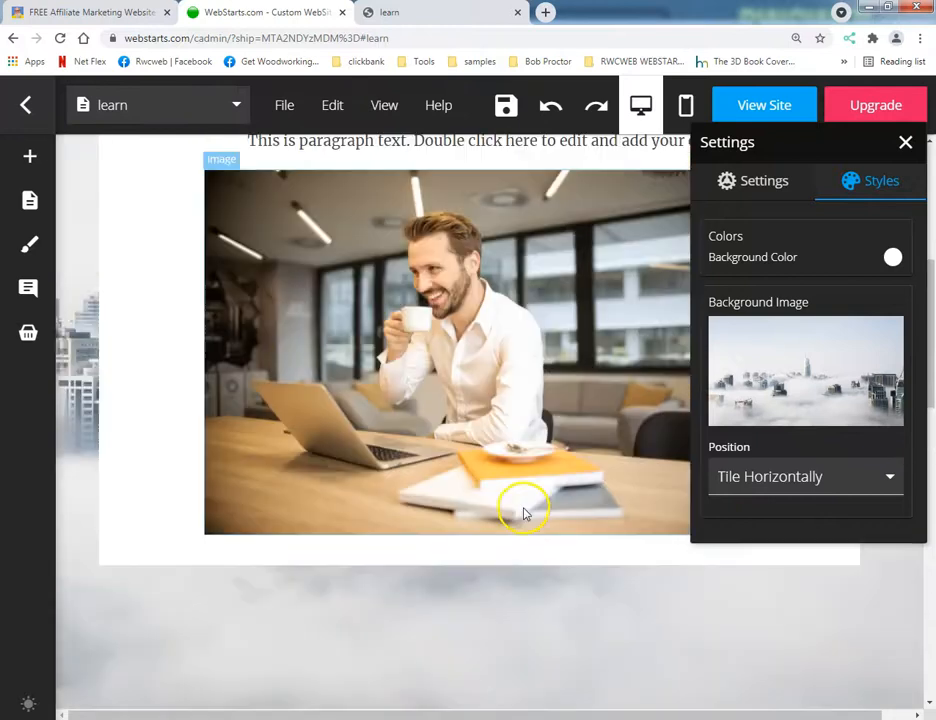
pyautogui.scroll(5, 516, 512)
pyautogui.scroll(-4, 516, 518)
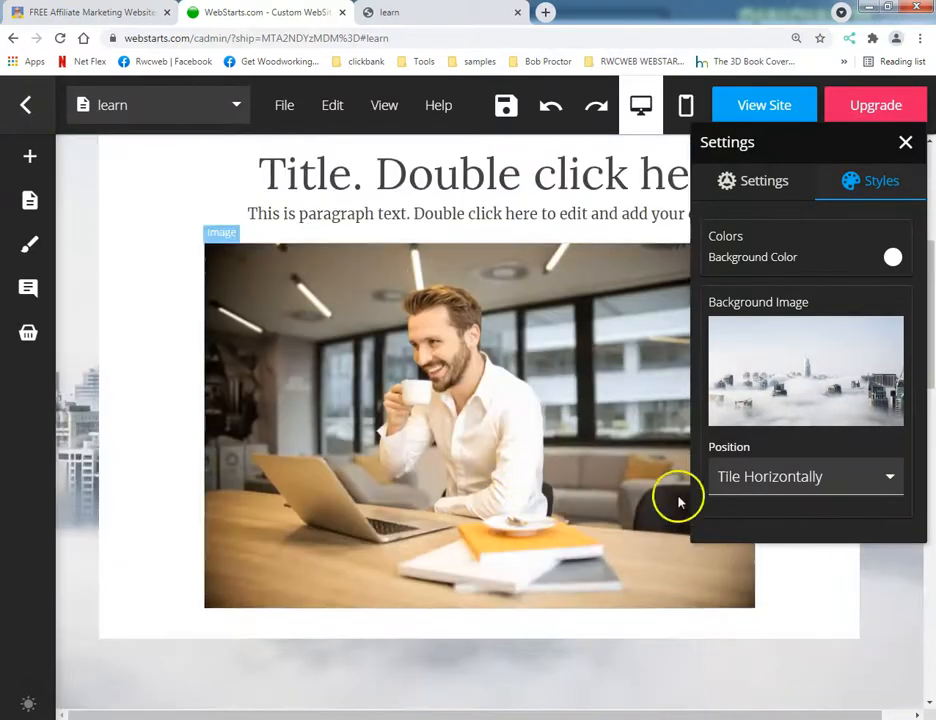
# Save the lengthened page and examine on the live site how far the horizontally tiled background reaches.
pyautogui.click(755, 477)
pyautogui.click(752, 476)
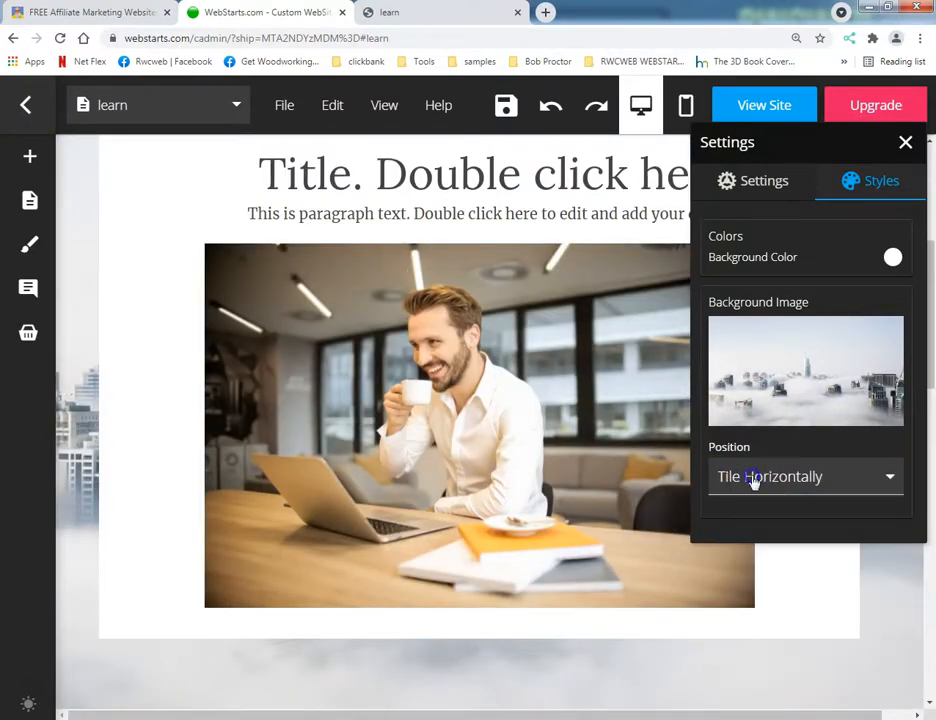
pyautogui.click(777, 190)
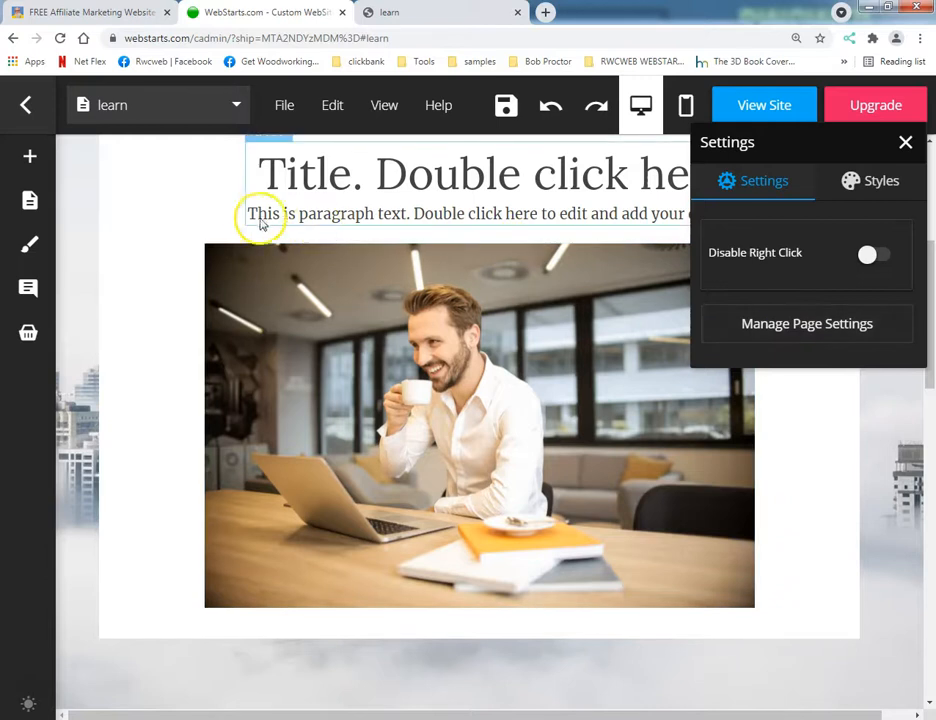
pyautogui.click(505, 108)
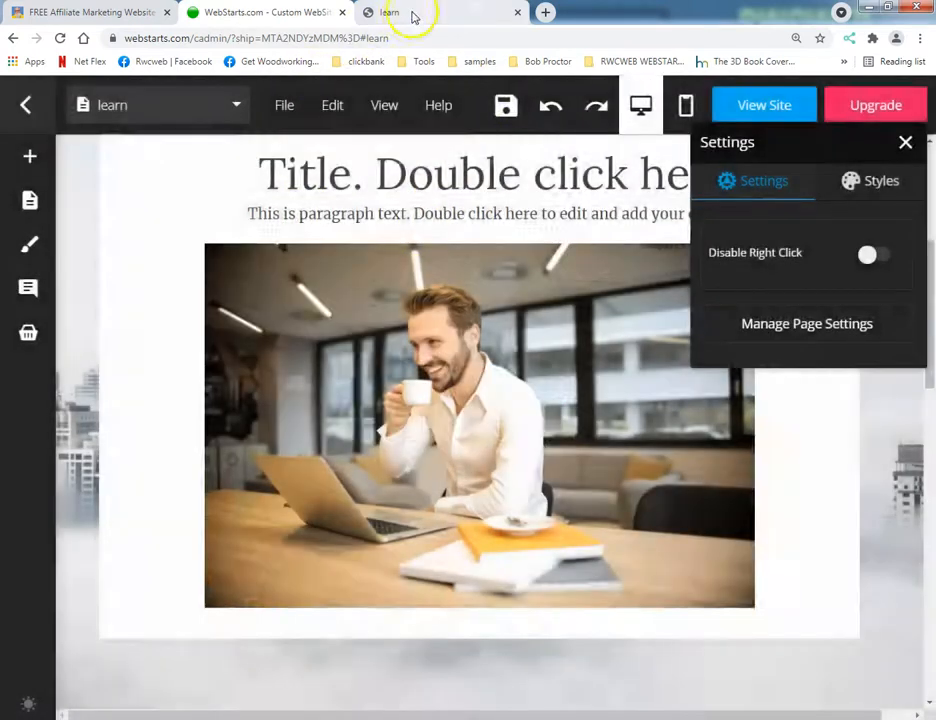
pyautogui.click(408, 13)
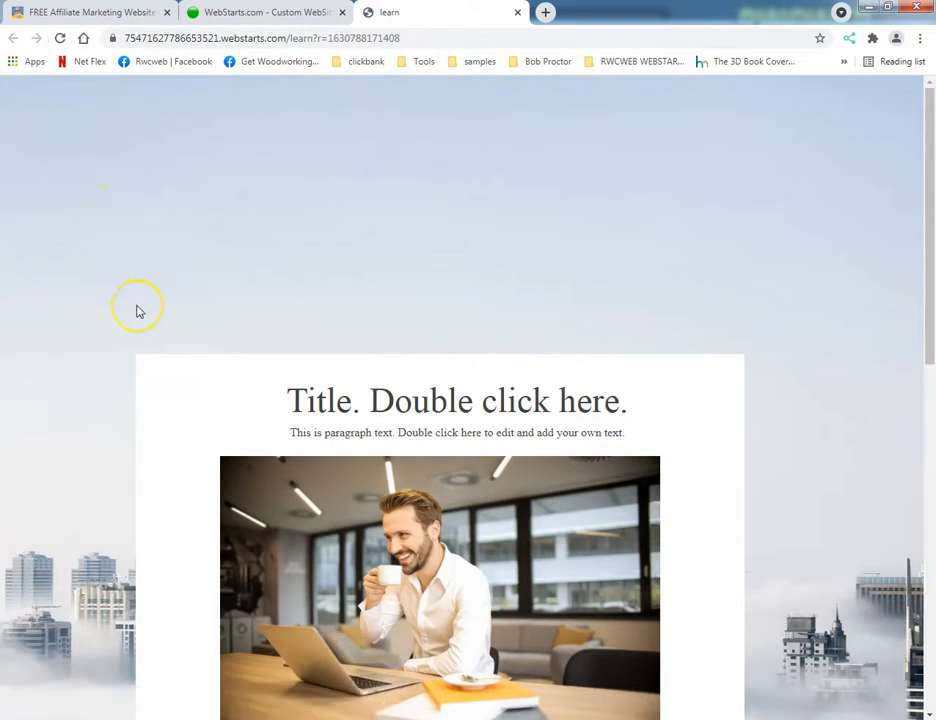
pyautogui.scroll(-10, 140, 314)
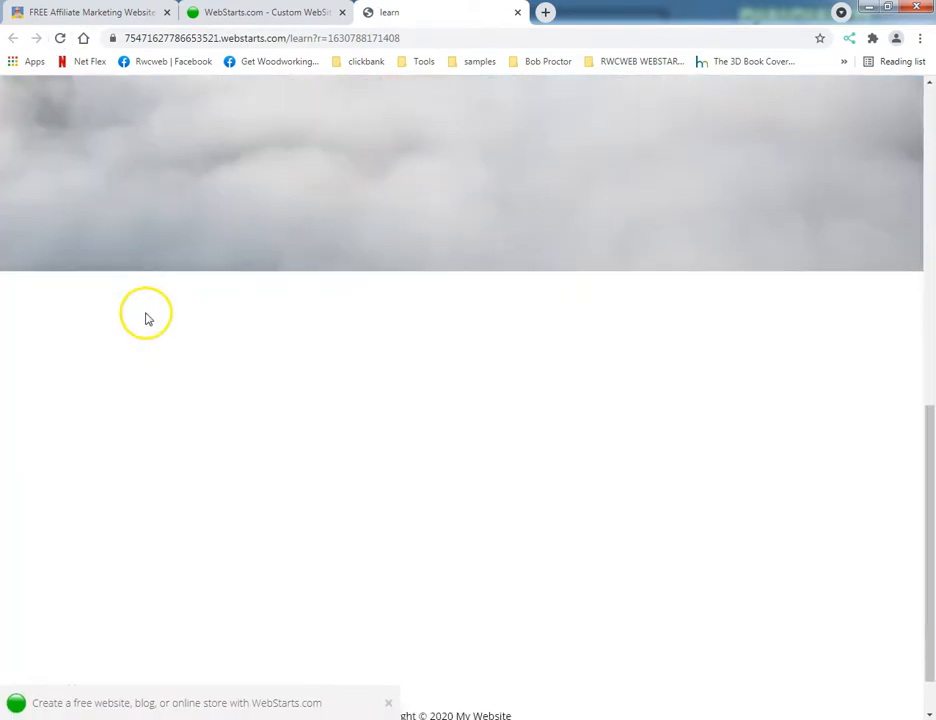
pyautogui.scroll(10, 146, 322)
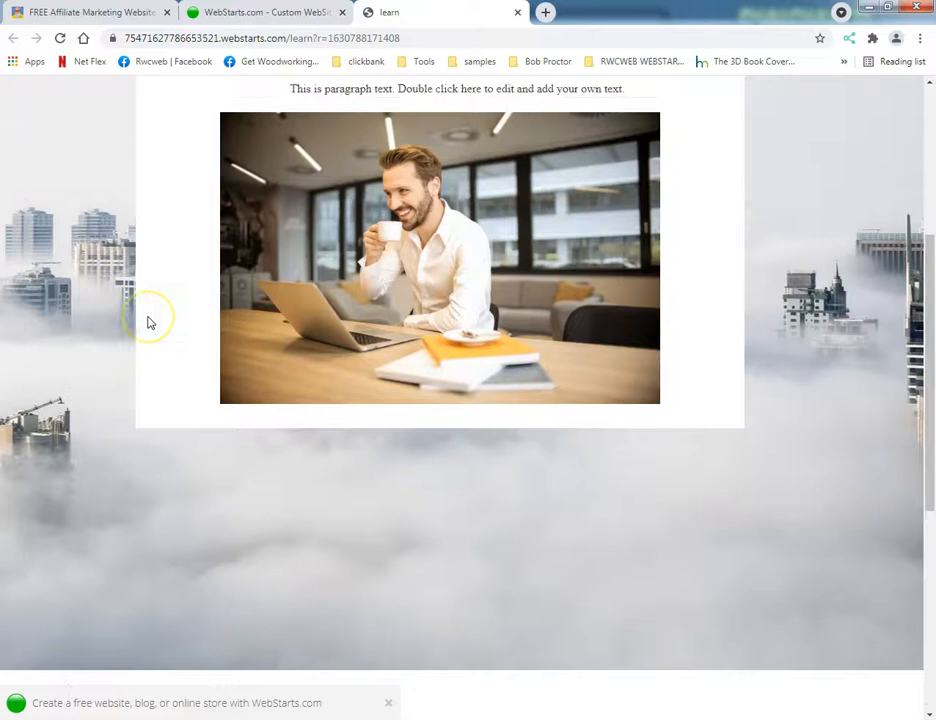
pyautogui.scroll(-10, 150, 323)
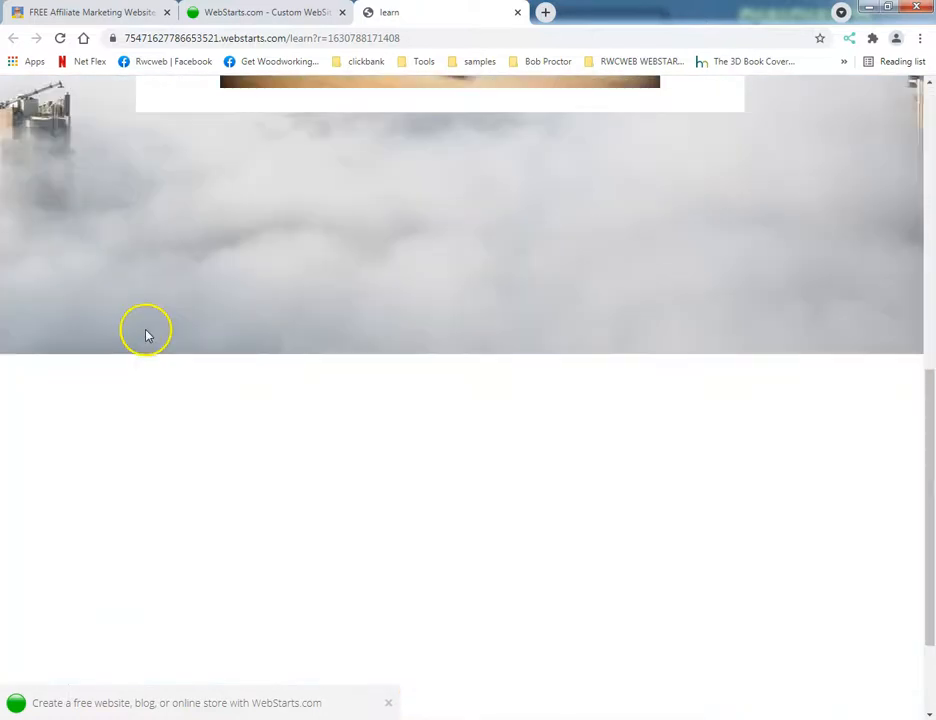
pyautogui.scroll(10, 140, 330)
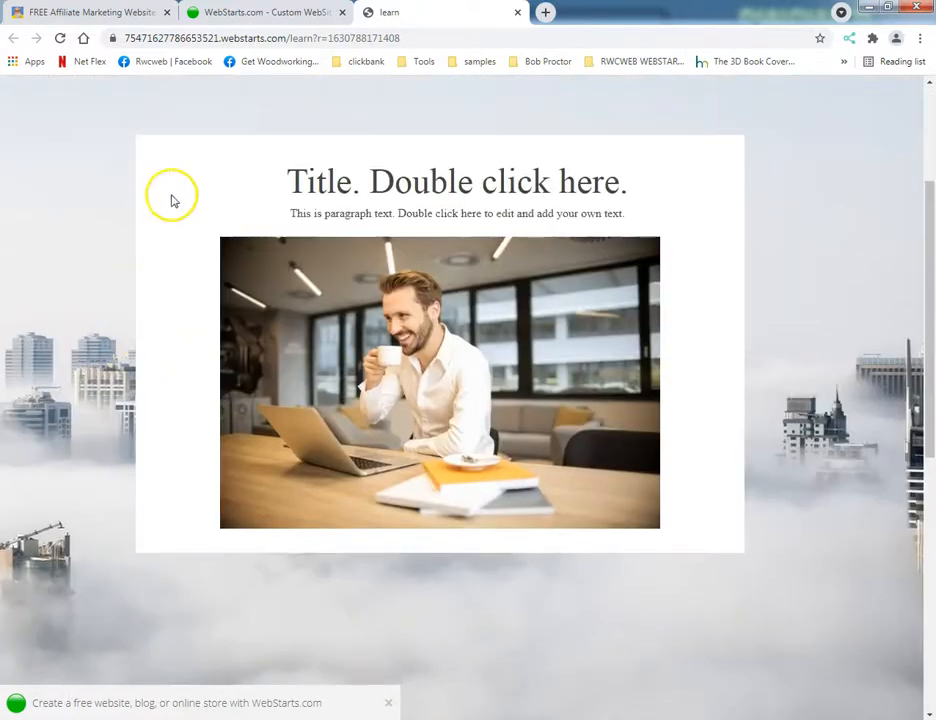
pyautogui.click(252, 12)
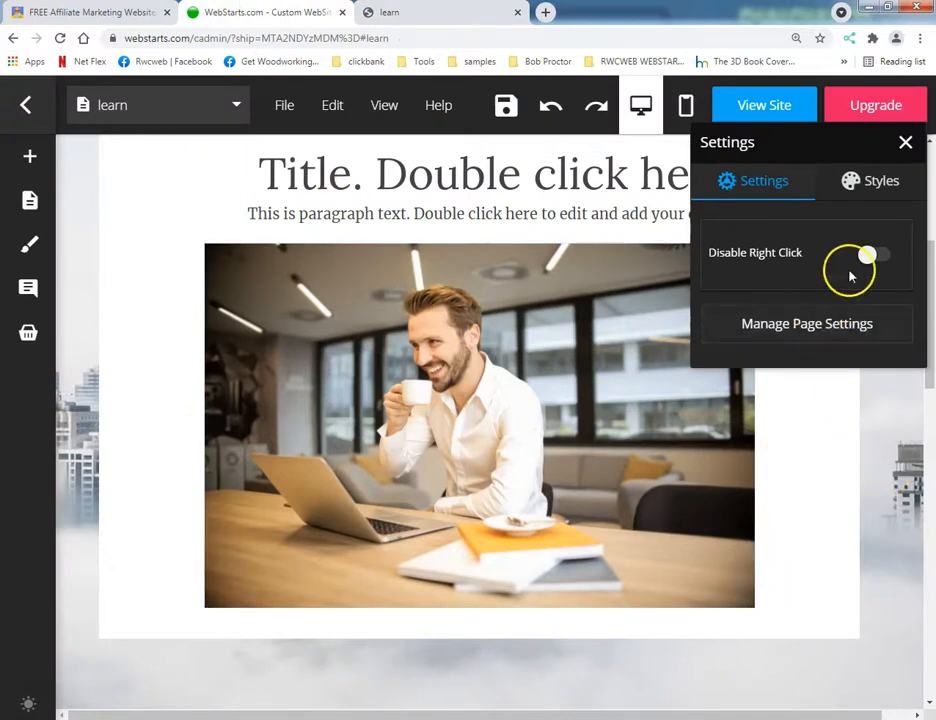
# Remove the cityscape background image from the page's styles.
pyautogui.click(855, 186)
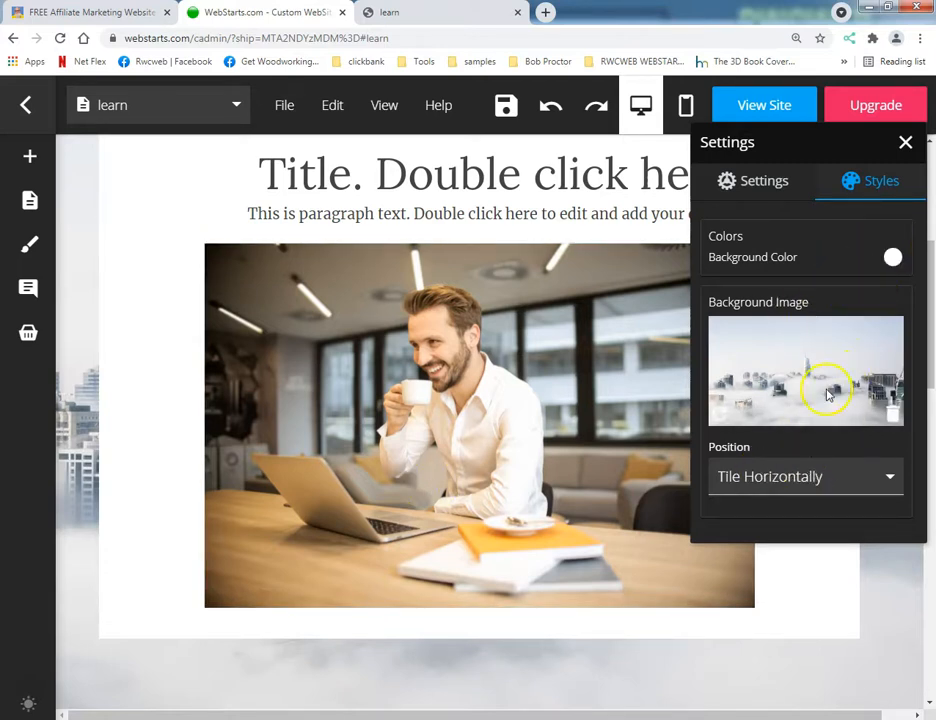
pyautogui.click(890, 413)
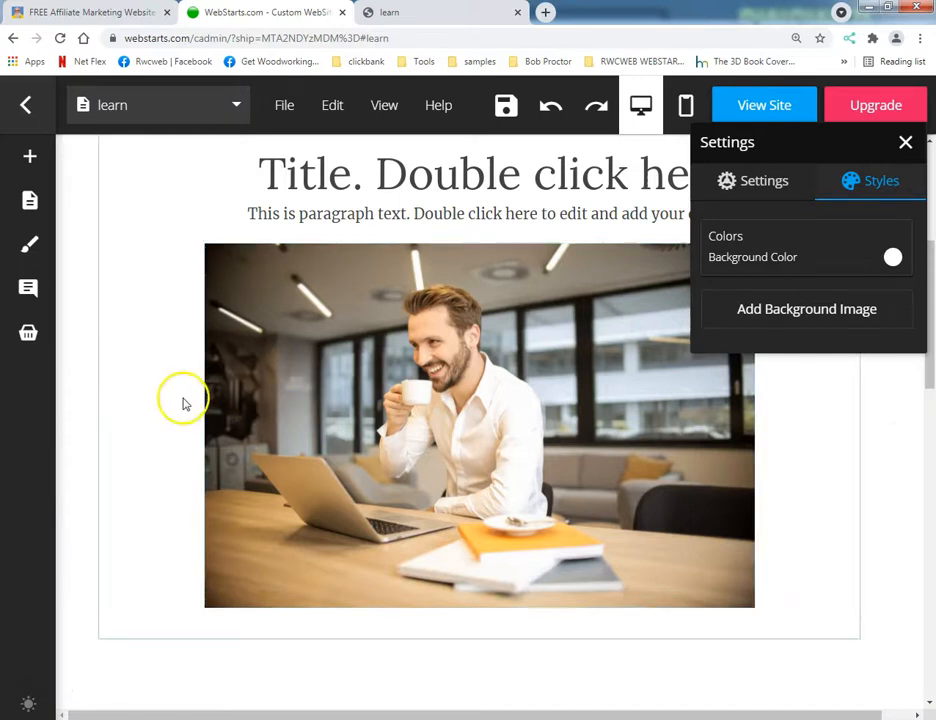
# Move the title text and photo up out of the content box and delete the empty box.
pyautogui.click(145, 391)
pyautogui.scroll(3, 150, 392)
pyautogui.moveTo(295, 522); pyautogui.dragTo(245, 266)
pyautogui.moveTo(355, 602); pyautogui.dragTo(330, 318)
pyautogui.scroll(-3, 287, 439)
pyautogui.click(286, 493)
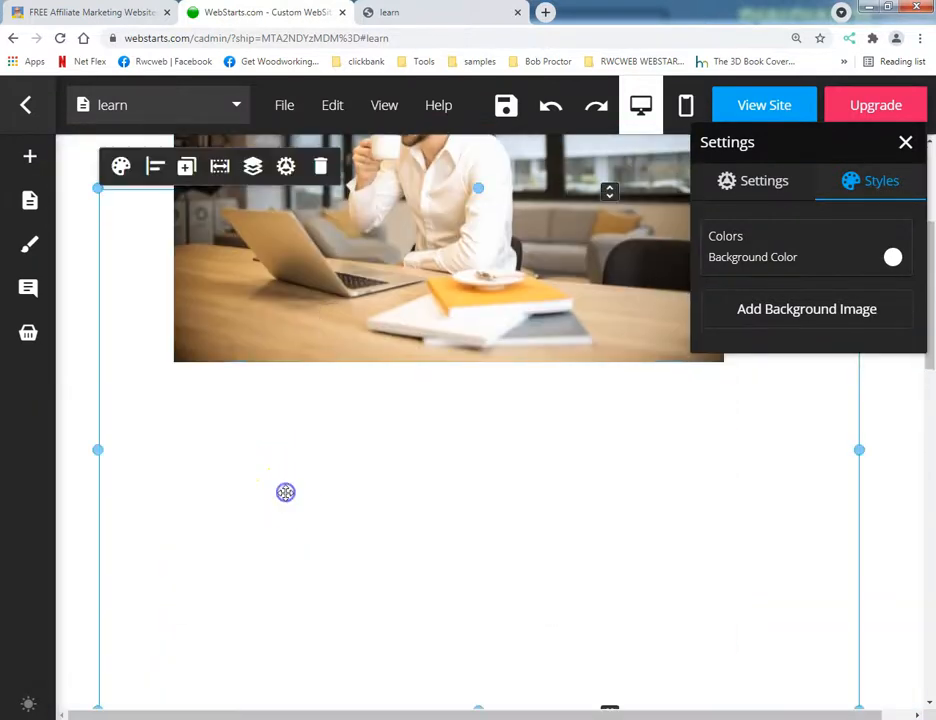
pyautogui.click(318, 167)
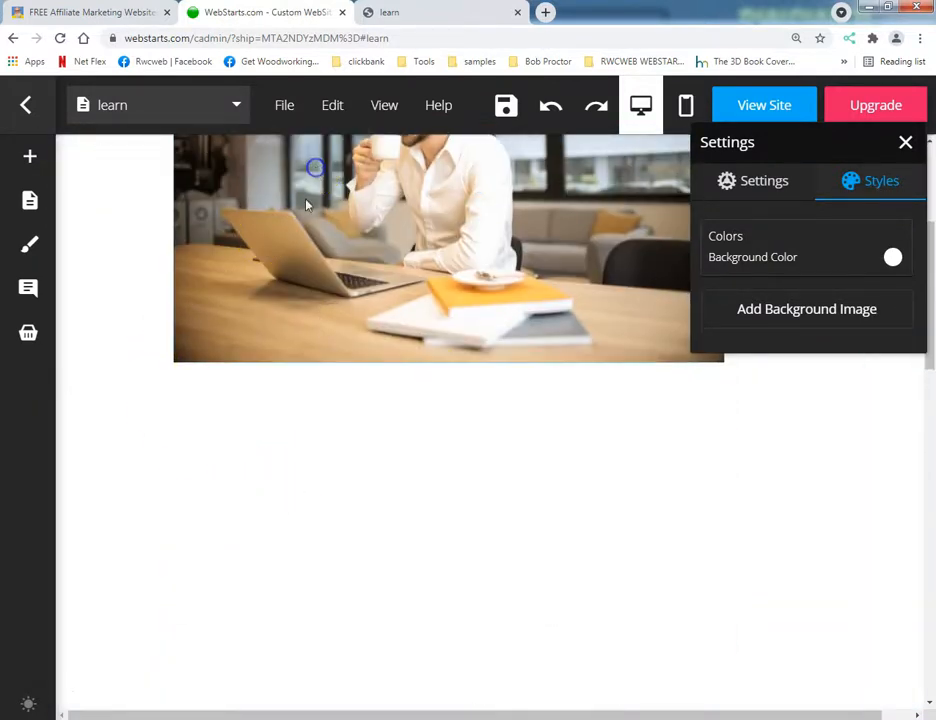
# Reposition the photo and place the title text centered just above it, closing the page settings.
pyautogui.click(416, 457)
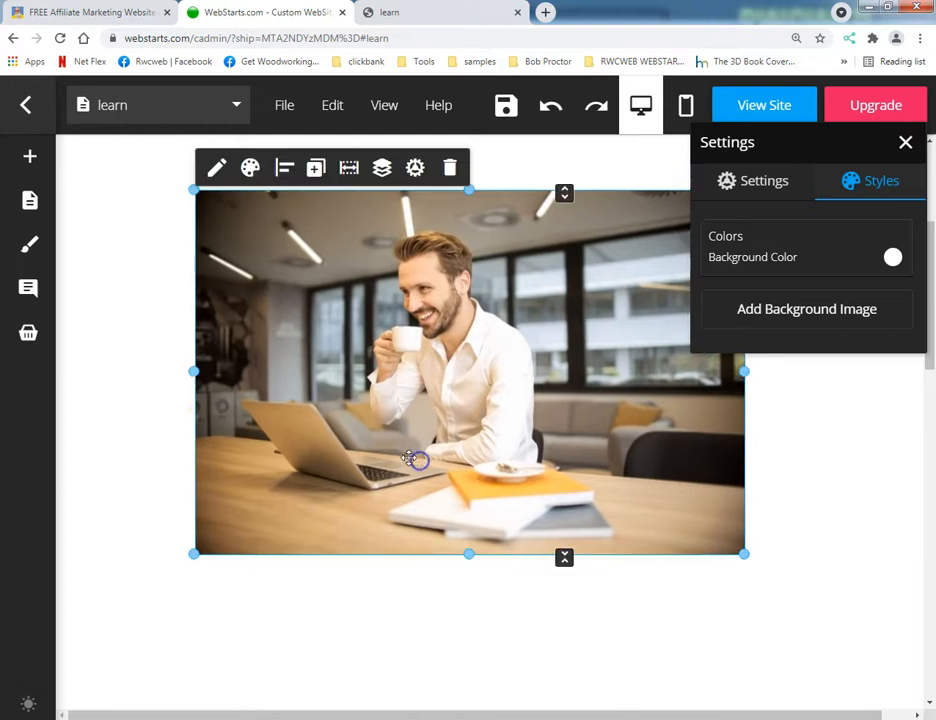
pyautogui.scroll(3, 100, 395)
pyautogui.moveTo(370, 303); pyautogui.dragTo(410, 424)
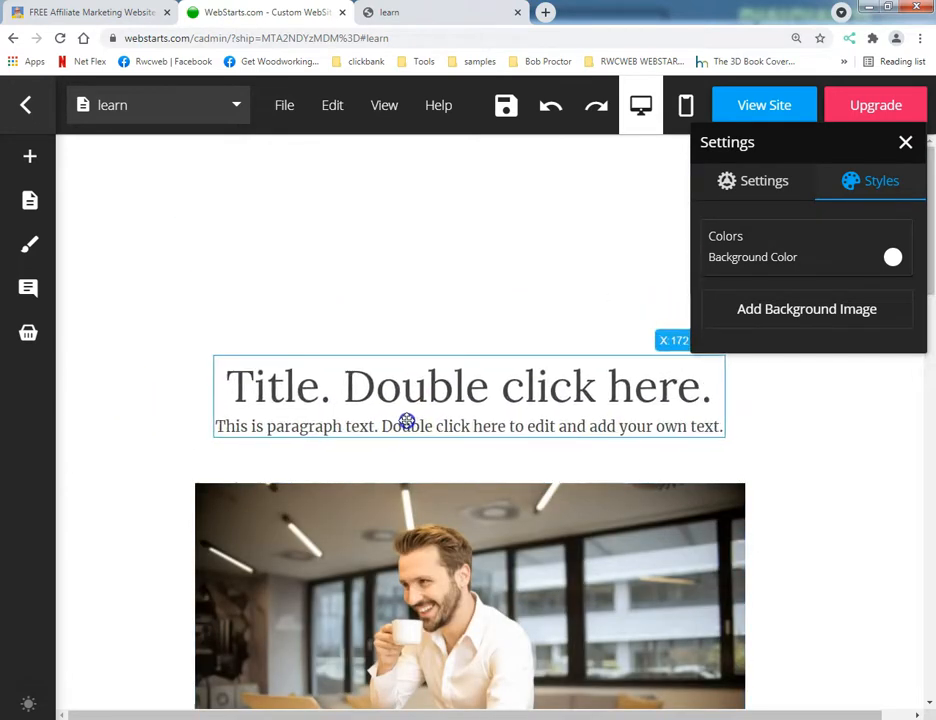
pyautogui.click(337, 266)
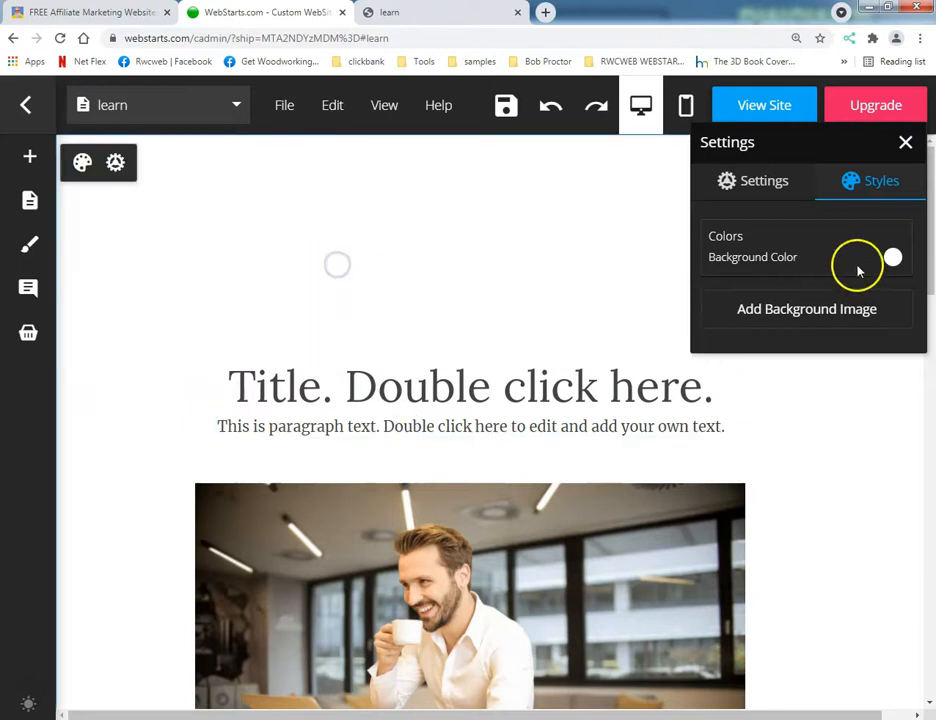
pyautogui.click(905, 143)
# Move the photo to the upper-left corner of the page, overlapping the title text.
pyautogui.moveTo(38, 167)
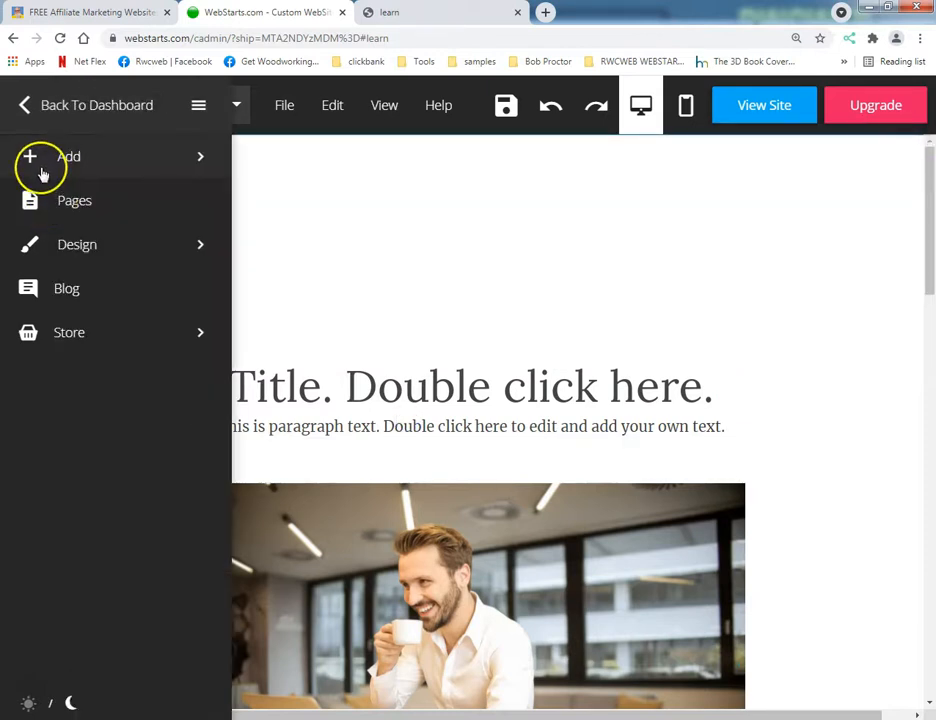
pyautogui.moveTo(382, 547); pyautogui.dragTo(292, 215)
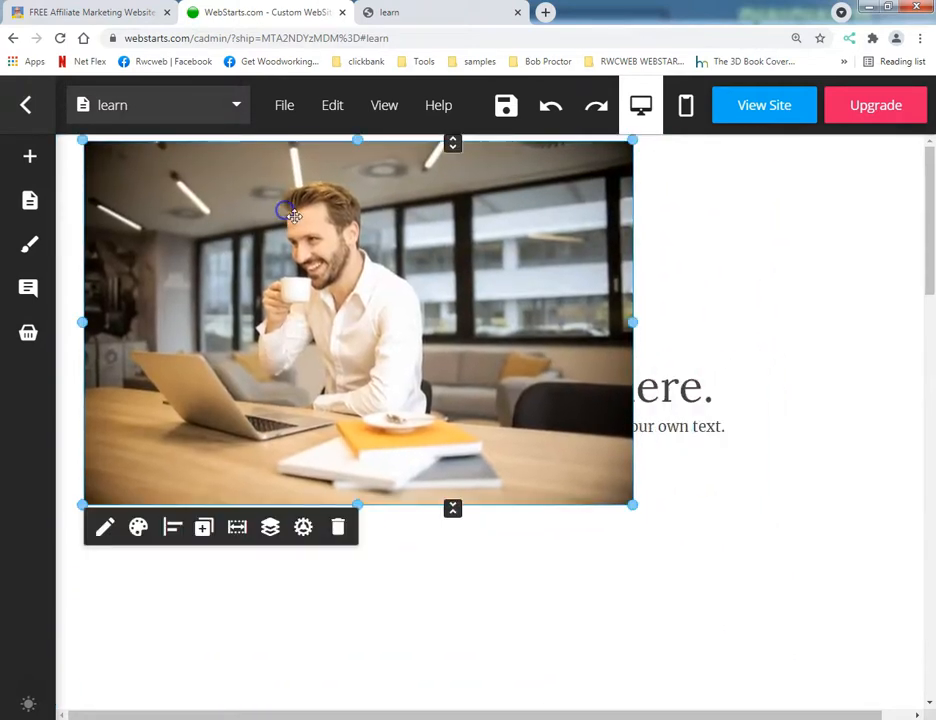
# Expand the photo to full width, send it behind the title text, and position it near the page's upper edge.
pyautogui.click(237, 527)
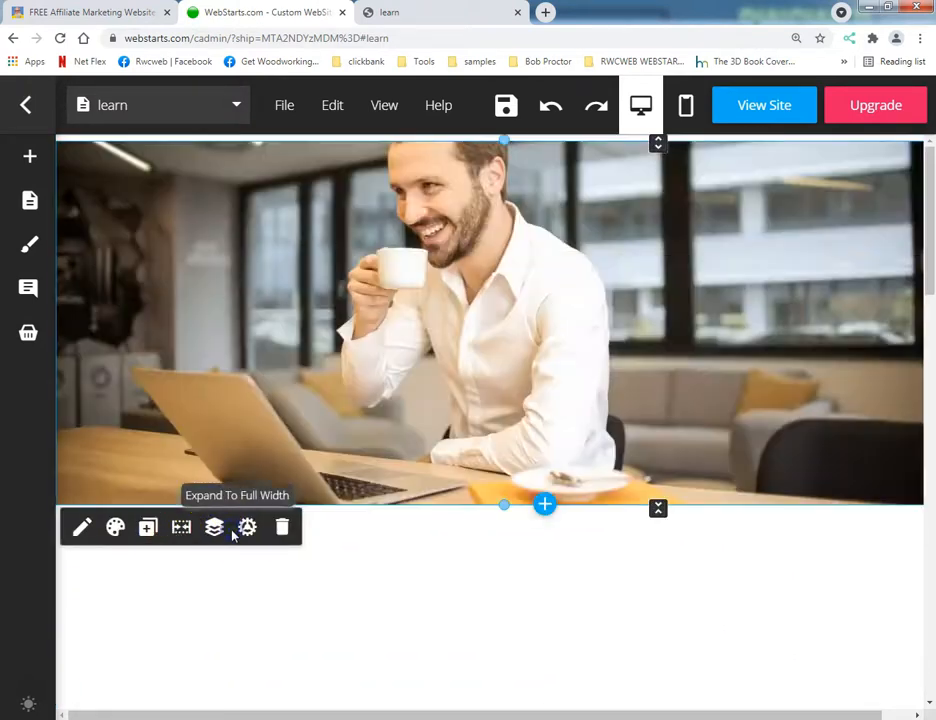
pyautogui.moveTo(446, 510); pyautogui.dragTo(406, 392)
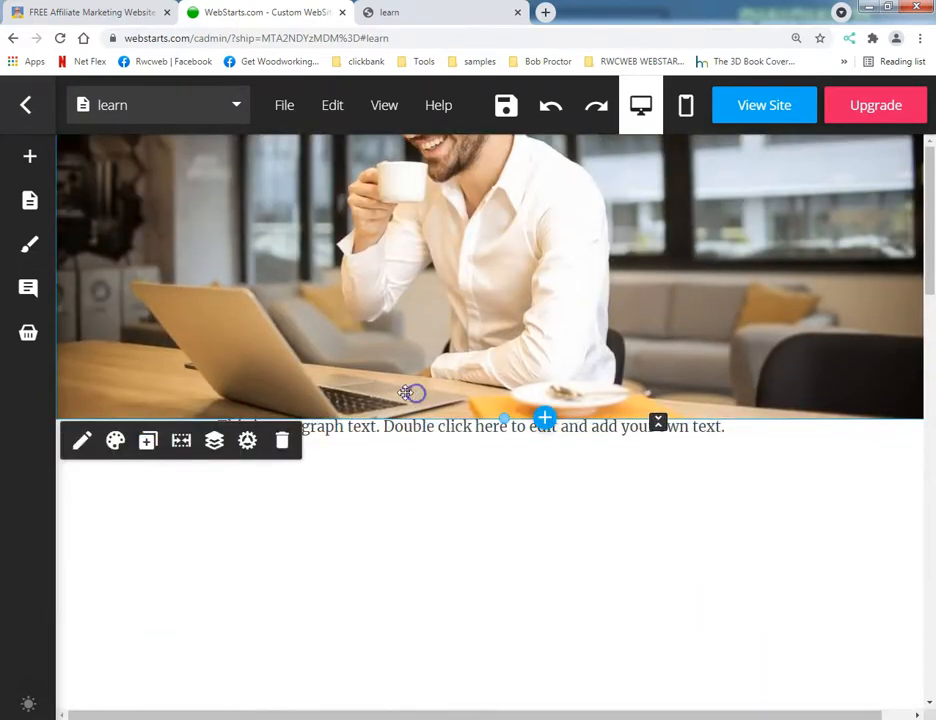
pyautogui.click(212, 446)
pyautogui.click(250, 541)
pyautogui.moveTo(434, 252); pyautogui.dragTo(454, 332)
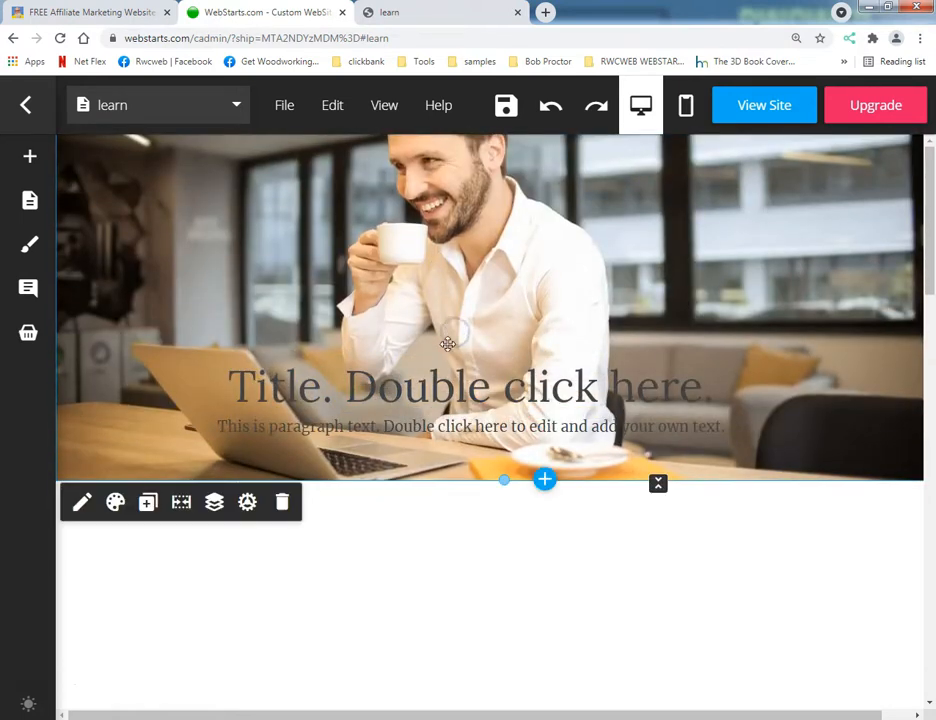
pyautogui.moveTo(469, 234)
pyautogui.mouseDown()
pyautogui.moveTo(478, 272)
pyautogui.moveTo(468, 236)
pyautogui.mouseUp()
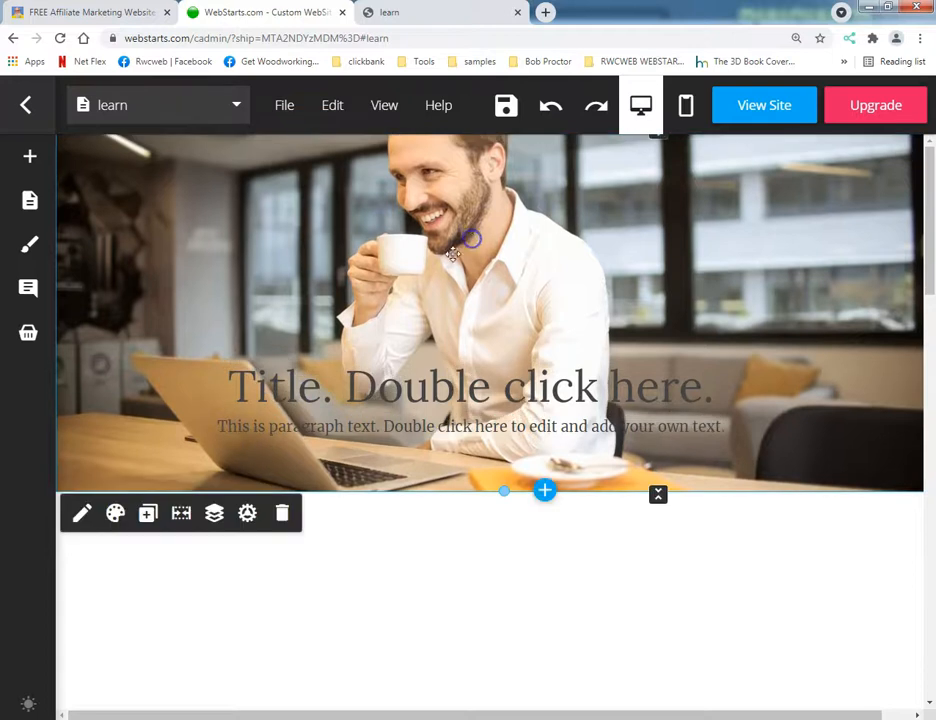
# Check the photo's Image Strip settings, close them, and contract the photo to fixed width.
pyautogui.click(248, 514)
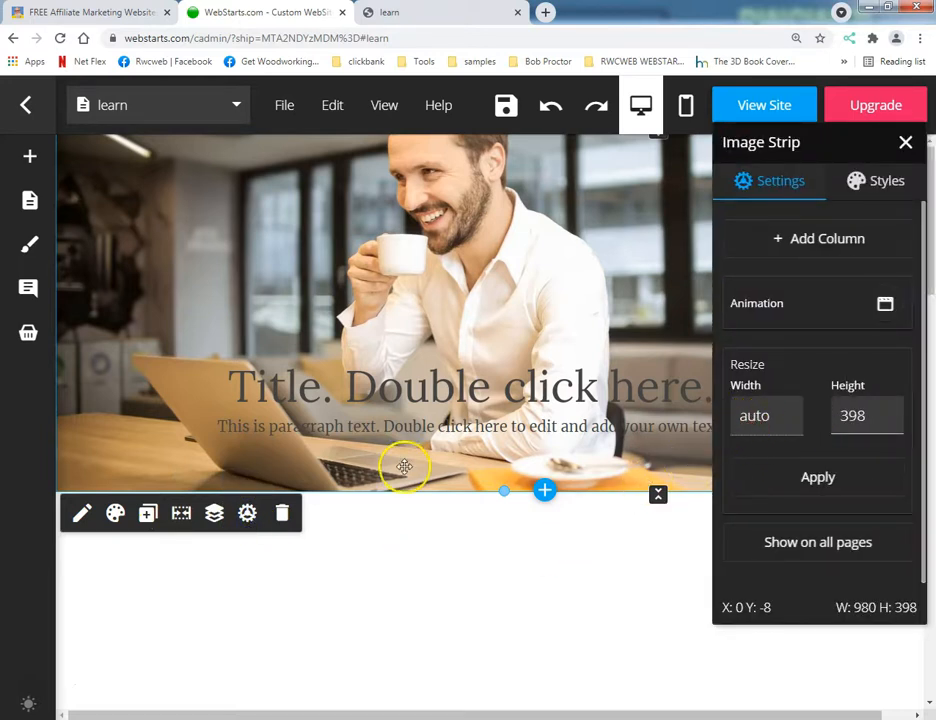
pyautogui.click(445, 547)
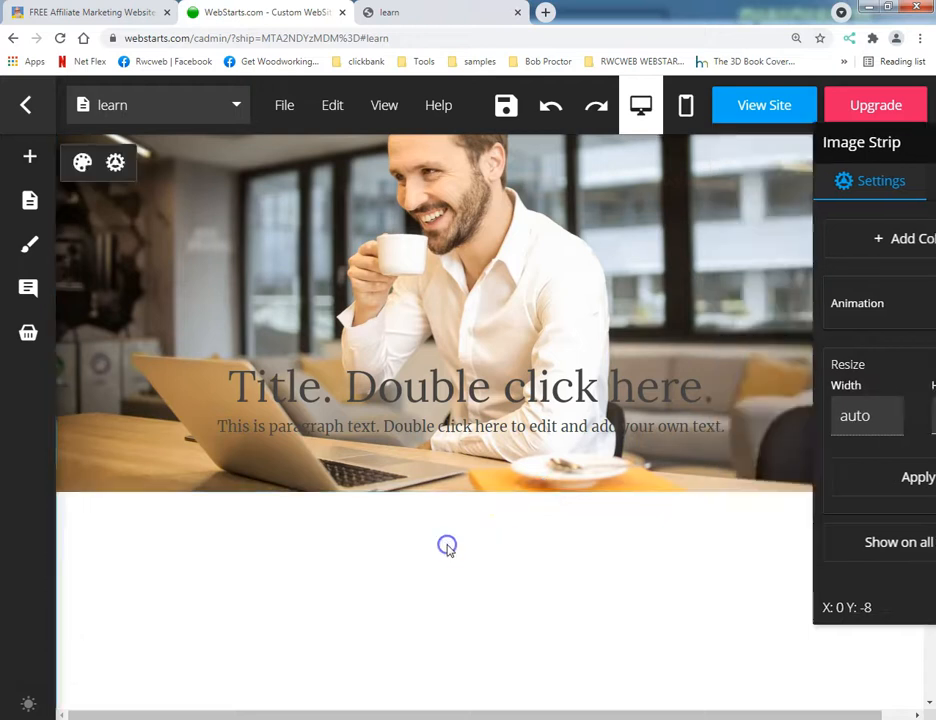
pyautogui.click(126, 427)
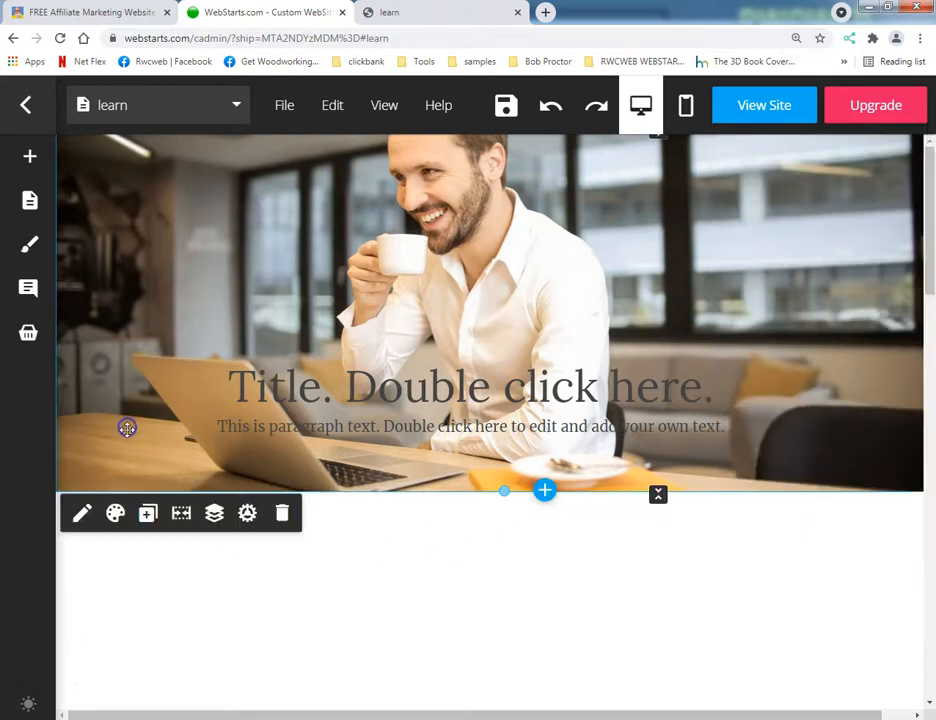
pyautogui.click(182, 518)
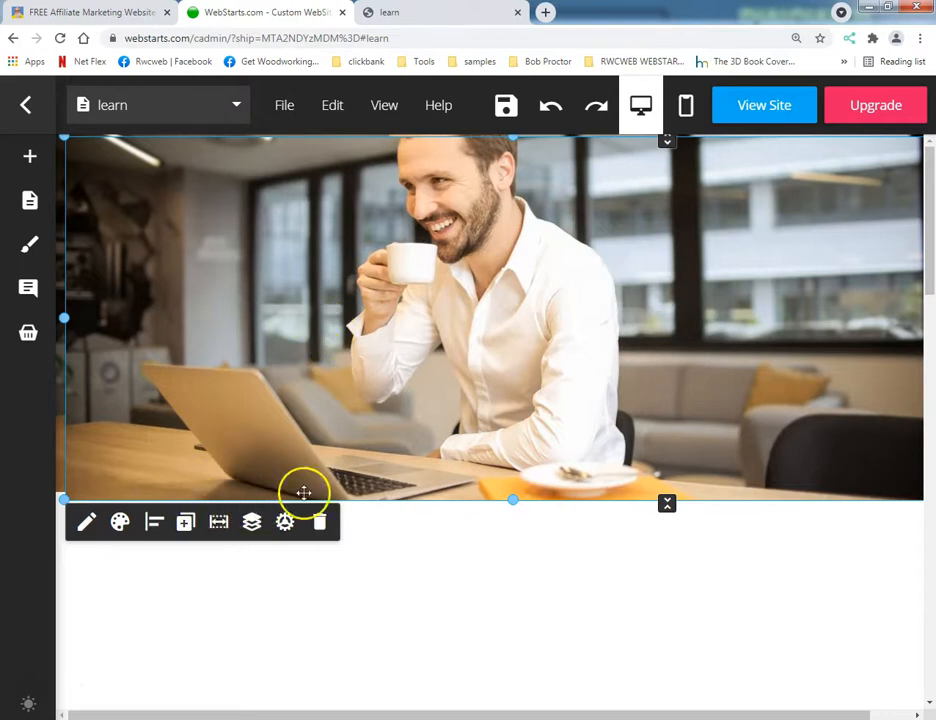
# Move the duplicate photo down, delete the extra copy, and expand the remaining photo to full width.
pyautogui.moveTo(549, 325); pyautogui.dragTo(532, 543)
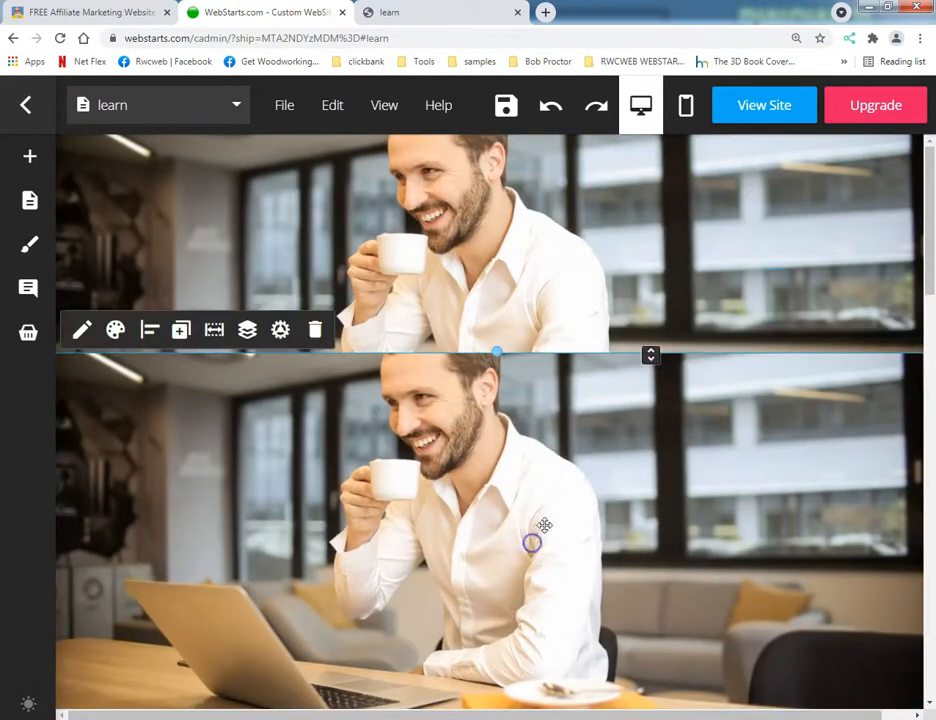
pyautogui.click(314, 329)
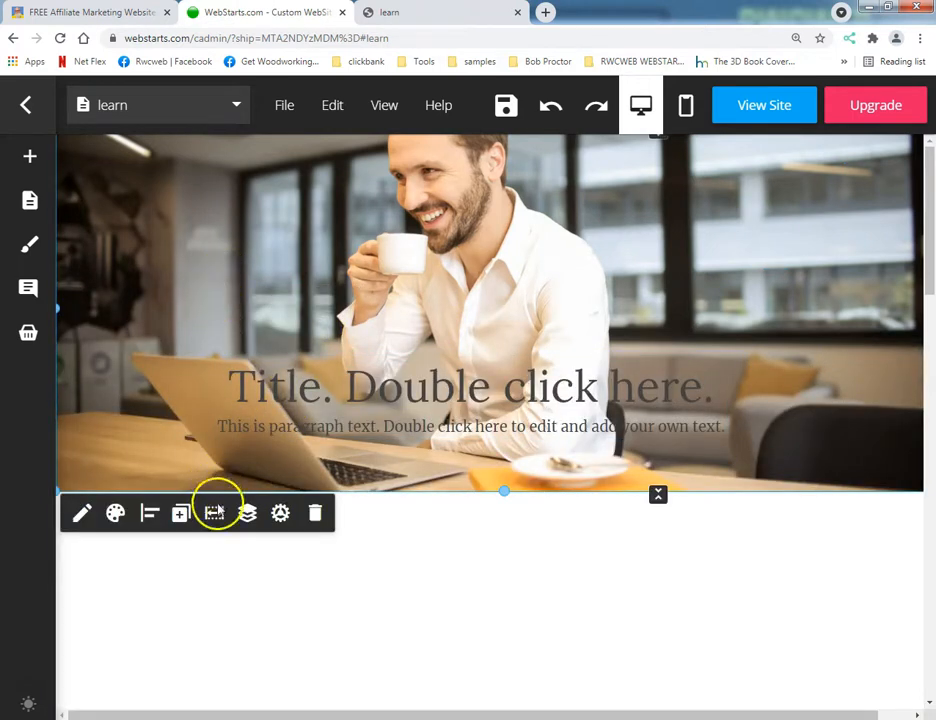
pyautogui.click(214, 515)
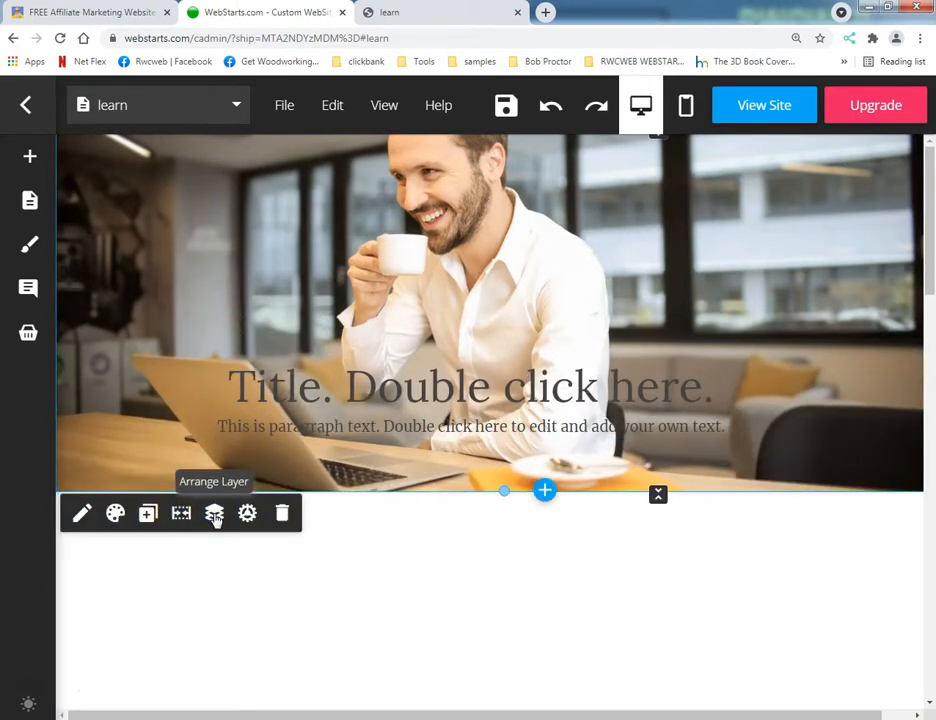
# Contract the photo to fixed width, narrow it within the page, and move the title text below it.
pyautogui.moveTo(84, 326); pyautogui.dragTo(125, 351)
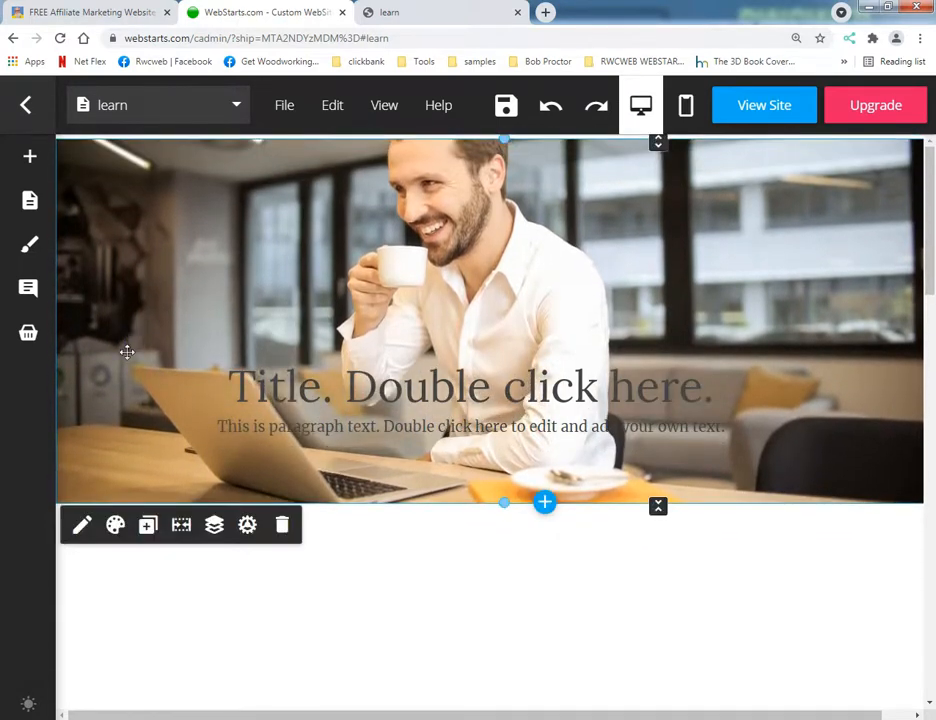
pyautogui.click(180, 527)
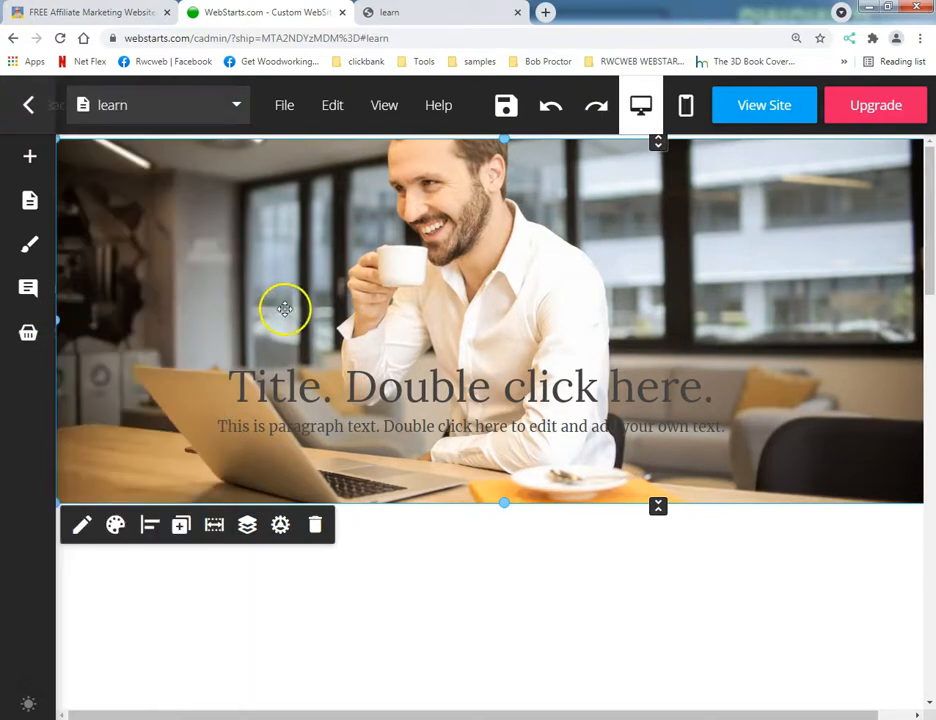
pyautogui.moveTo(316, 265); pyautogui.dragTo(398, 262)
pyautogui.click(209, 297)
pyautogui.moveTo(142, 322); pyautogui.dragTo(246, 282)
pyautogui.moveTo(307, 402); pyautogui.dragTo(320, 630)
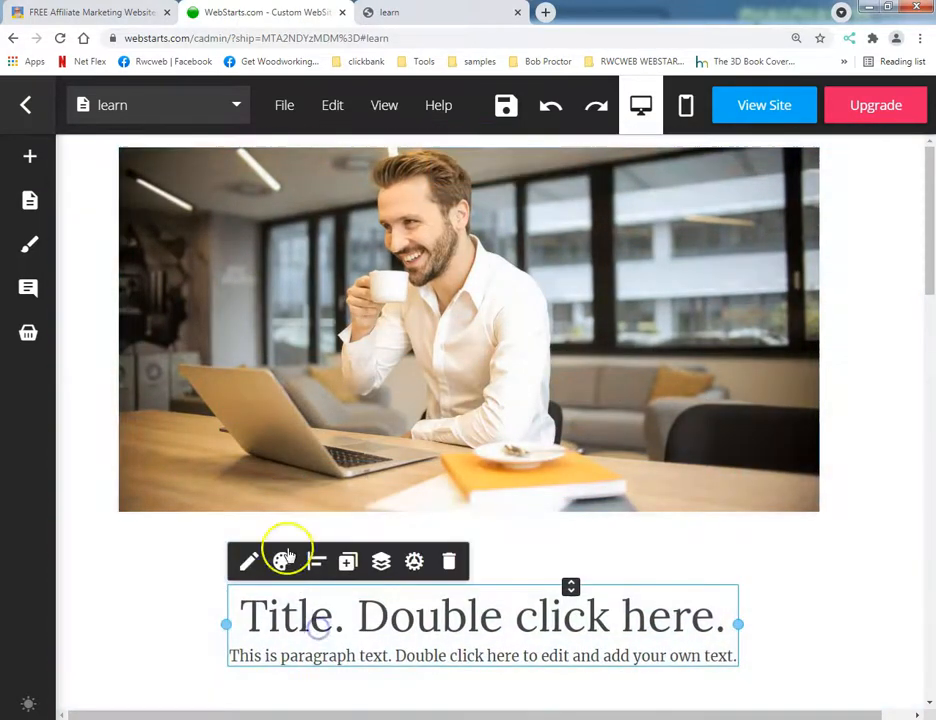
# Expand the photo to full width again and move it up against the page's upper edge.
pyautogui.click(277, 390)
pyautogui.click(266, 536)
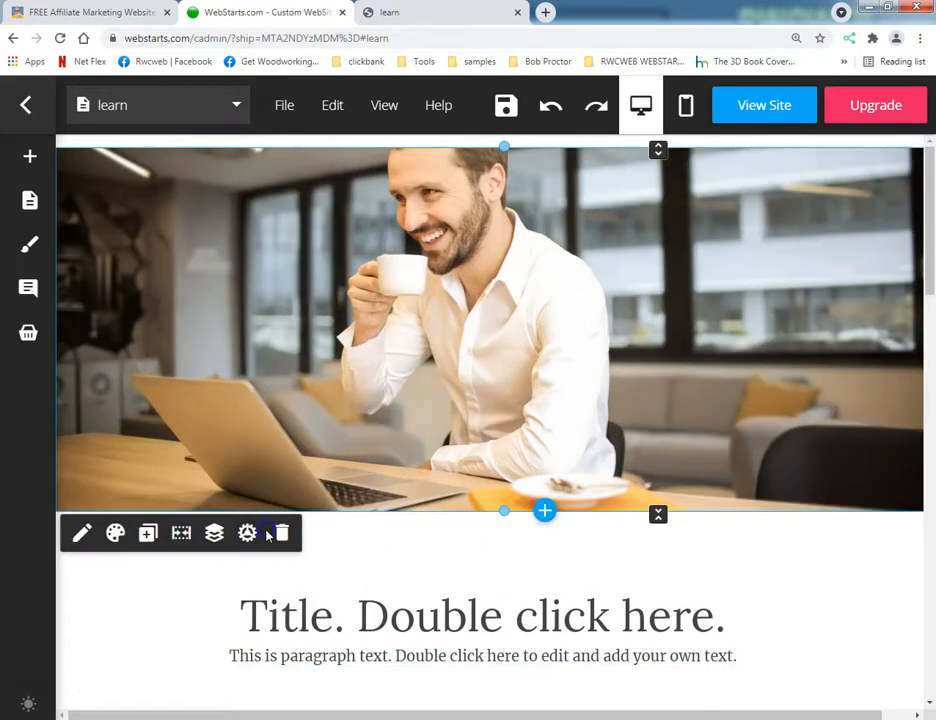
pyautogui.moveTo(409, 346); pyautogui.dragTo(409, 344)
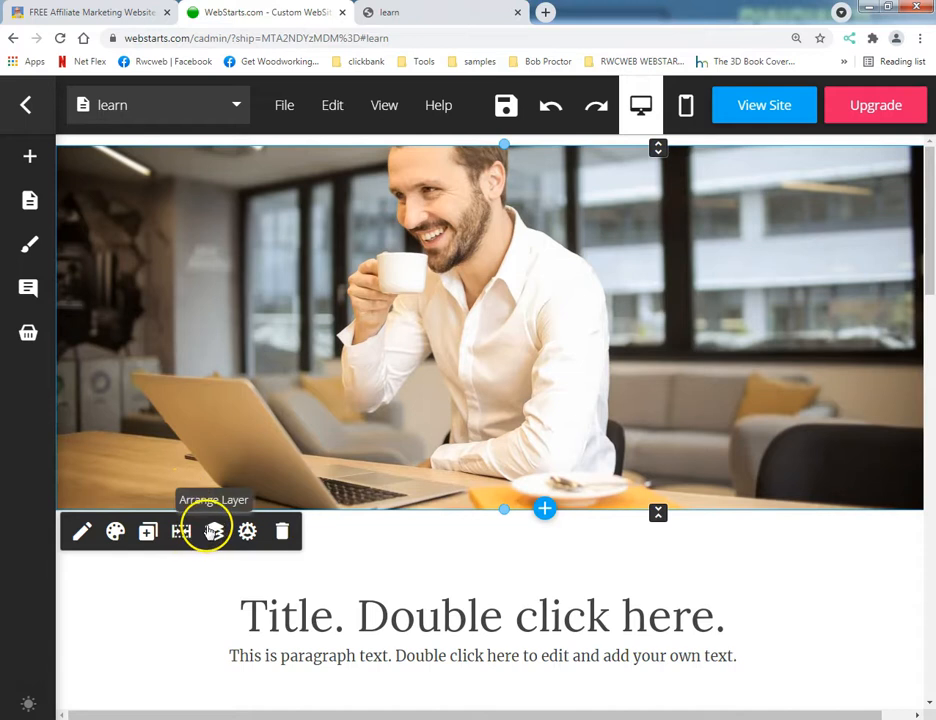
pyautogui.moveTo(296, 408); pyautogui.dragTo(301, 371)
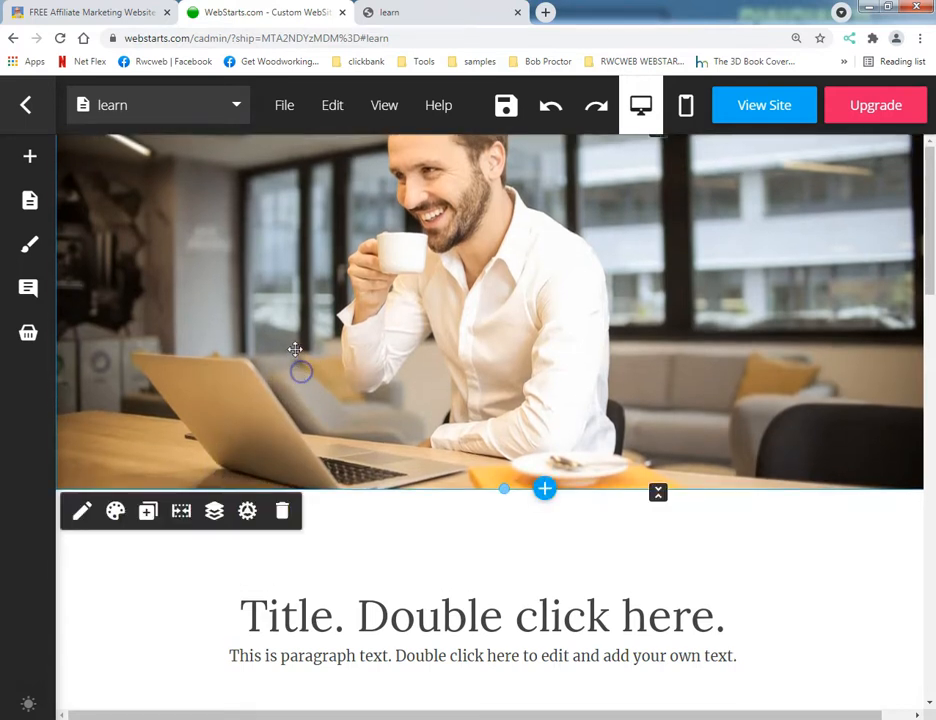
# Save the page, close the stale live page, and open the live site again.
pyautogui.click(505, 105)
pyautogui.click(439, 17)
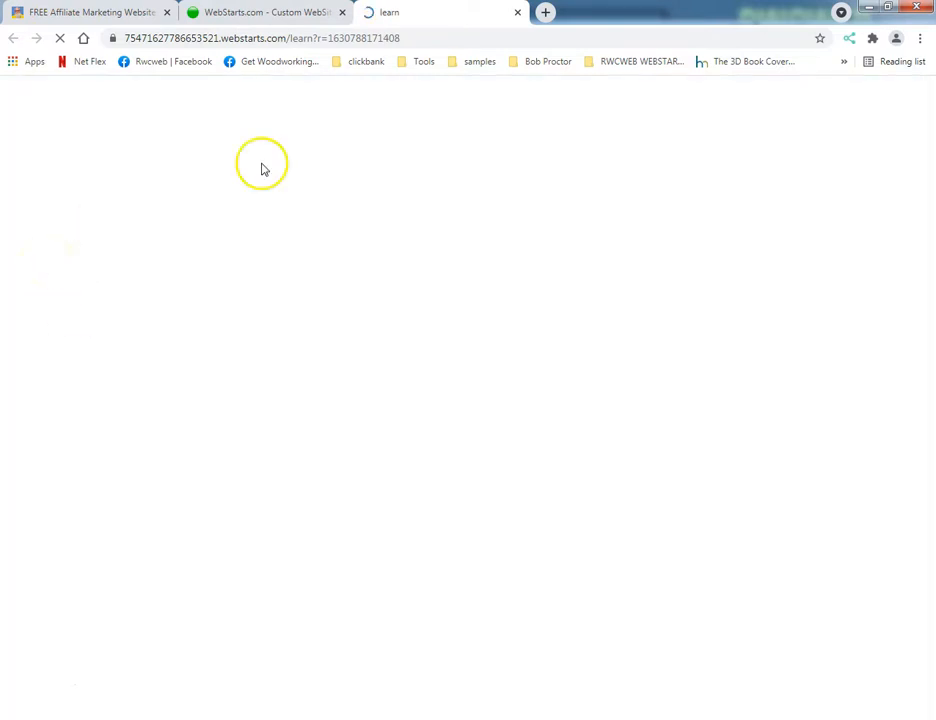
pyautogui.click(314, 38)
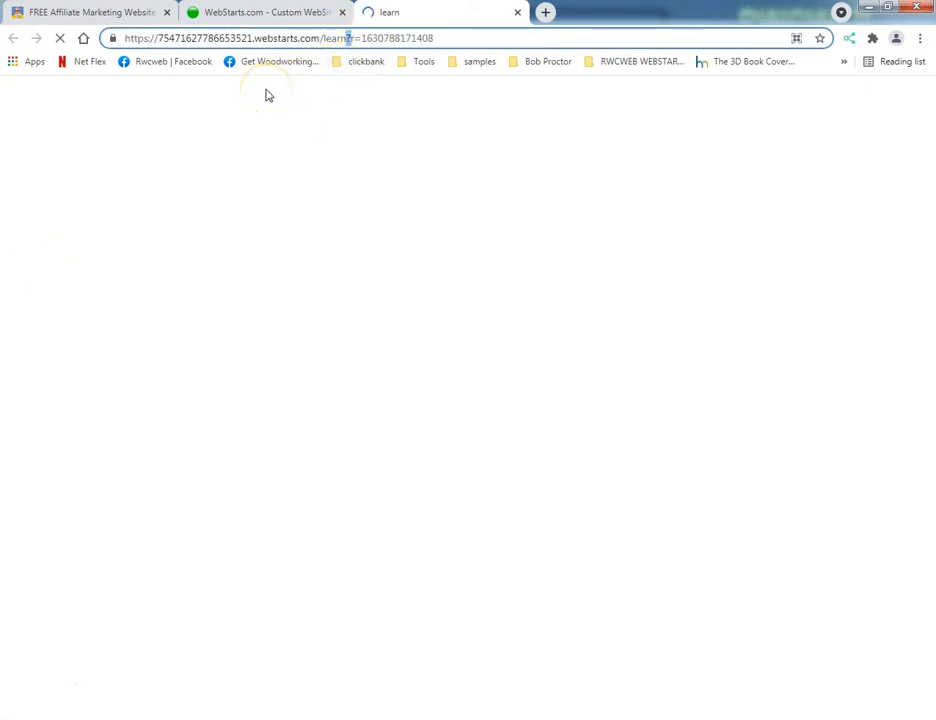
pyautogui.click(519, 12)
pyautogui.click(729, 108)
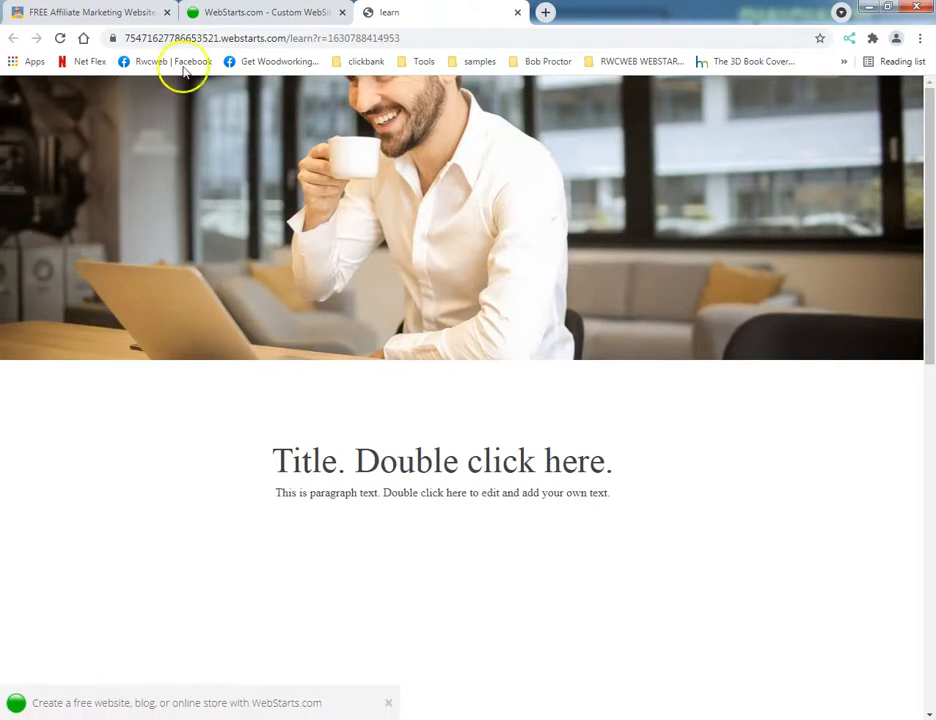
# Back in the editor, lower the photo to meet the title text and stretch its upper edge to the page top.
pyautogui.click(240, 20)
pyautogui.moveTo(341, 246); pyautogui.dragTo(336, 272)
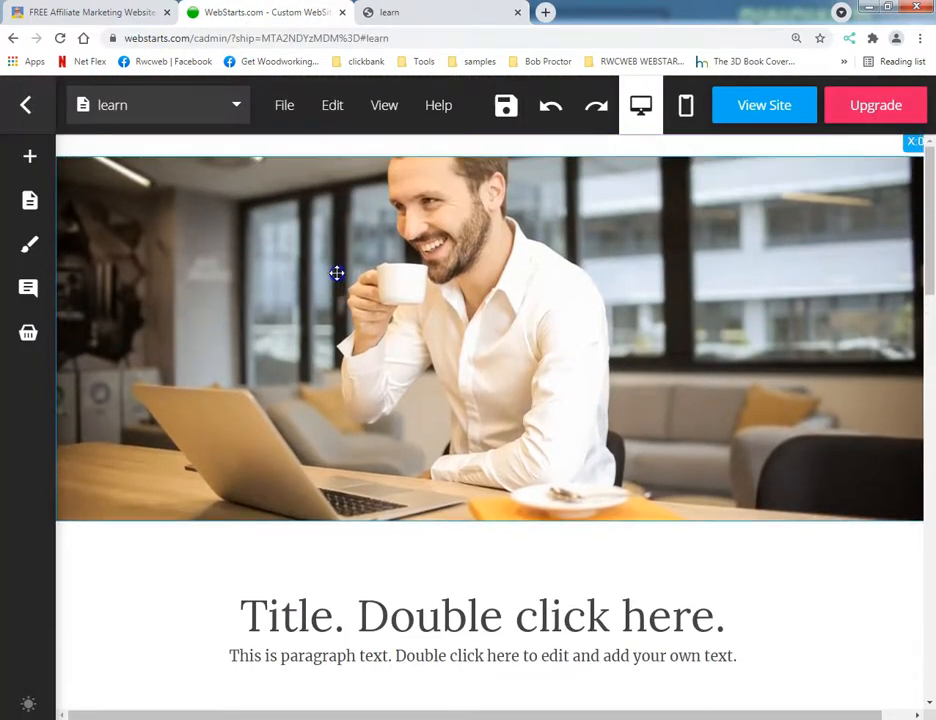
pyautogui.click(393, 206)
pyautogui.moveTo(482, 221); pyautogui.dragTo(470, 304)
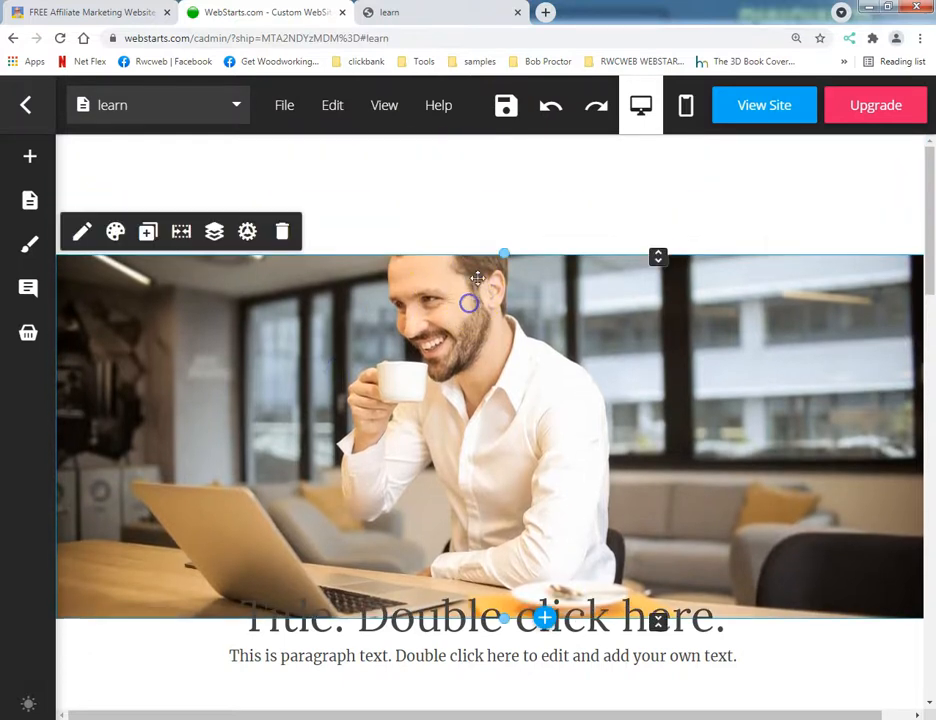
pyautogui.moveTo(504, 253); pyautogui.dragTo(504, 135)
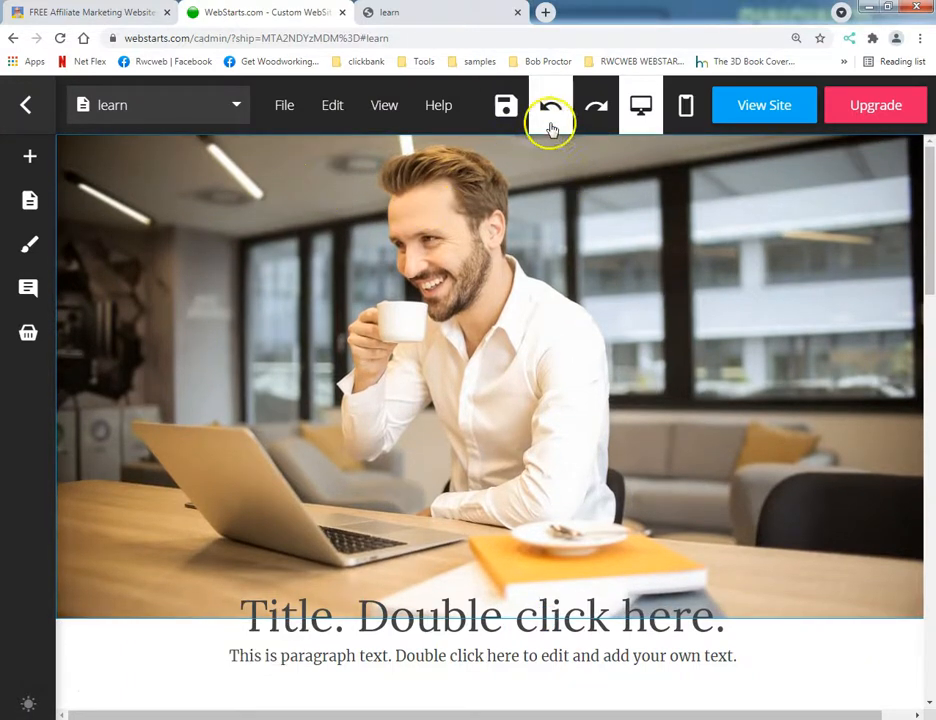
# Save the page with the taller photo and reload the live site.
pyautogui.click(505, 108)
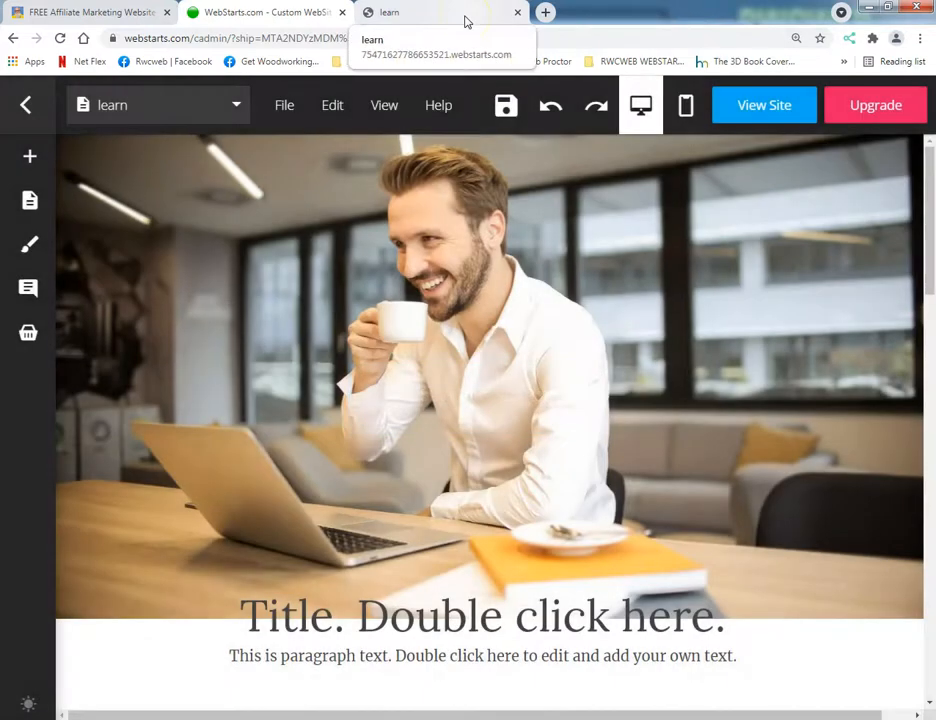
pyautogui.click(465, 21)
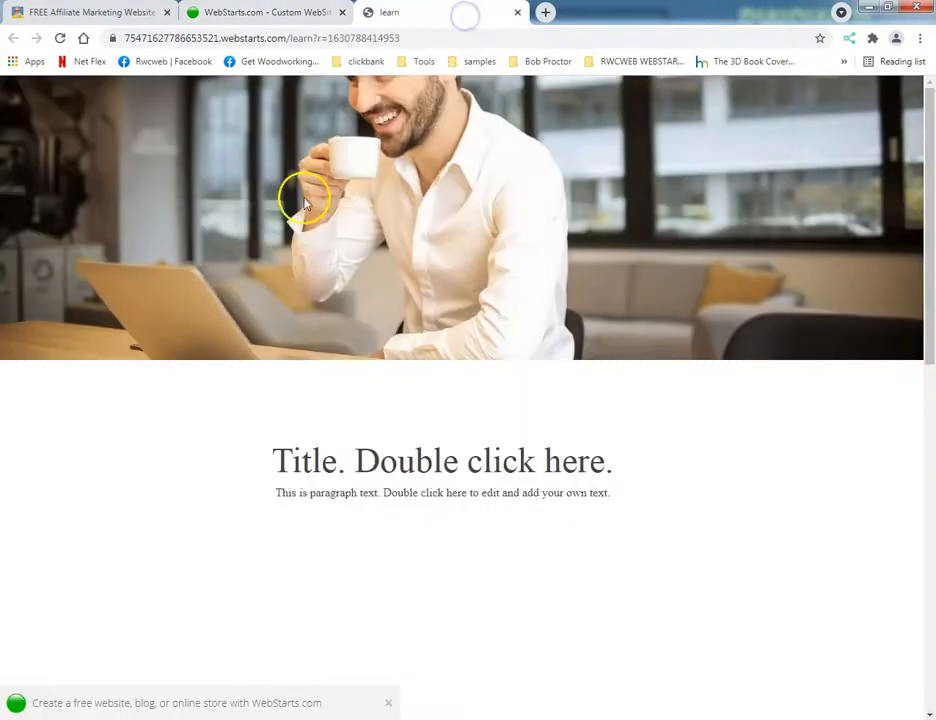
pyautogui.click(60, 38)
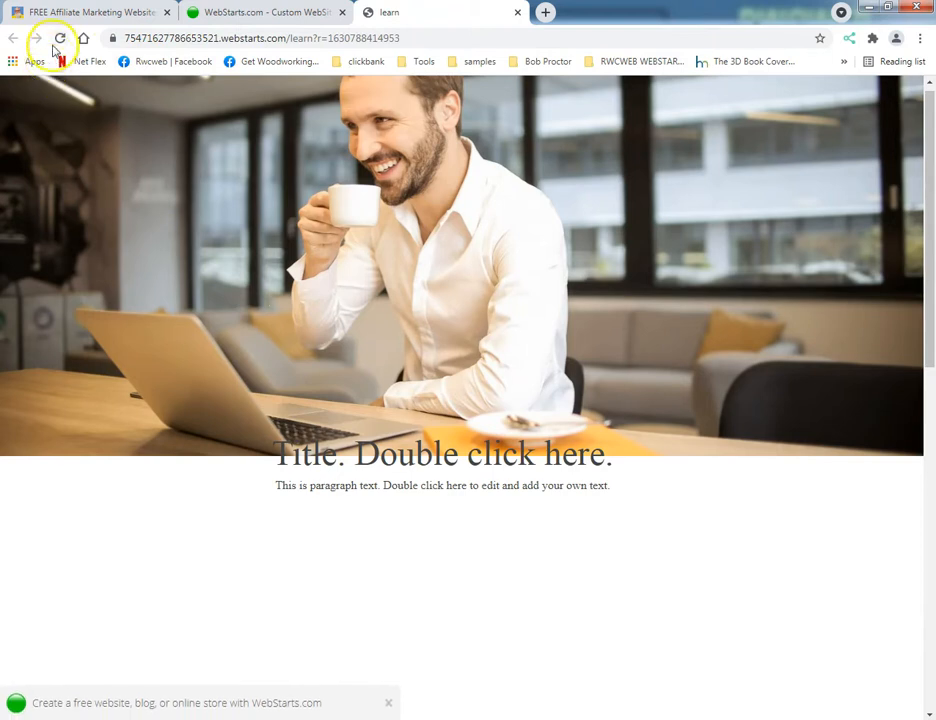
pyautogui.click(57, 39)
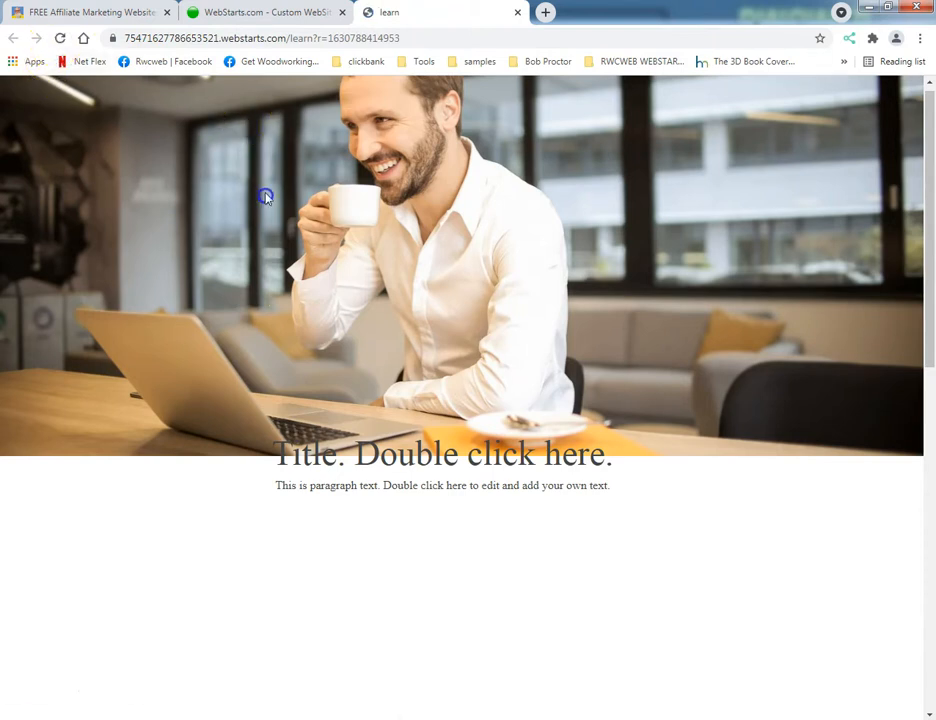
# Close the live page and reopen it from the editor to check how the photo displays.
pyautogui.click(253, 13)
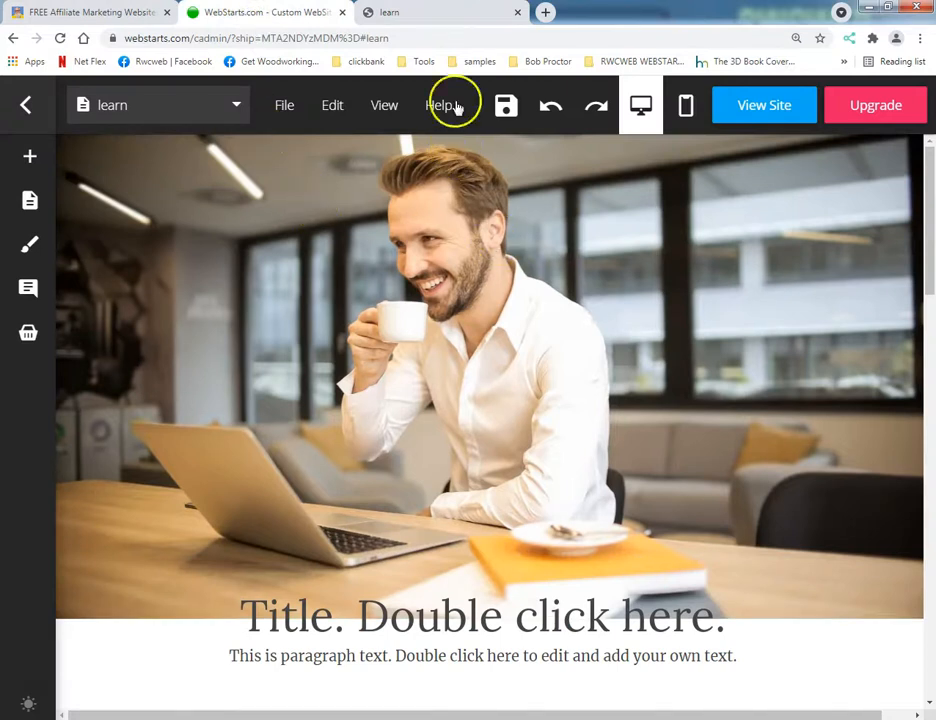
pyautogui.click(469, 10)
pyautogui.click(519, 12)
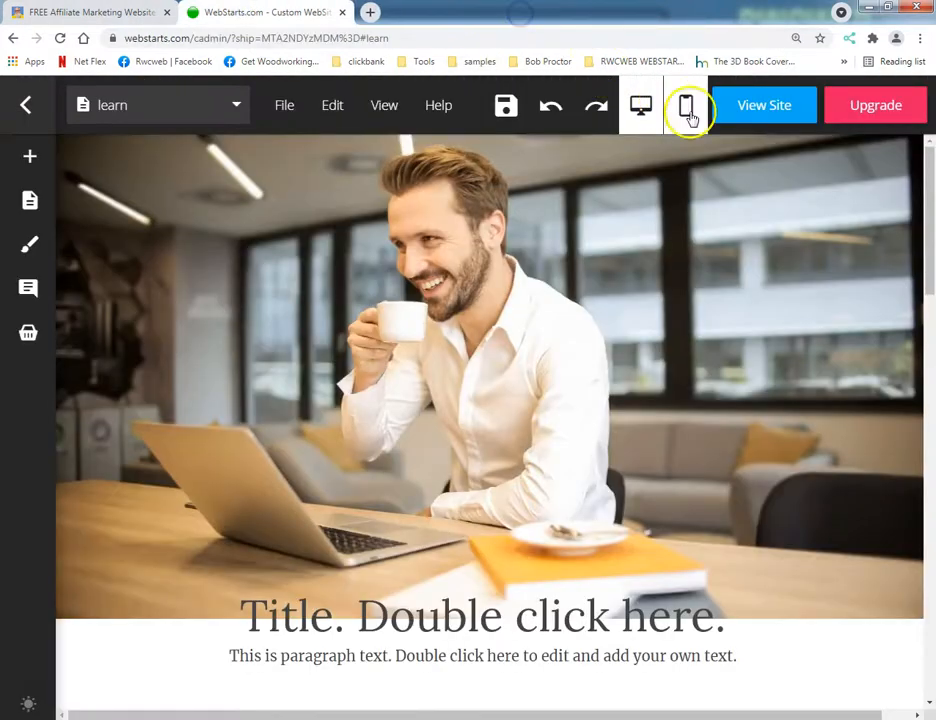
pyautogui.click(748, 104)
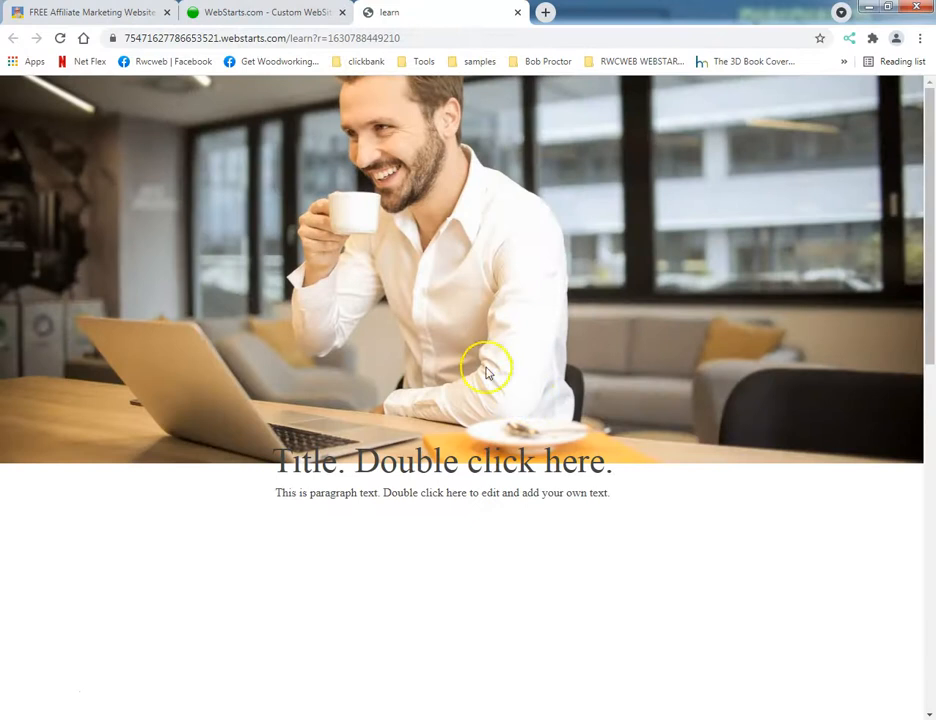
pyautogui.click(86, 40)
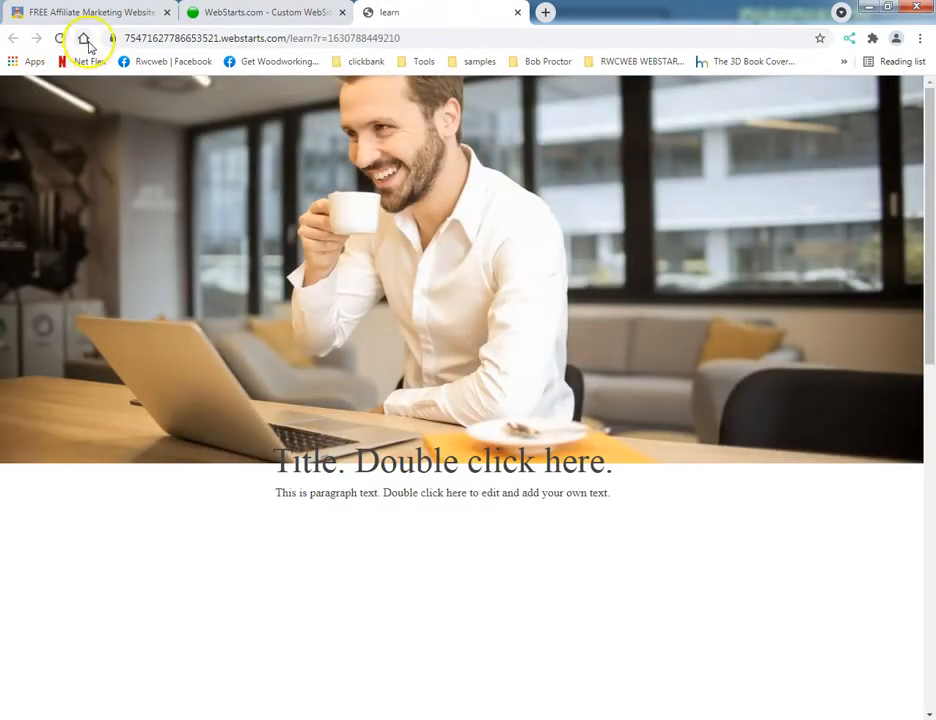
# Return to the editor, shift the photo down, look over the view options, and move the photo back to the page top.
pyautogui.click(298, 14)
pyautogui.moveTo(424, 232); pyautogui.dragTo(424, 262)
pyautogui.click(381, 110)
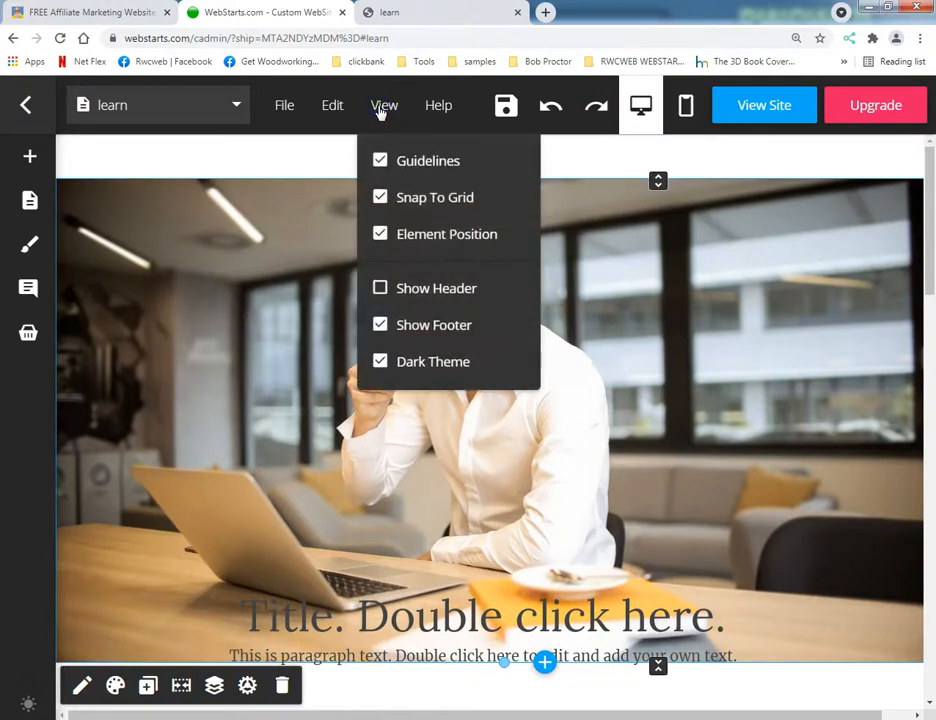
pyautogui.moveTo(305, 204); pyautogui.dragTo(305, 202)
pyautogui.moveTo(323, 147); pyautogui.dragTo(353, 215)
pyautogui.moveTo(207, 607)
pyautogui.mouseDown()
pyautogui.moveTo(236, 581)
pyautogui.moveTo(253, 476)
pyautogui.moveTo(247, 426)
pyautogui.moveTo(248, 436)
pyautogui.mouseUp()
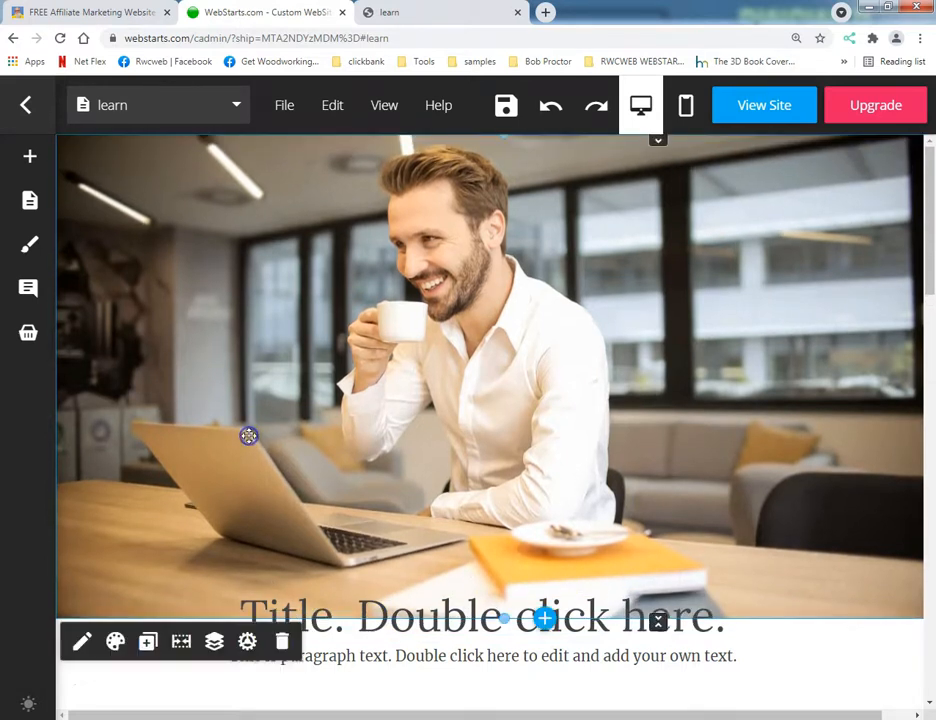
# Move the title text up over the middle of the photo and save the page.
pyautogui.moveTo(366, 660); pyautogui.dragTo(455, 399)
pyautogui.click(383, 347)
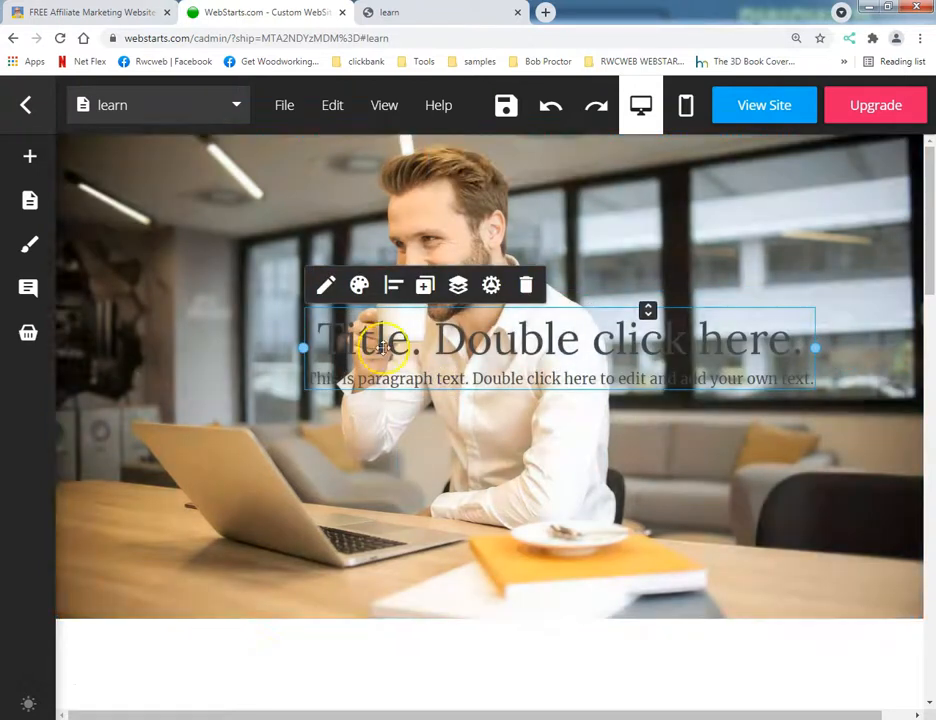
pyautogui.click(495, 118)
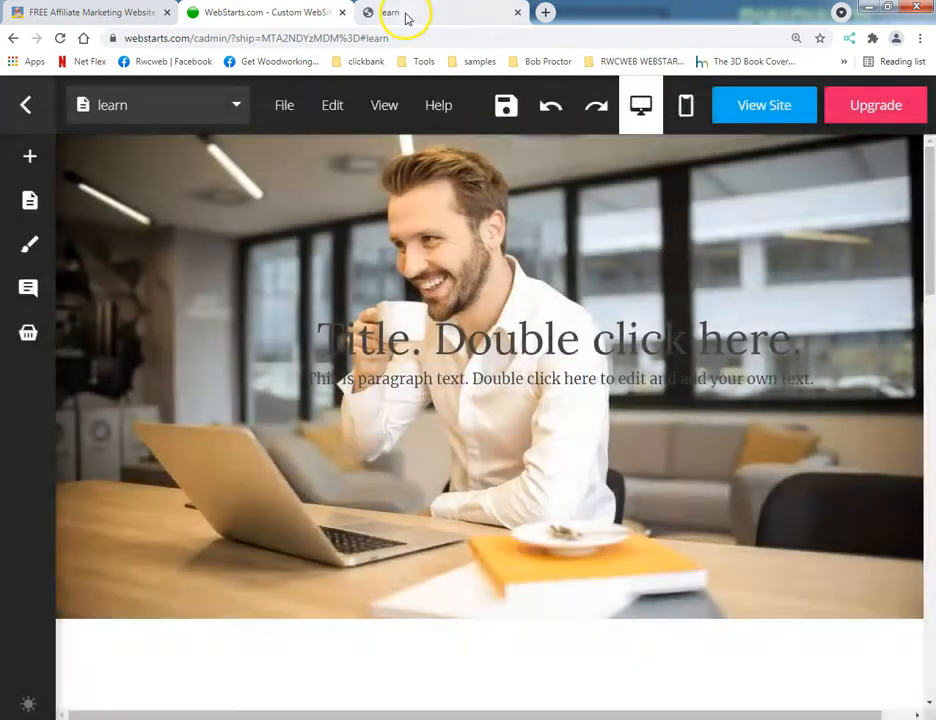
# Reload the live learn page and check where the title text sits over the photo.
pyautogui.click(405, 13)
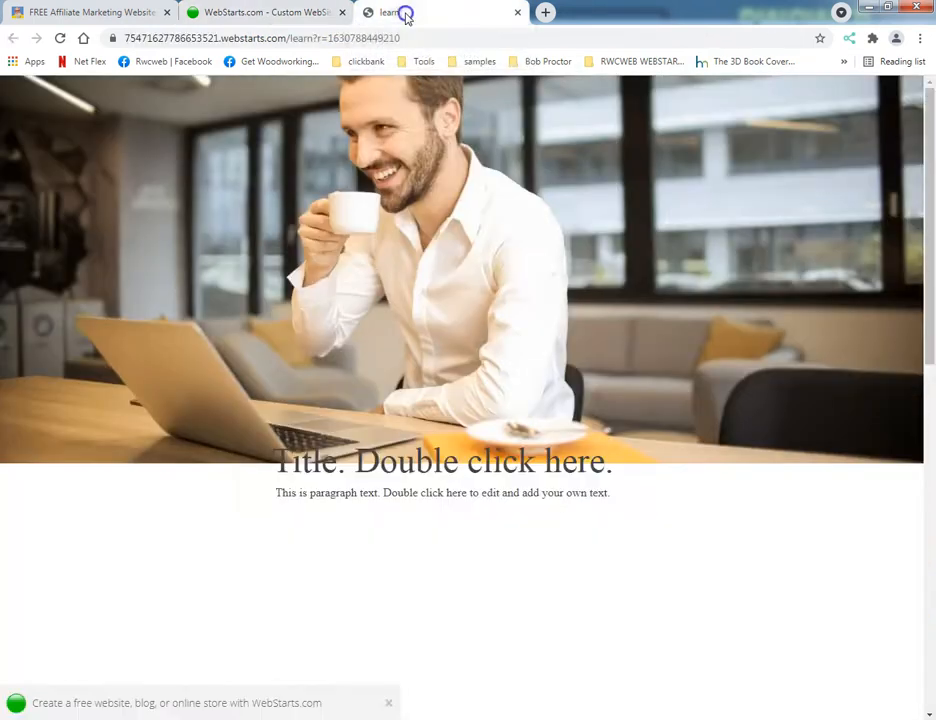
pyautogui.click(61, 38)
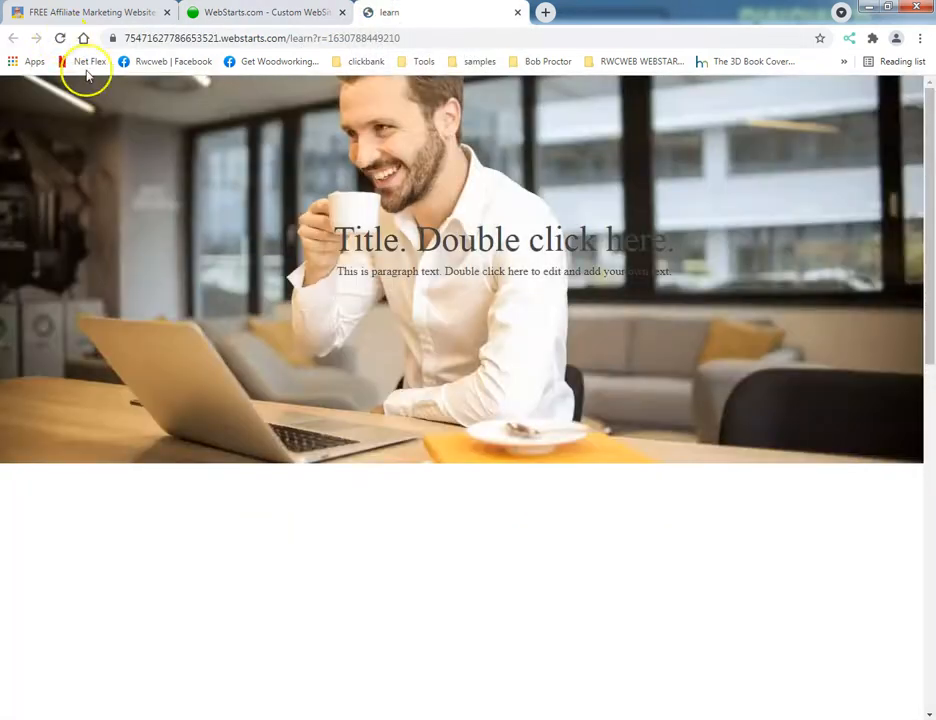
pyautogui.scroll(-5, 263, 226)
pyautogui.scroll(5, 272, 226)
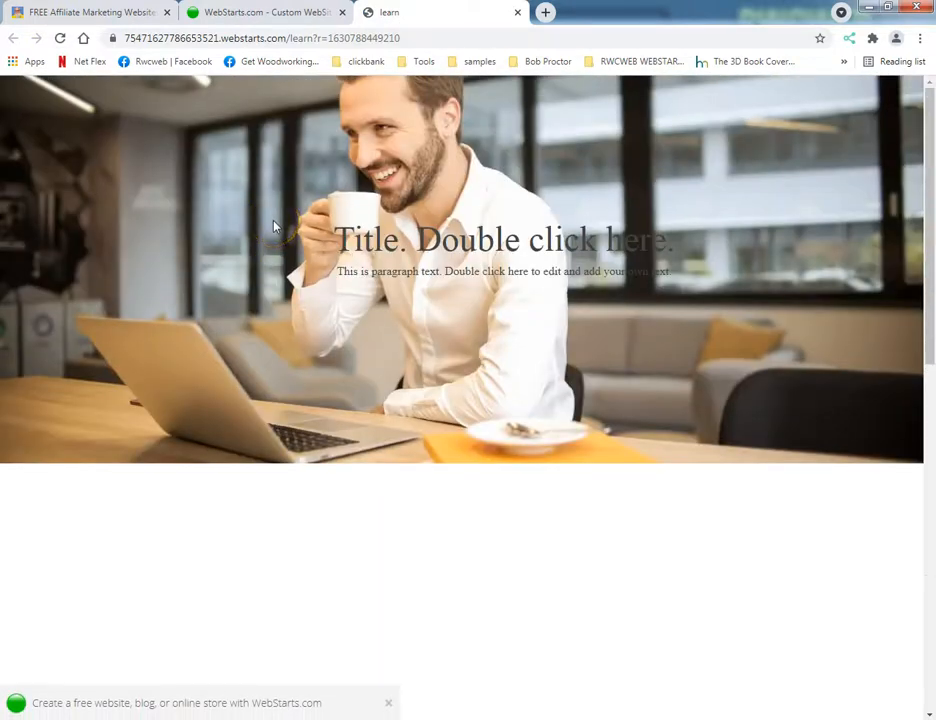
pyautogui.press('F12')
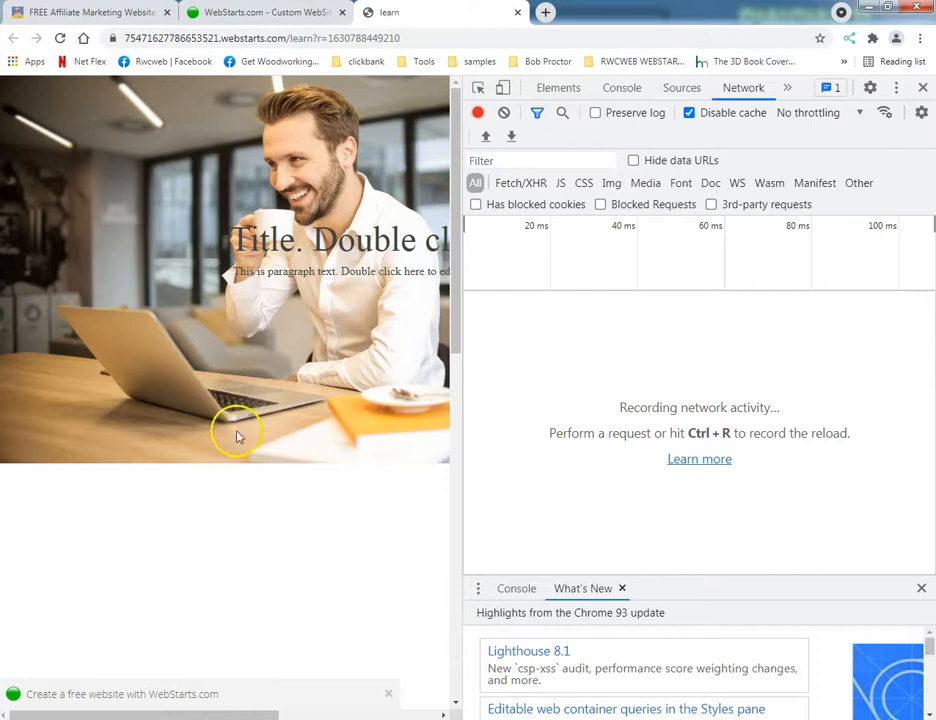
pyautogui.click(923, 87)
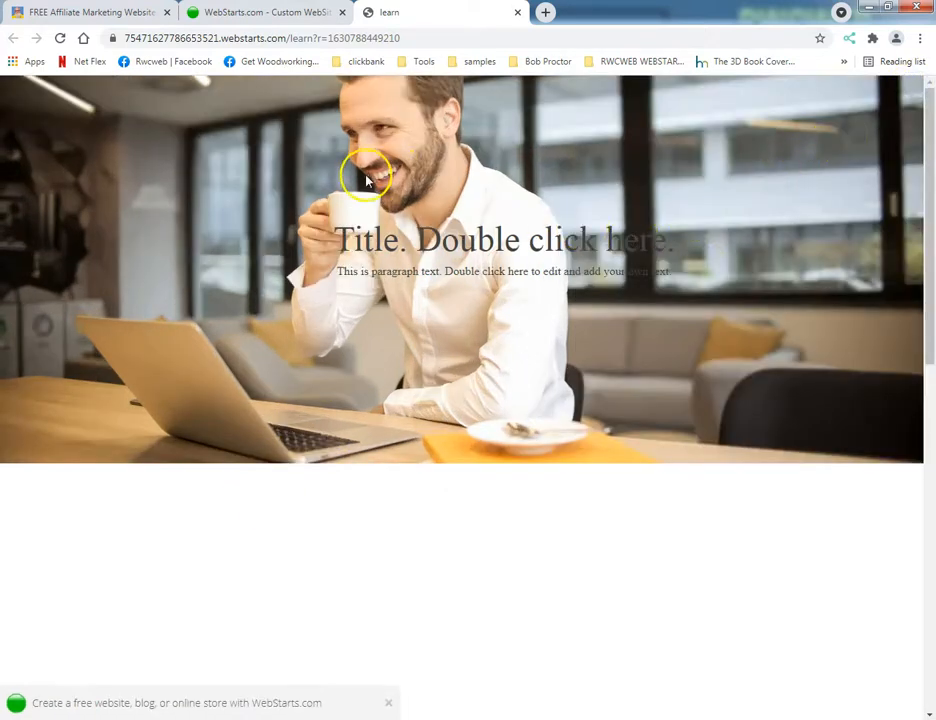
# Compare the live page's layout at 80% and 125% browser zoom.
pyautogui.hotkey('ctrl', '-')
pyautogui.hotkey('ctrl', '-')
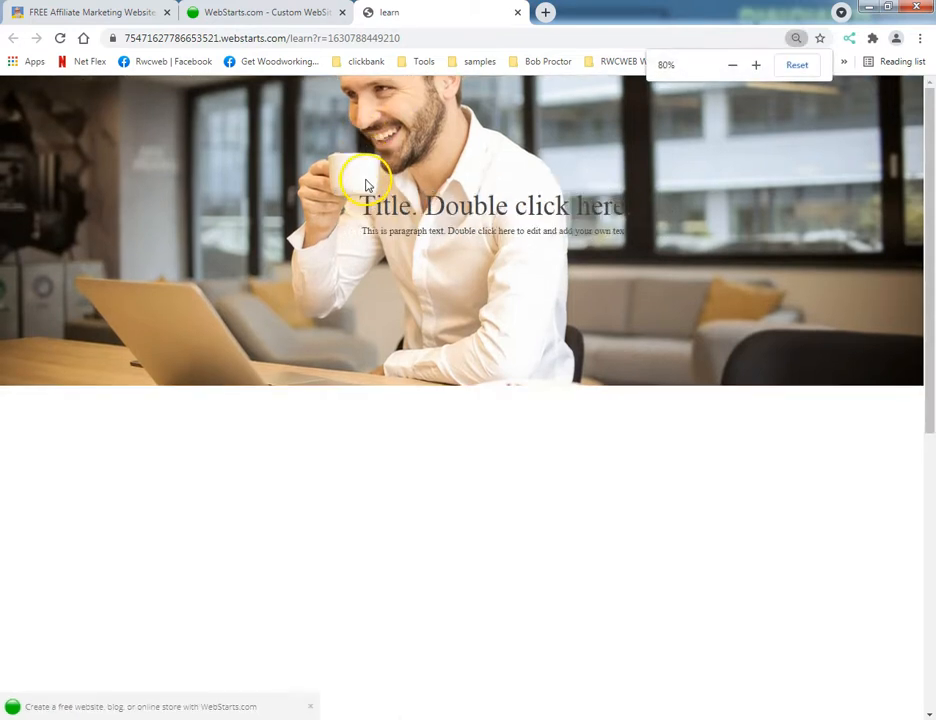
pyautogui.hotkey('ctrl', '+')
pyautogui.hotkey('ctrl', '+')
pyautogui.hotkey('ctrl', '+')
pyautogui.hotkey('ctrl', '+')
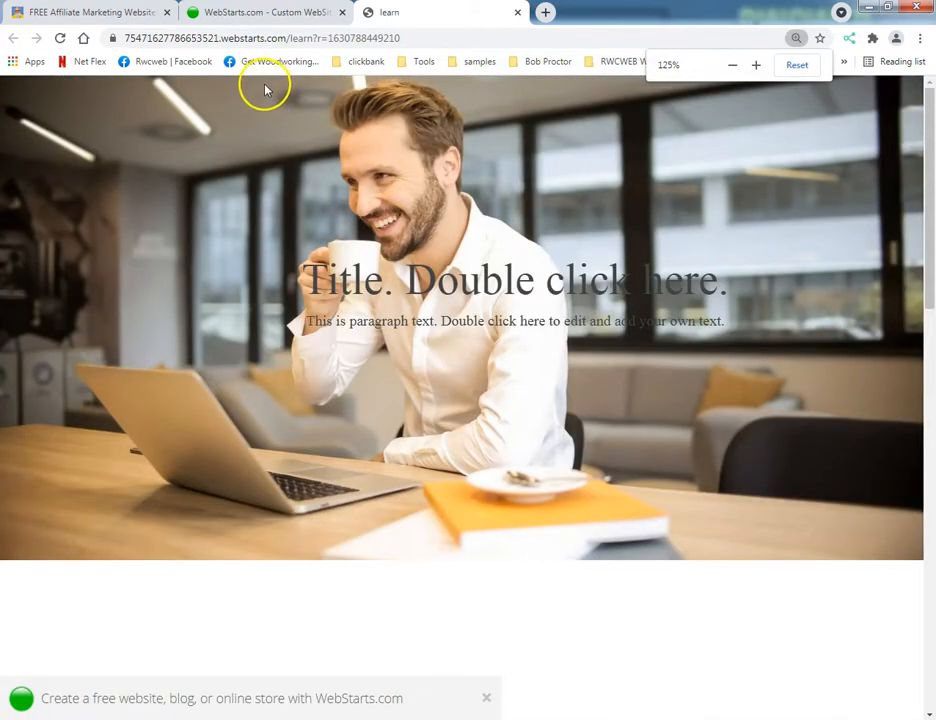
pyautogui.scroll(-2, 481, 236)
pyautogui.scroll(2, 502, 244)
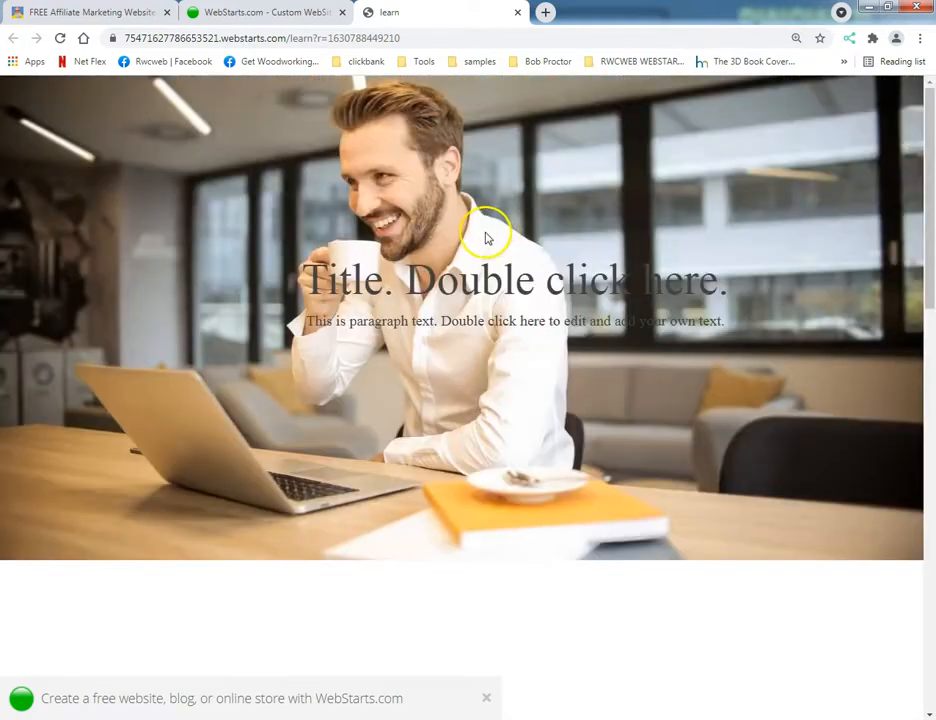
# Return to the website editor and make the title text box's text white and bold.
pyautogui.click(195, 12)
pyautogui.click(433, 328)
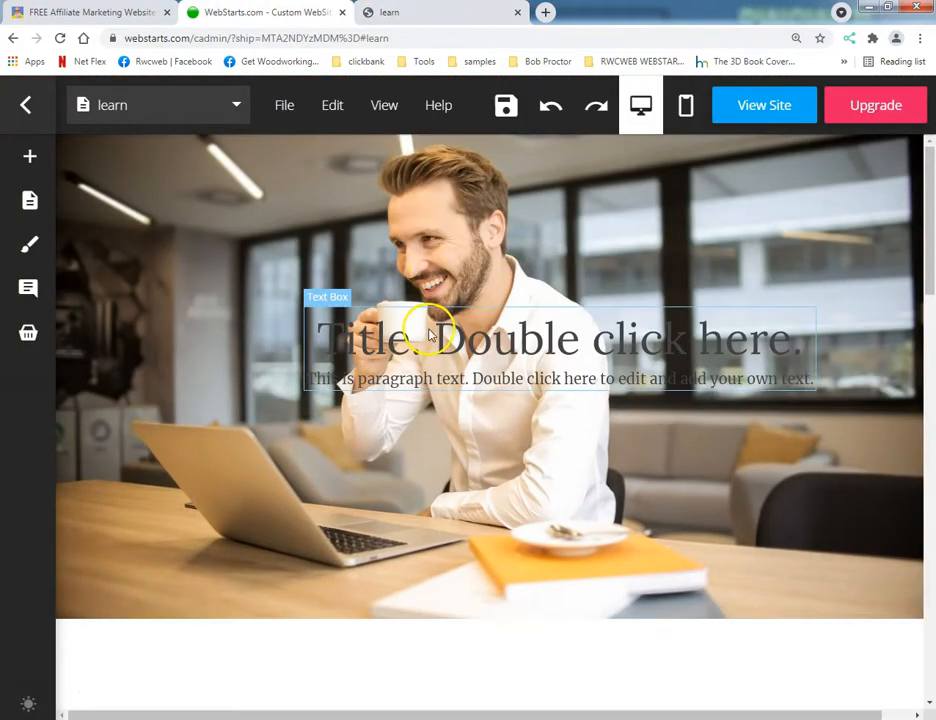
pyautogui.click(359, 286)
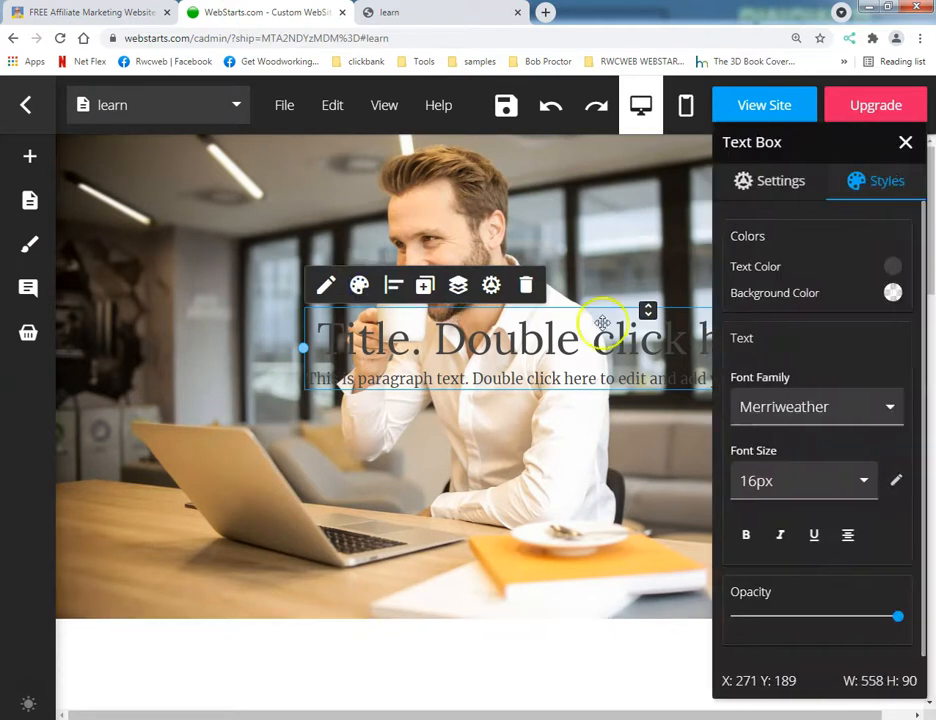
pyautogui.click(892, 270)
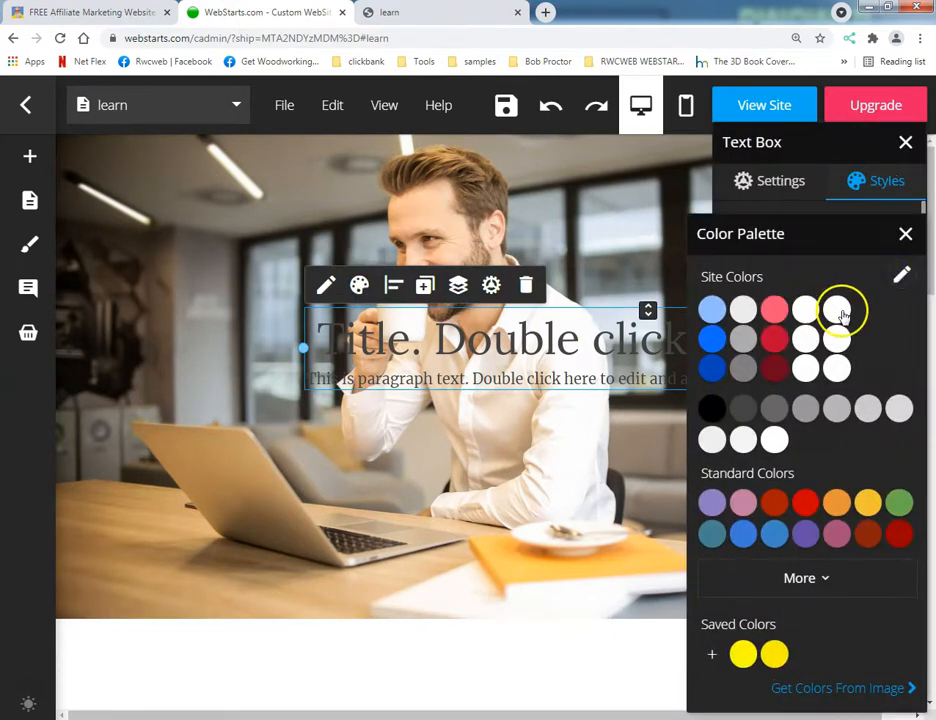
pyautogui.click(774, 440)
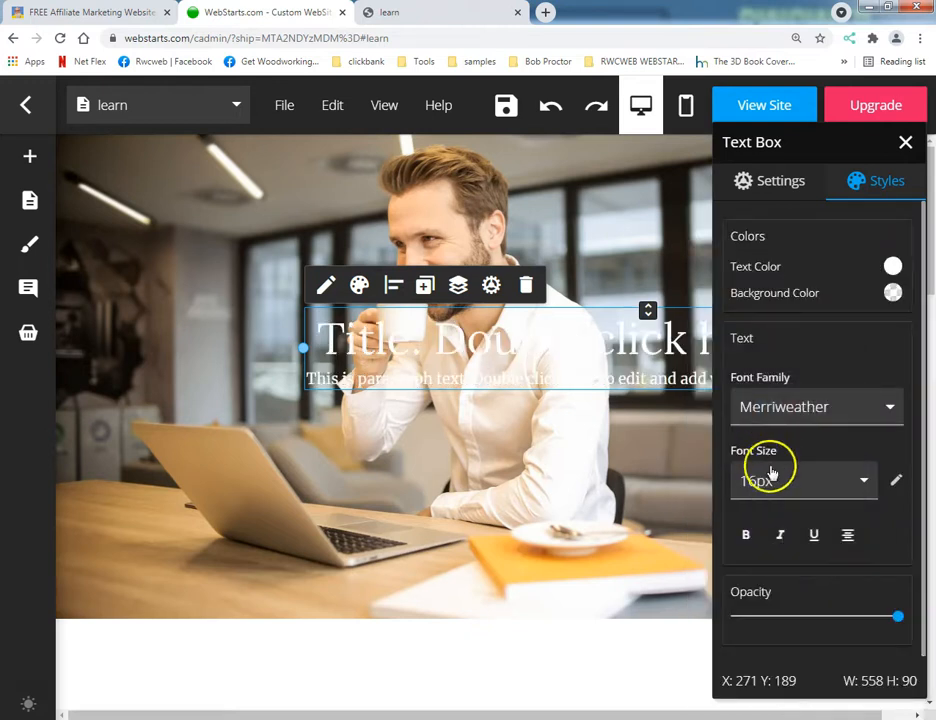
pyautogui.click(750, 535)
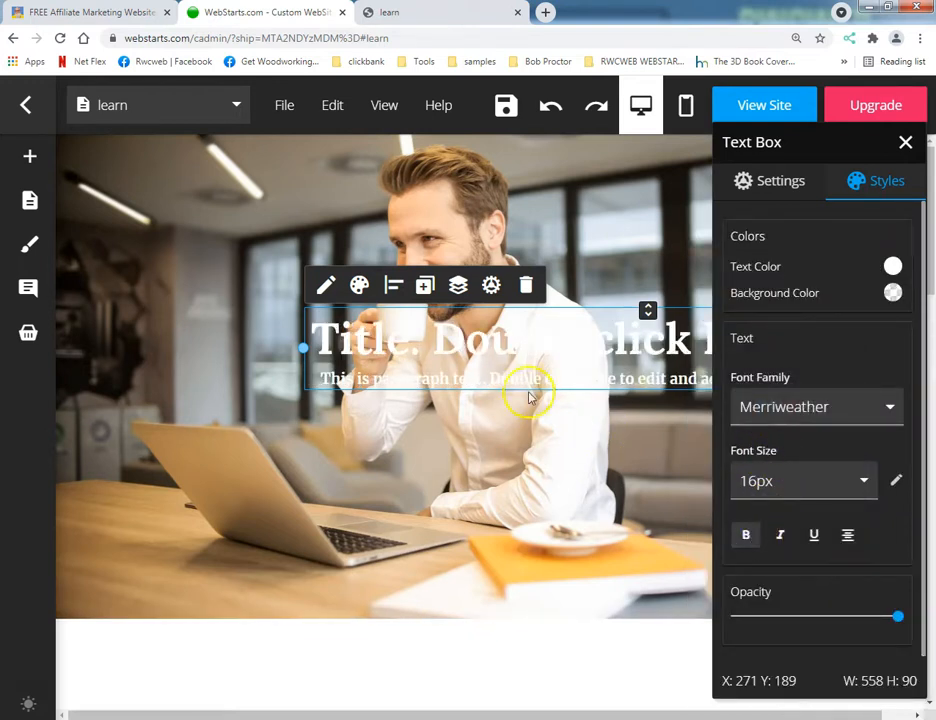
# Try the title text box in other spots on the photo and settle it over the photo's lower right.
pyautogui.moveTo(457, 355); pyautogui.dragTo(231, 245)
pyautogui.scroll(-3, 391, 430)
pyautogui.scroll(3, 413, 468)
pyautogui.click(491, 647)
pyautogui.moveTo(359, 272); pyautogui.dragTo(622, 487)
pyautogui.moveTo(22, 253)
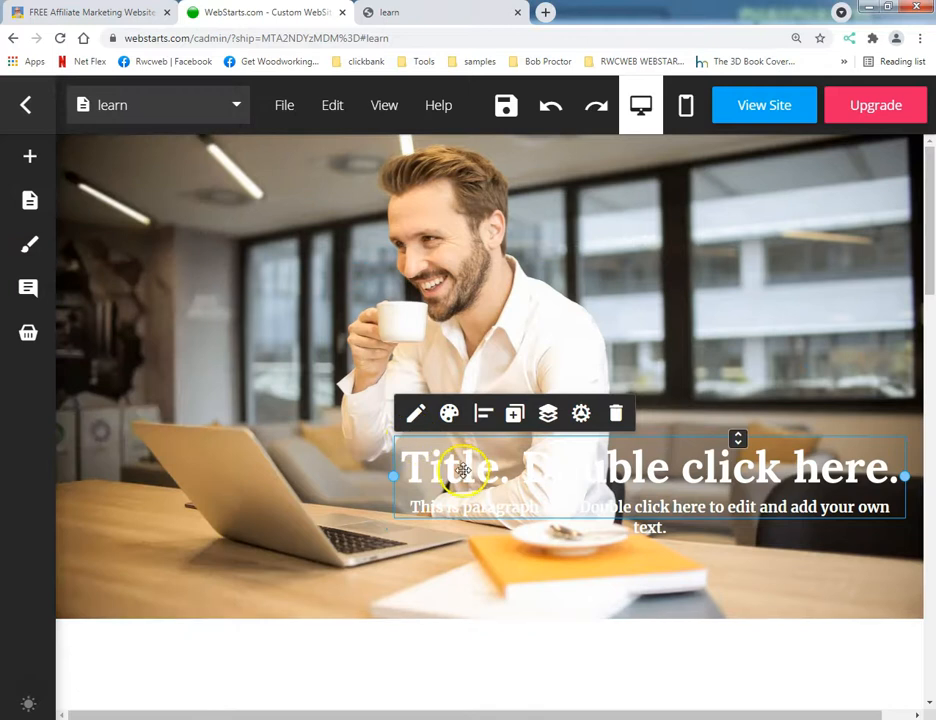
# Try the red site colour on the title text box and set its text colour back to white.
pyautogui.click(449, 414)
pyautogui.click(894, 265)
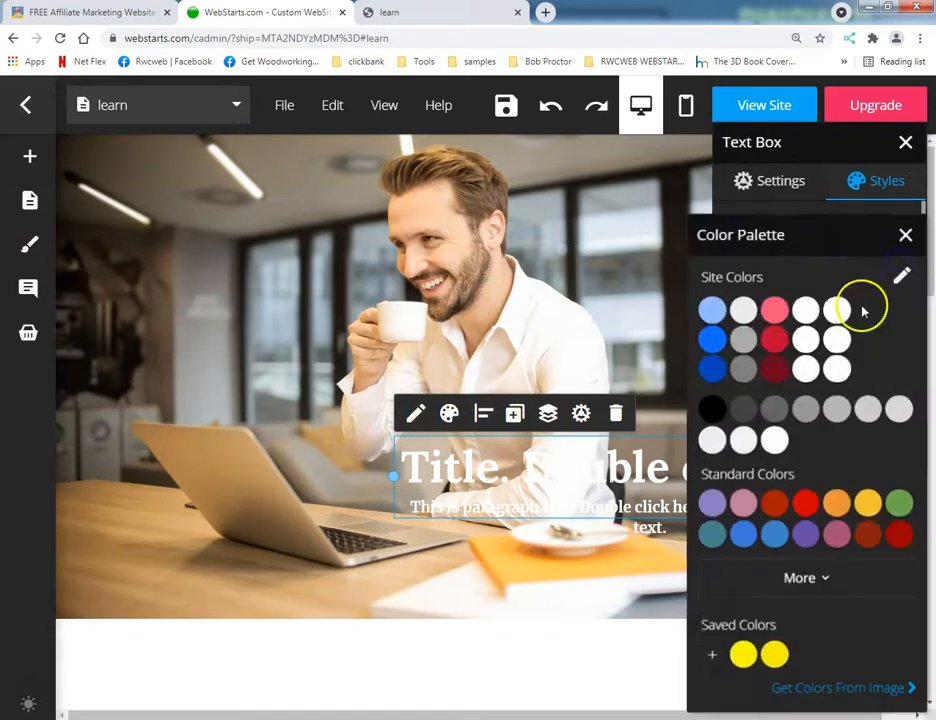
pyautogui.click(775, 340)
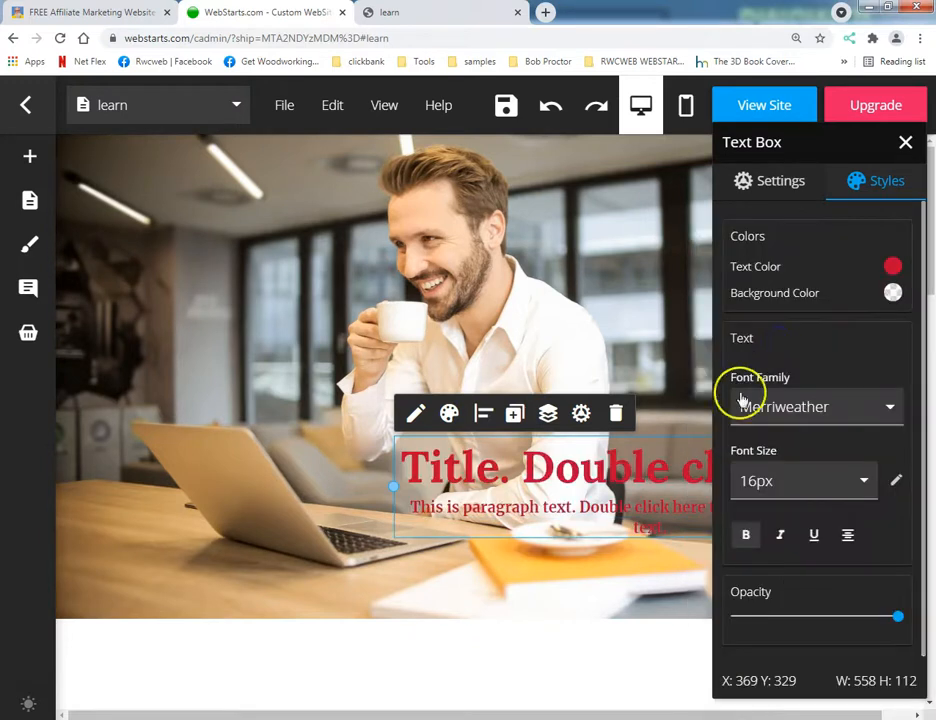
pyautogui.click(906, 144)
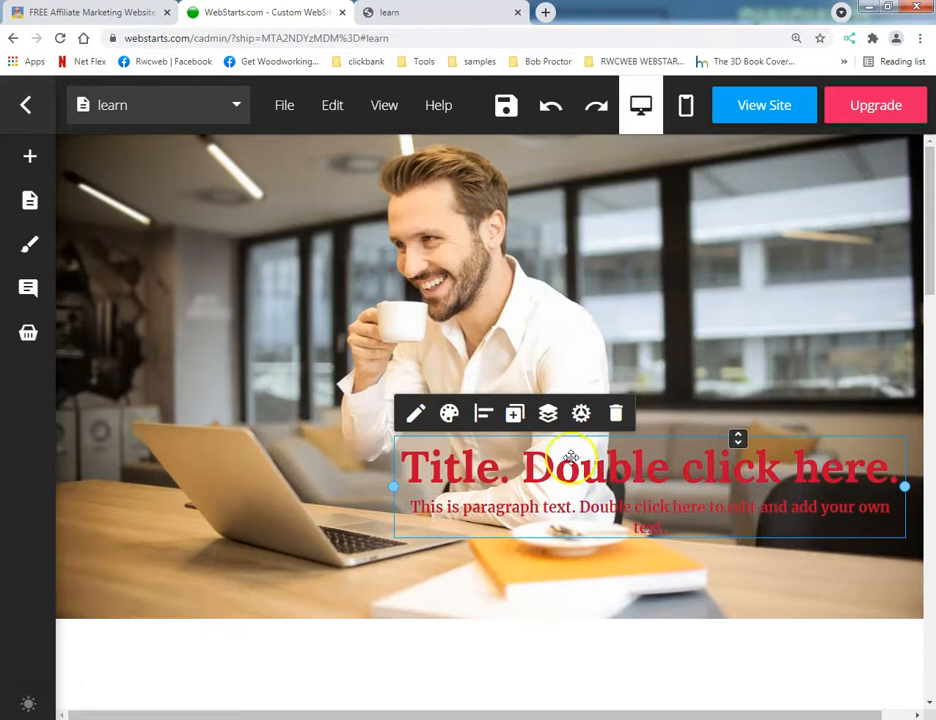
pyautogui.click(447, 414)
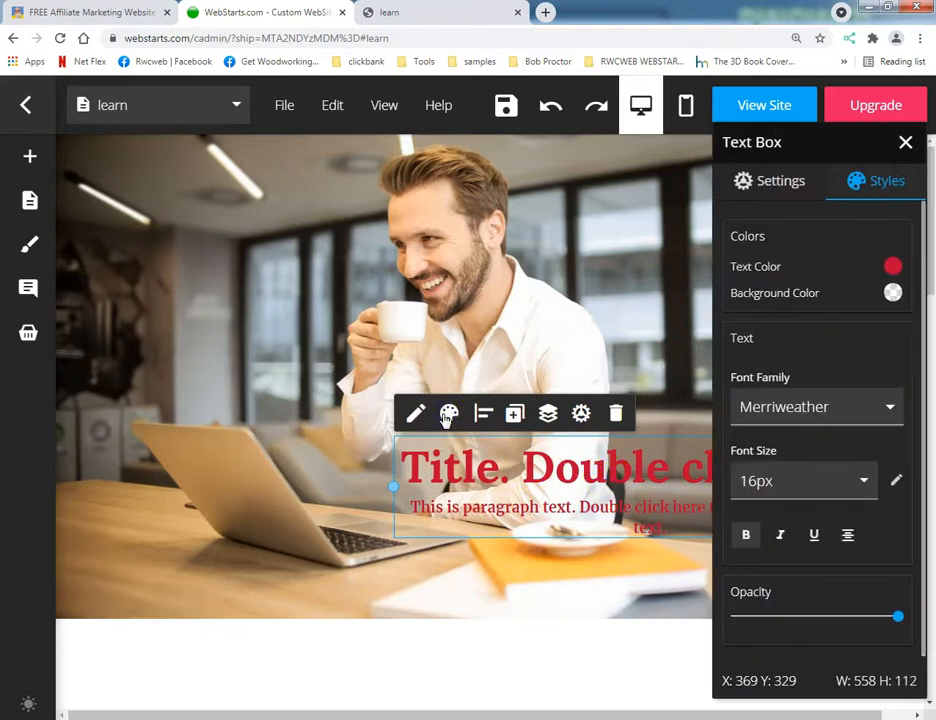
pyautogui.click(893, 266)
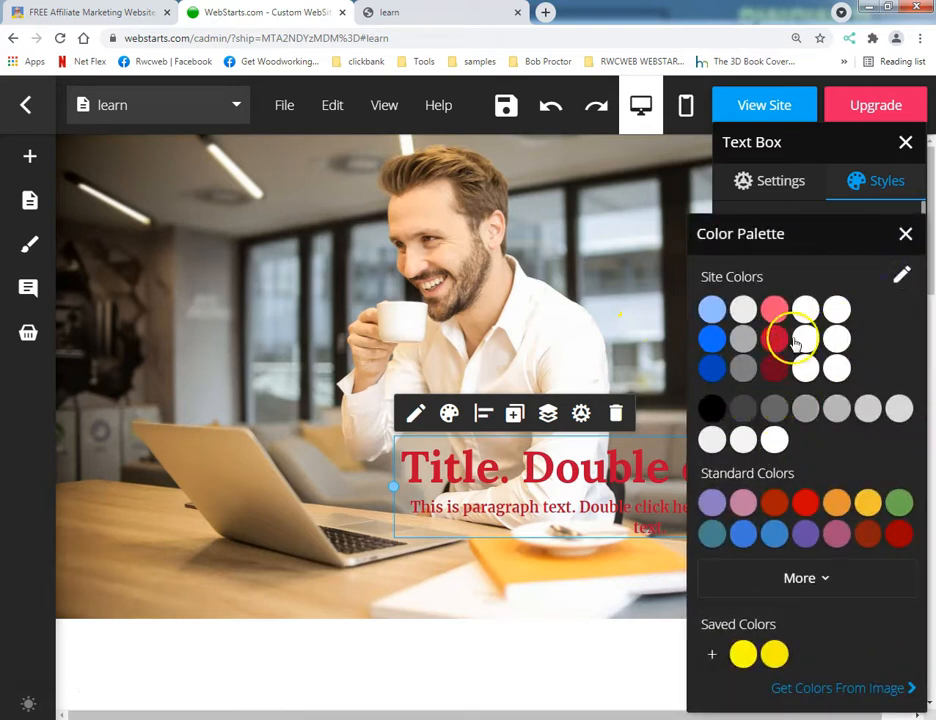
pyautogui.click(778, 438)
pyautogui.click(470, 560)
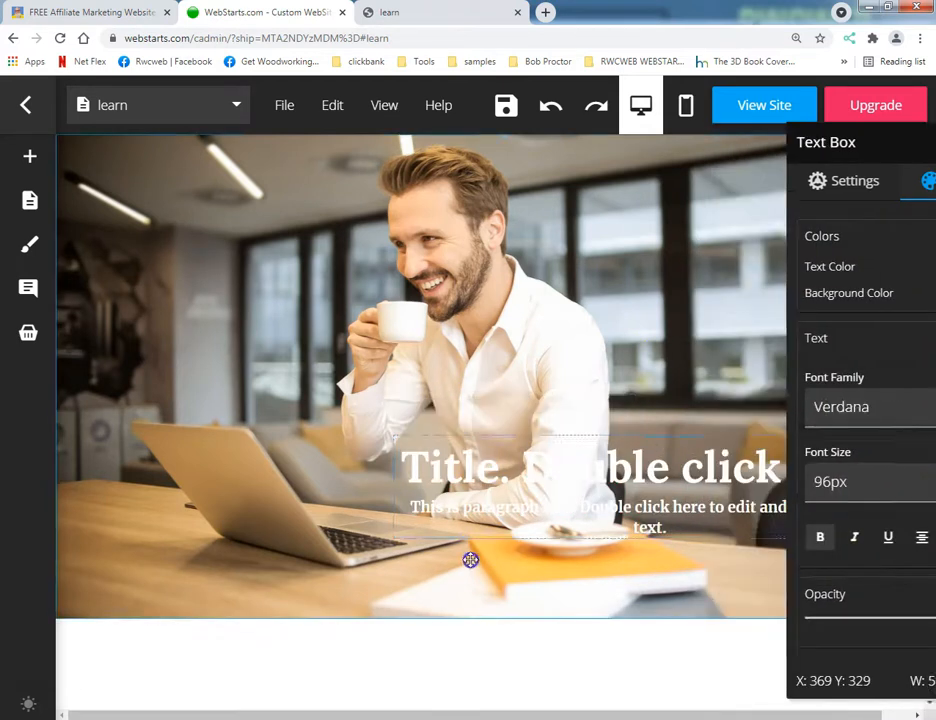
# Add a box shape and place it over the start of the title text.
pyautogui.click(68, 158)
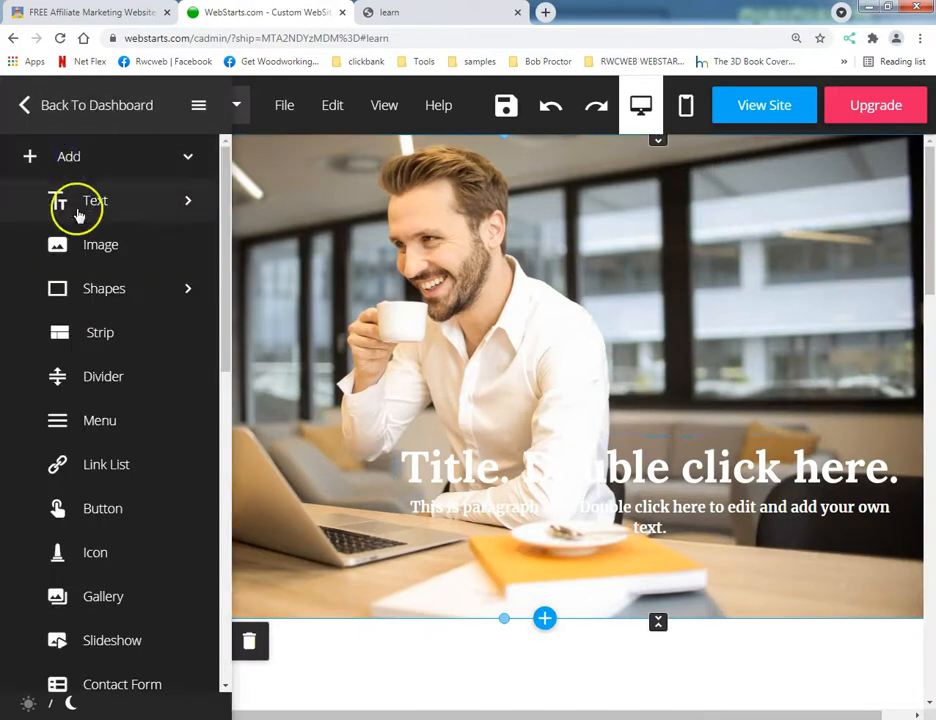
pyautogui.click(81, 289)
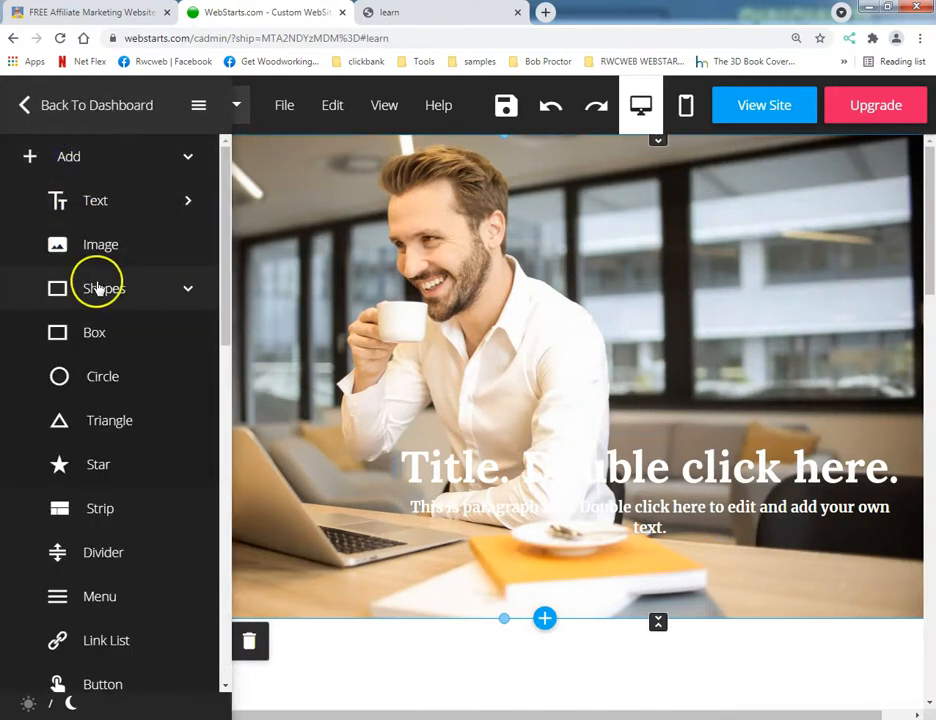
pyautogui.click(77, 330)
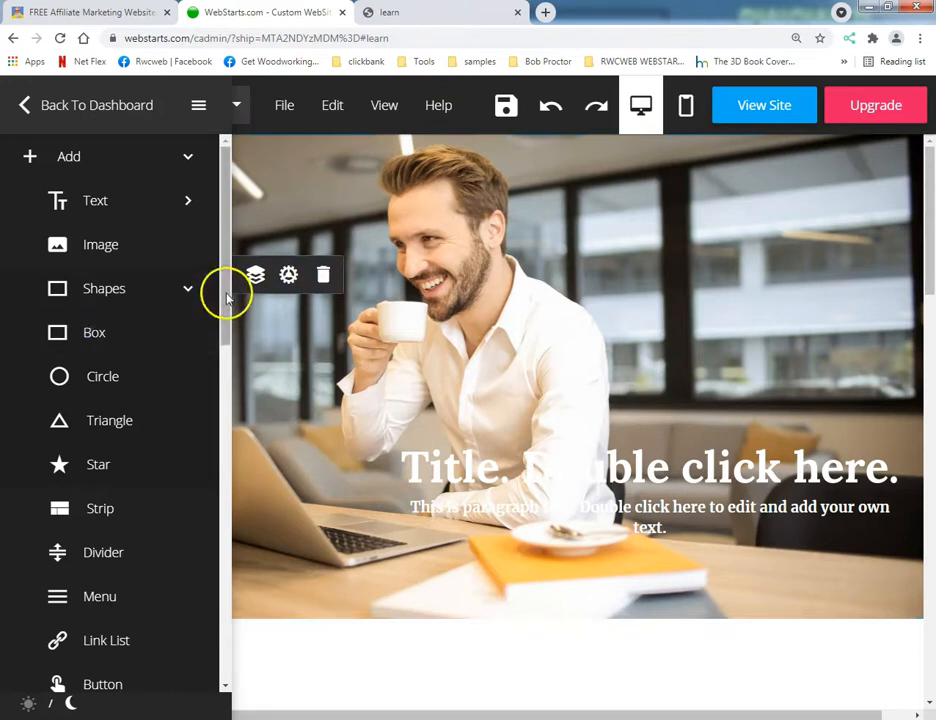
pyautogui.moveTo(169, 209); pyautogui.dragTo(464, 470)
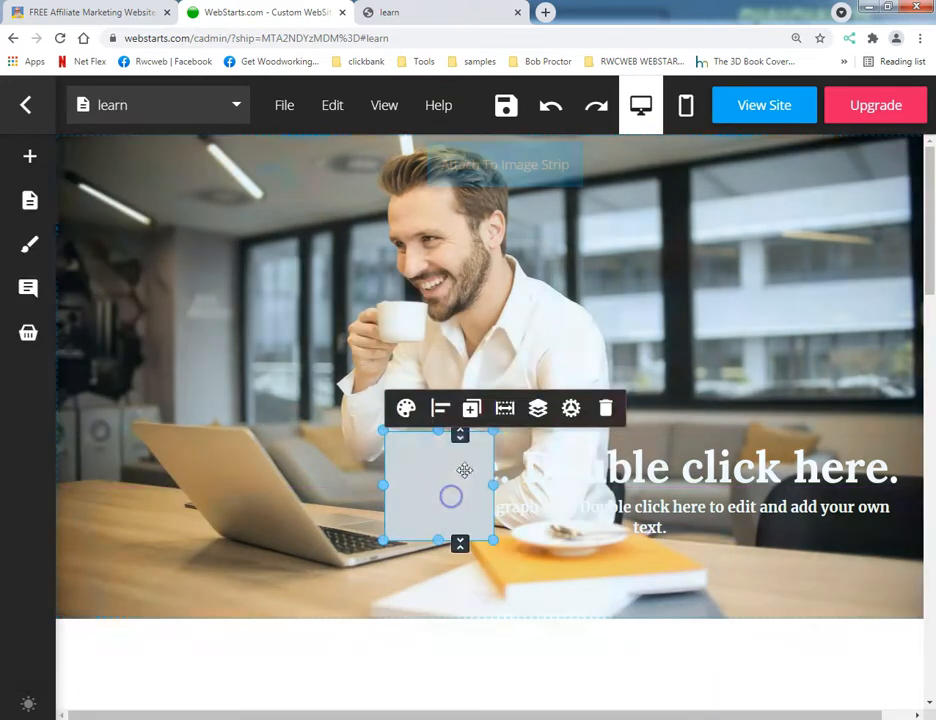
# Send the box to the back and widen it to about 580 so it spans the whole title text.
pyautogui.click(538, 408)
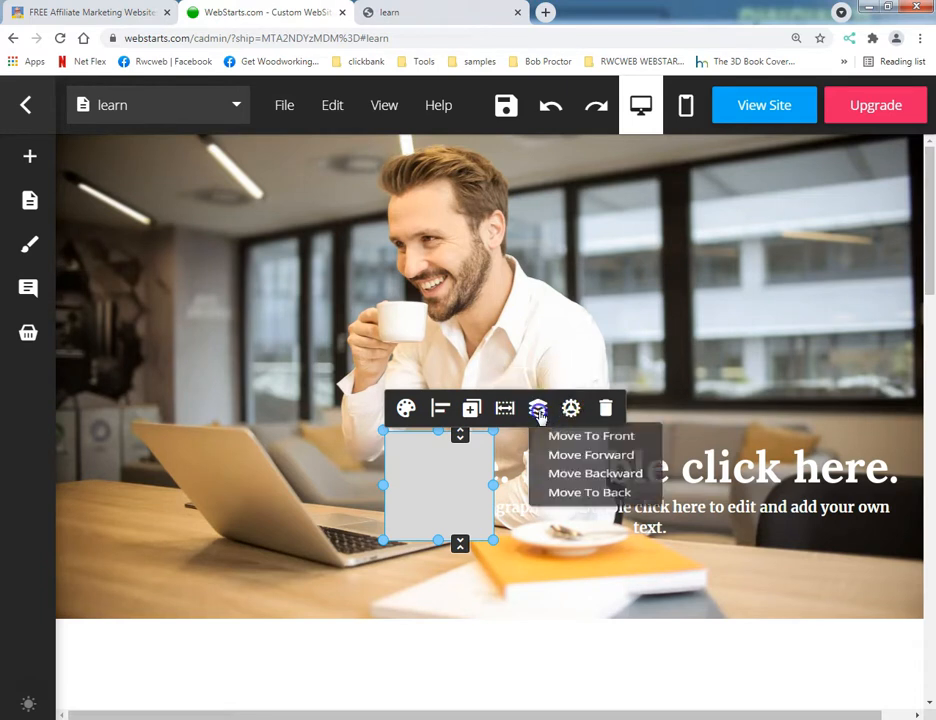
pyautogui.click(562, 510)
pyautogui.moveTo(491, 486); pyautogui.dragTo(913, 487)
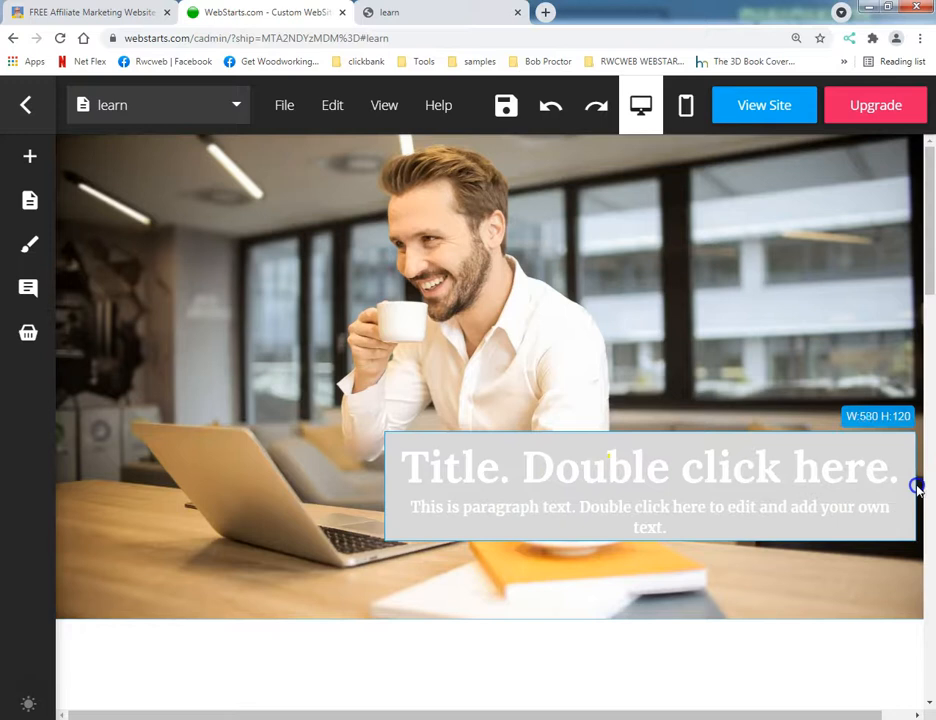
# Set the box's background colour to black.
pyautogui.click(545, 486)
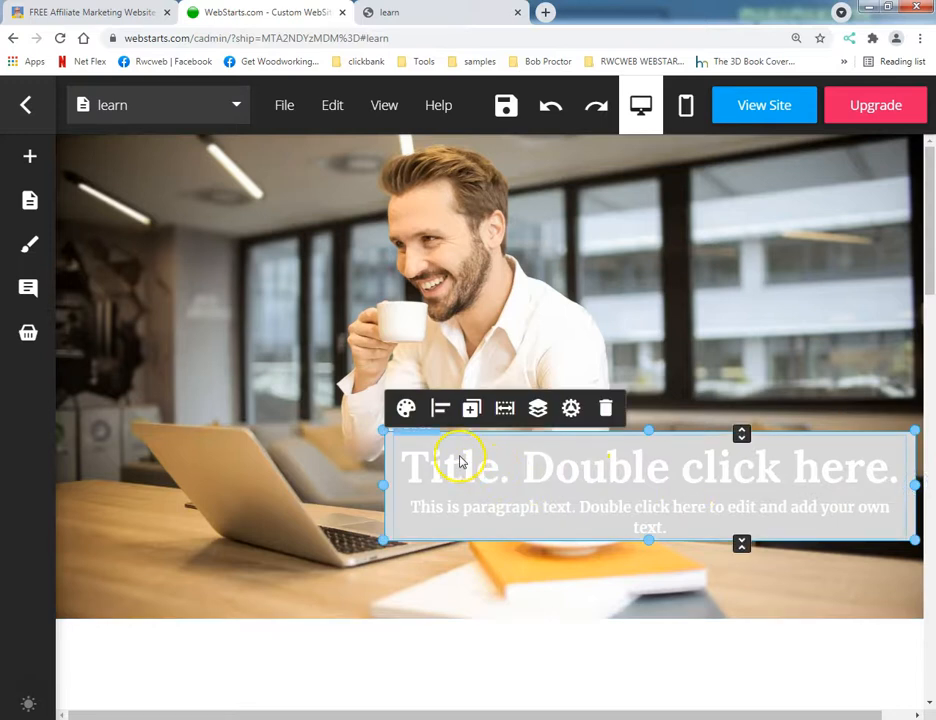
pyautogui.click(406, 408)
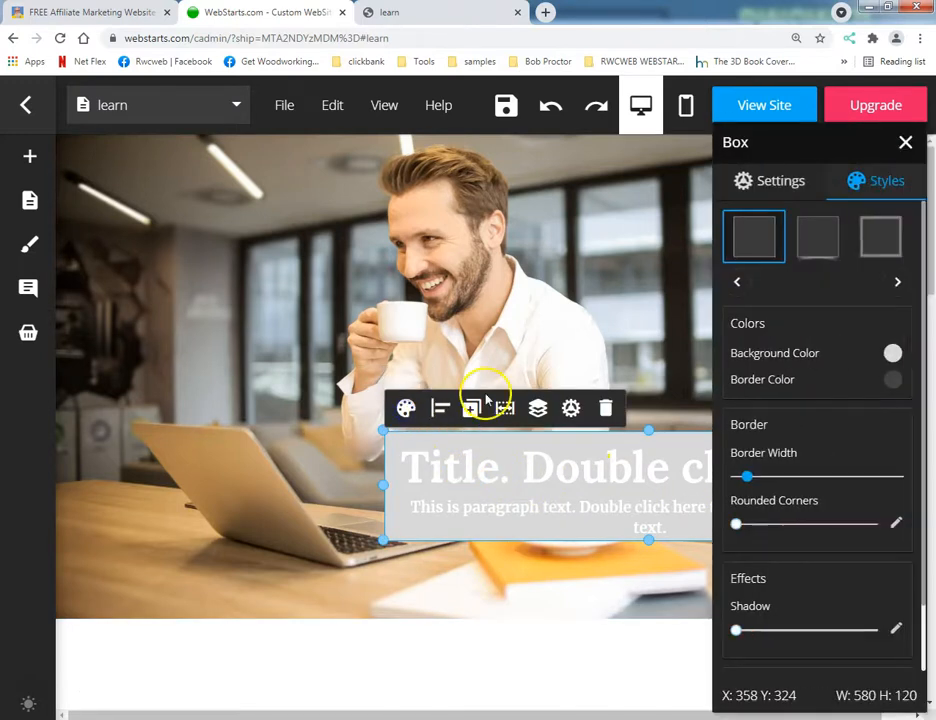
pyautogui.click(891, 355)
pyautogui.click(708, 318)
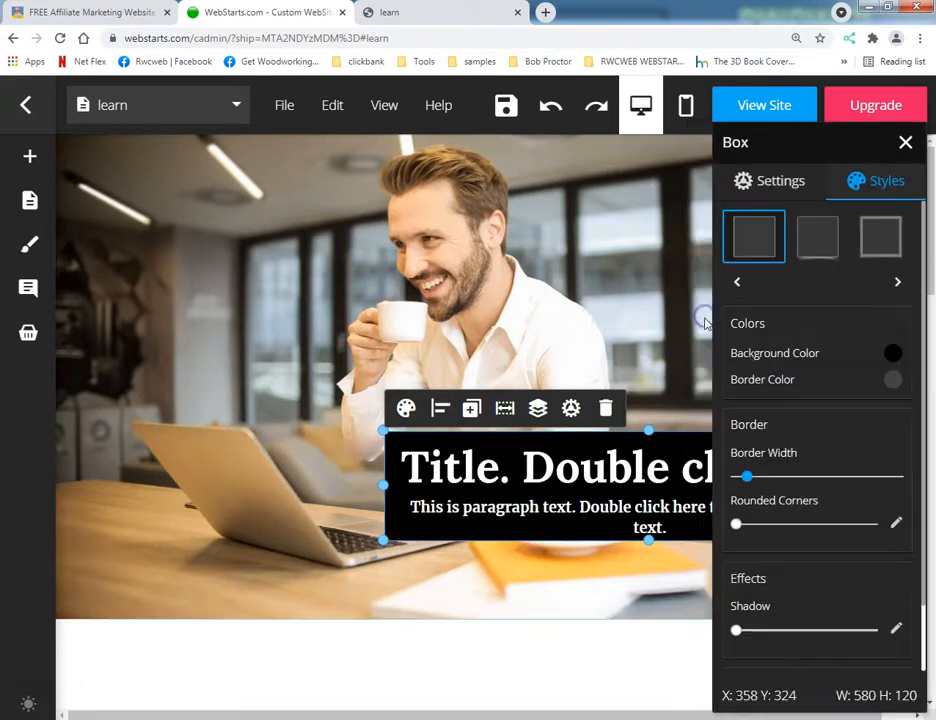
pyautogui.click(305, 530)
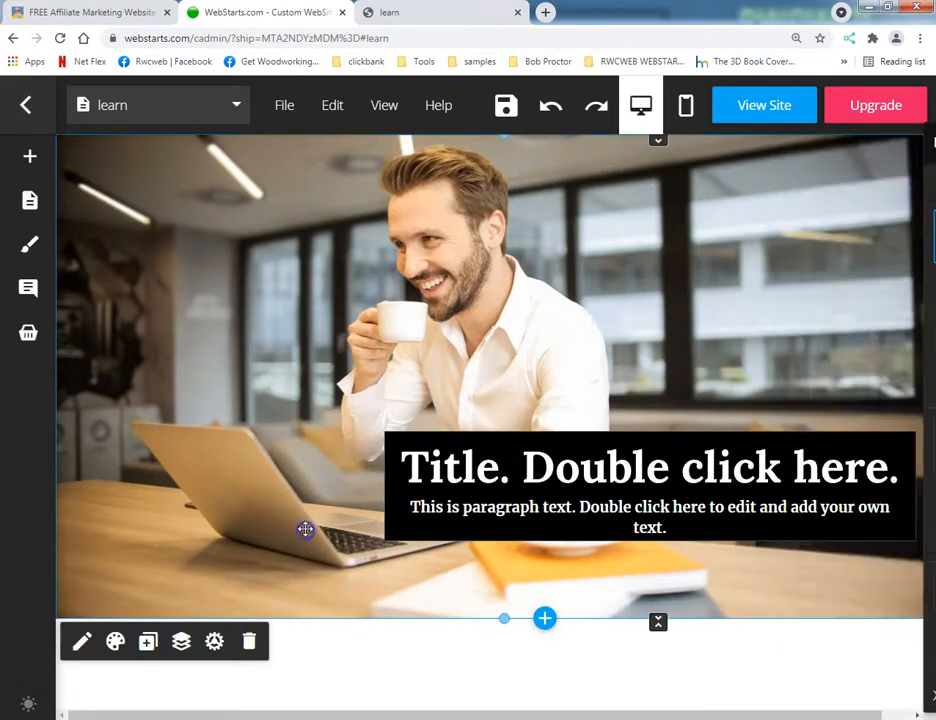
# Extend the black box's left edge outward beyond the title text box.
pyautogui.click(579, 514)
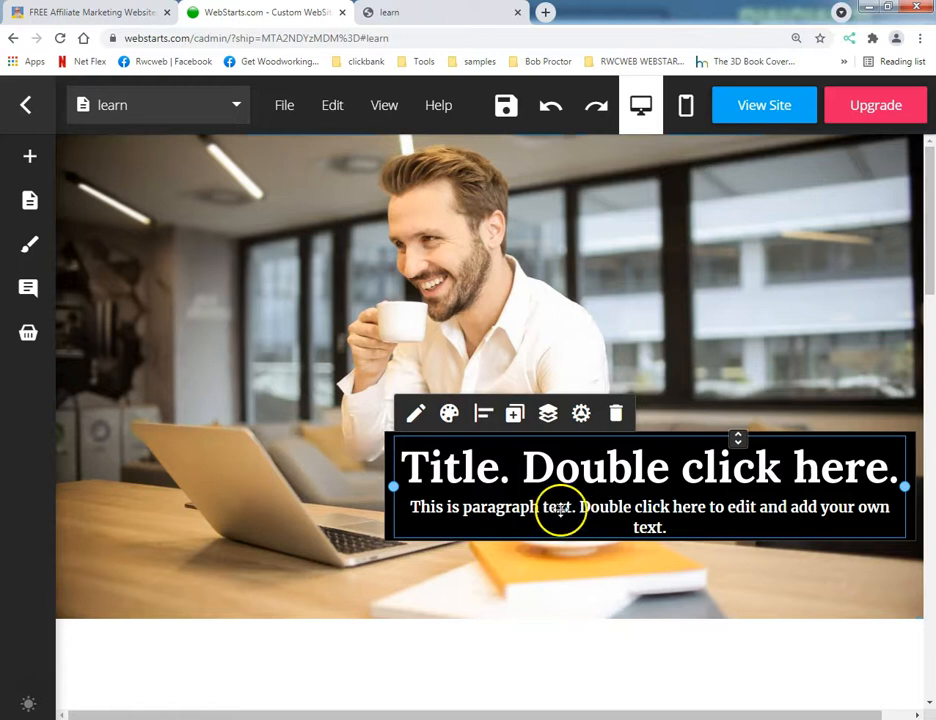
pyautogui.click(386, 493)
pyautogui.moveTo(383, 487); pyautogui.dragTo(334, 483)
# Widen the title text box until the paragraph fits on one line, and centre it within the black box.
pyautogui.click(480, 478)
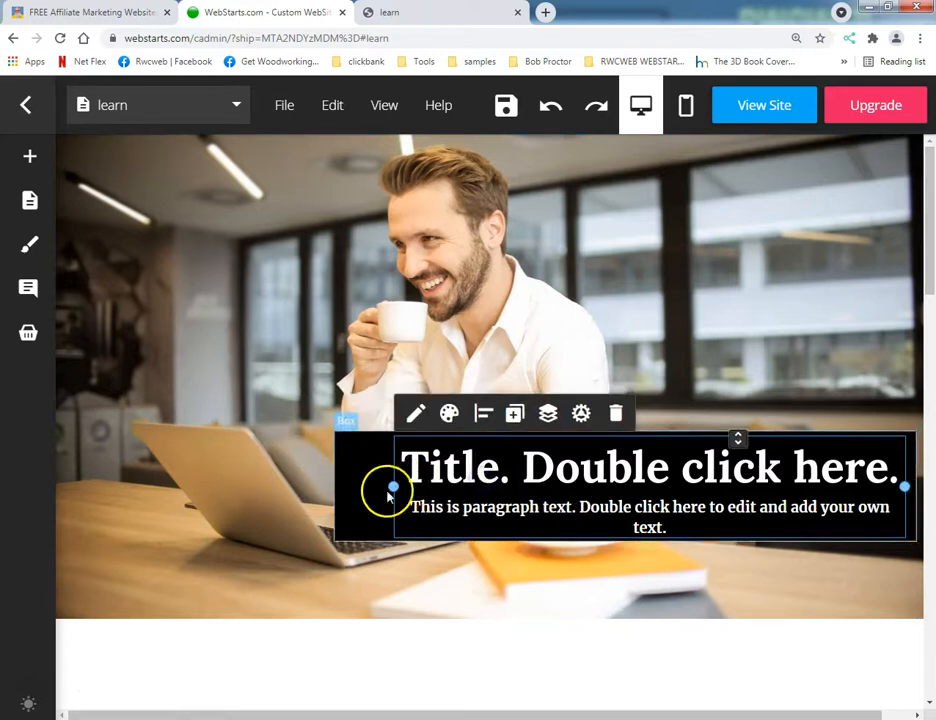
pyautogui.moveTo(393, 487); pyautogui.dragTo(363, 488)
pyautogui.click(480, 474)
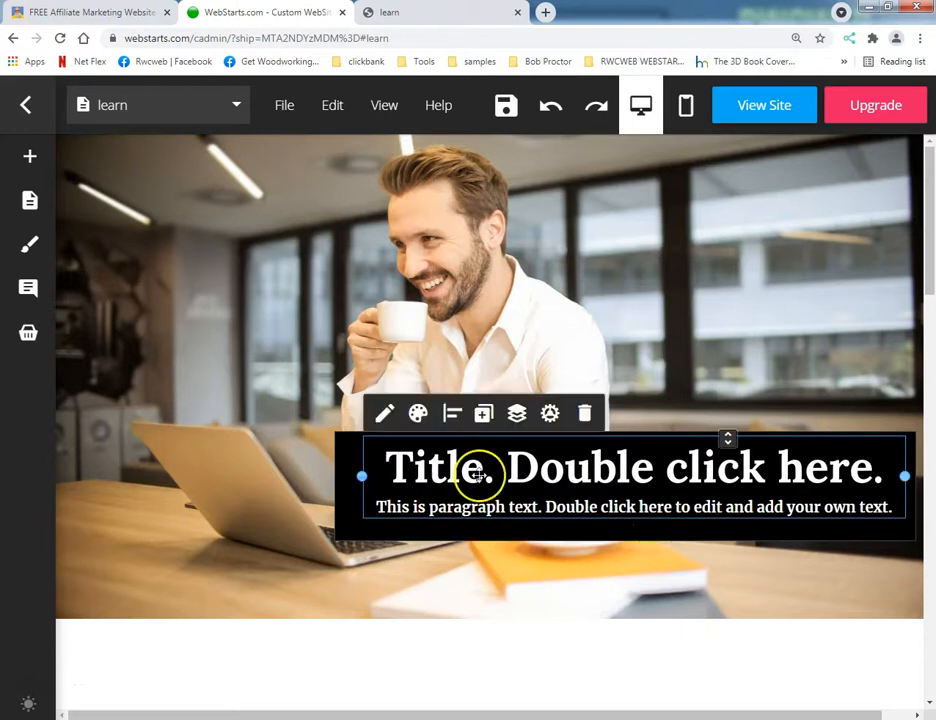
pyautogui.moveTo(507, 471); pyautogui.dragTo(502, 482)
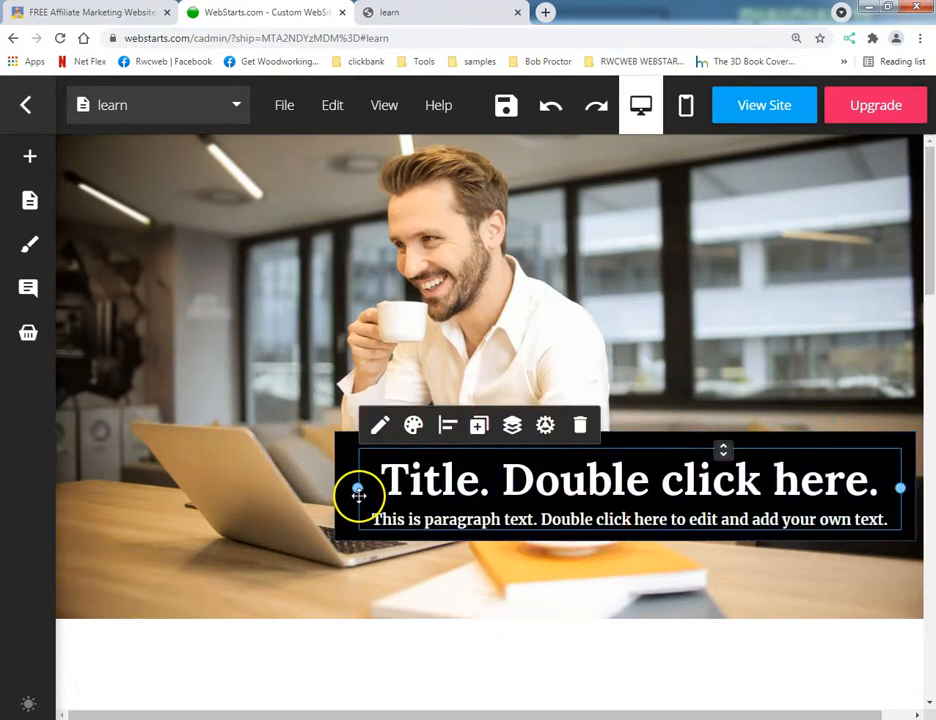
pyautogui.click(194, 508)
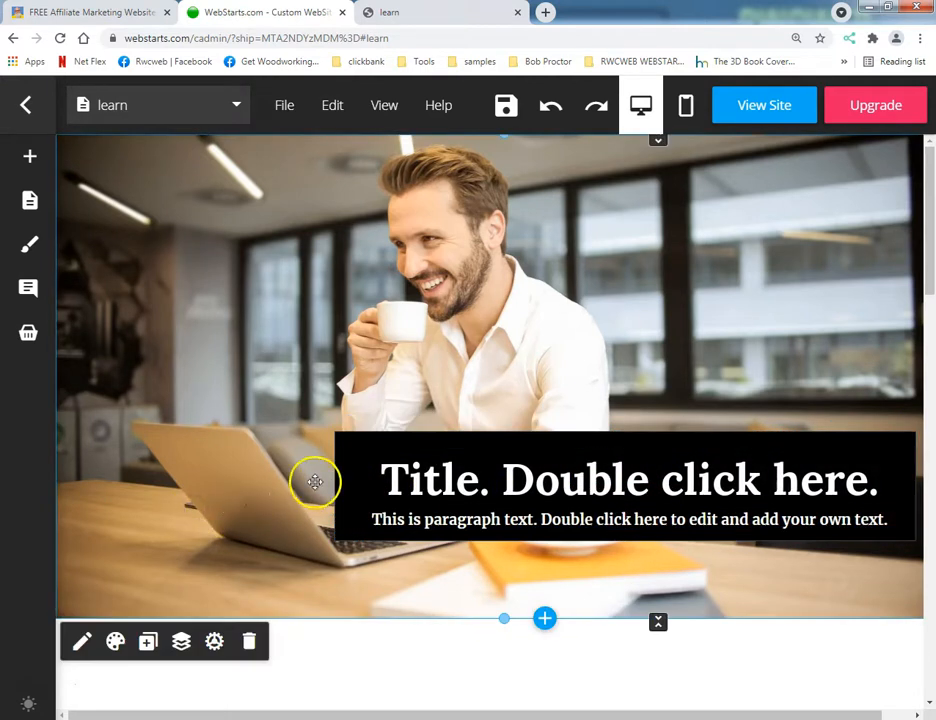
# Nudge the title text up and trim the black box on all four sides to about 589 by 95 around the text.
pyautogui.moveTo(485, 485); pyautogui.dragTo(485, 482)
pyautogui.click(347, 492)
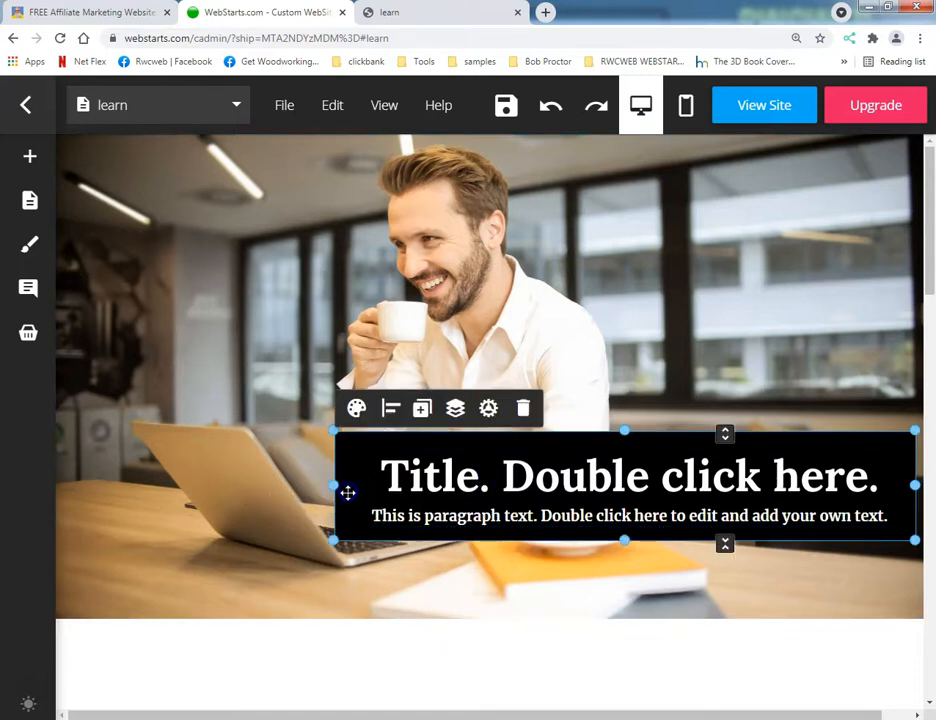
pyautogui.moveTo(622, 539); pyautogui.dragTo(622, 533)
pyautogui.moveTo(622, 430); pyautogui.dragTo(627, 447)
pyautogui.moveTo(914, 489); pyautogui.dragTo(891, 505)
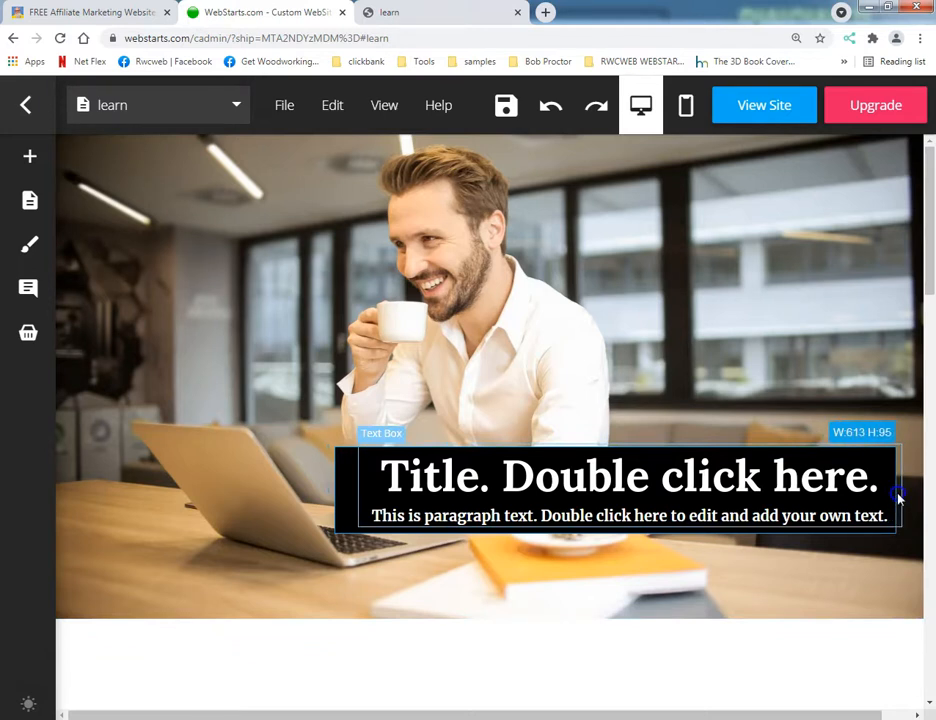
pyautogui.click(518, 503)
pyautogui.moveTo(334, 492); pyautogui.dragTo(355, 487)
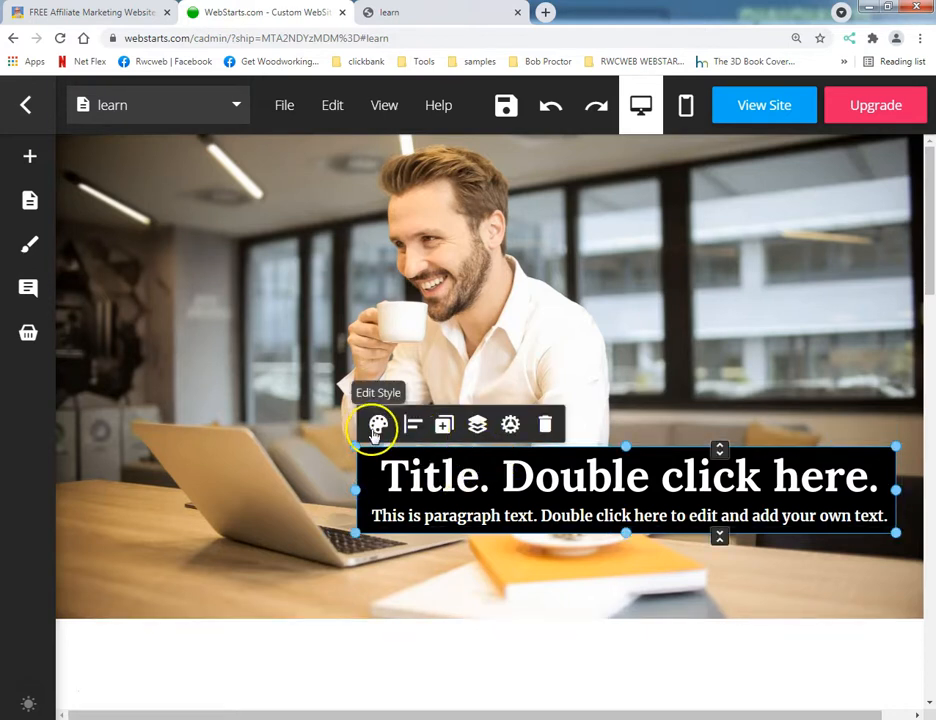
# Remove the black box's outline by reducing its border width to the minimum.
pyautogui.click(510, 425)
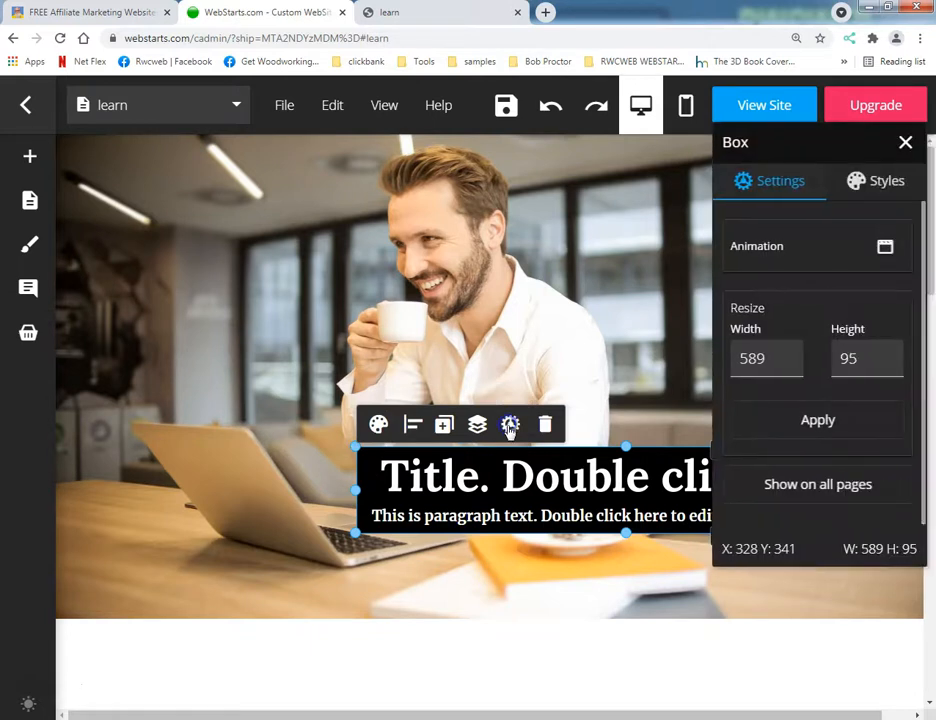
pyautogui.click(866, 182)
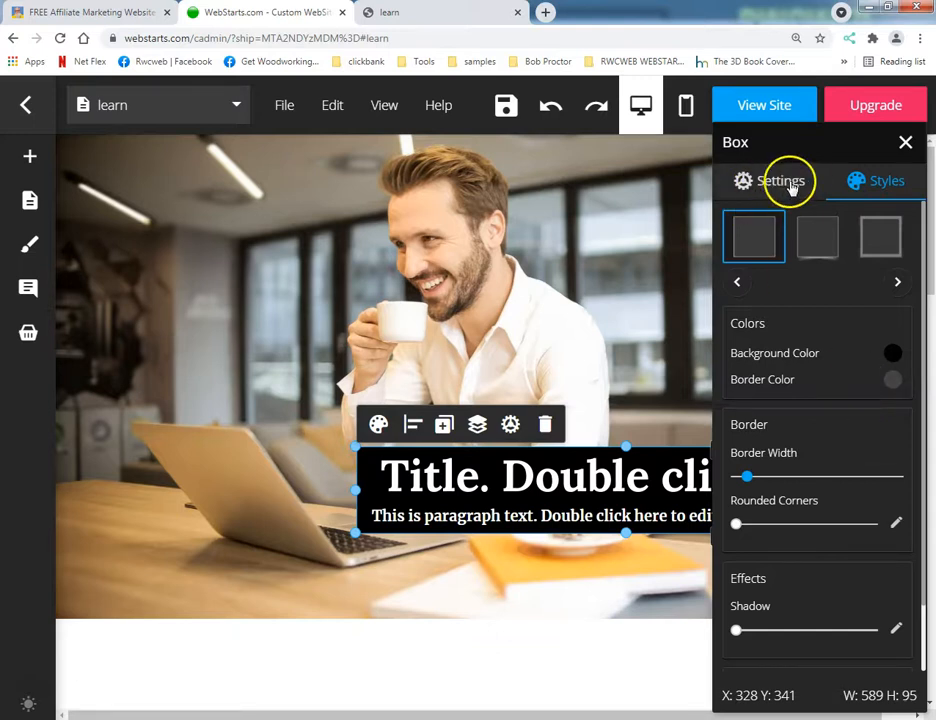
pyautogui.scroll(-1, 864, 320)
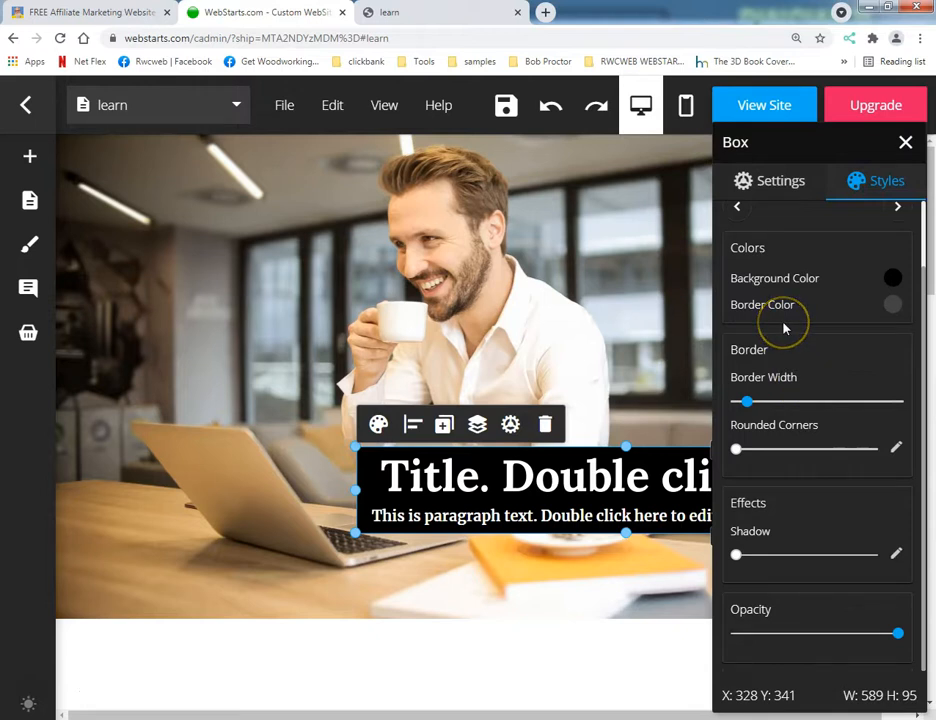
pyautogui.moveTo(745, 401); pyautogui.dragTo(736, 401)
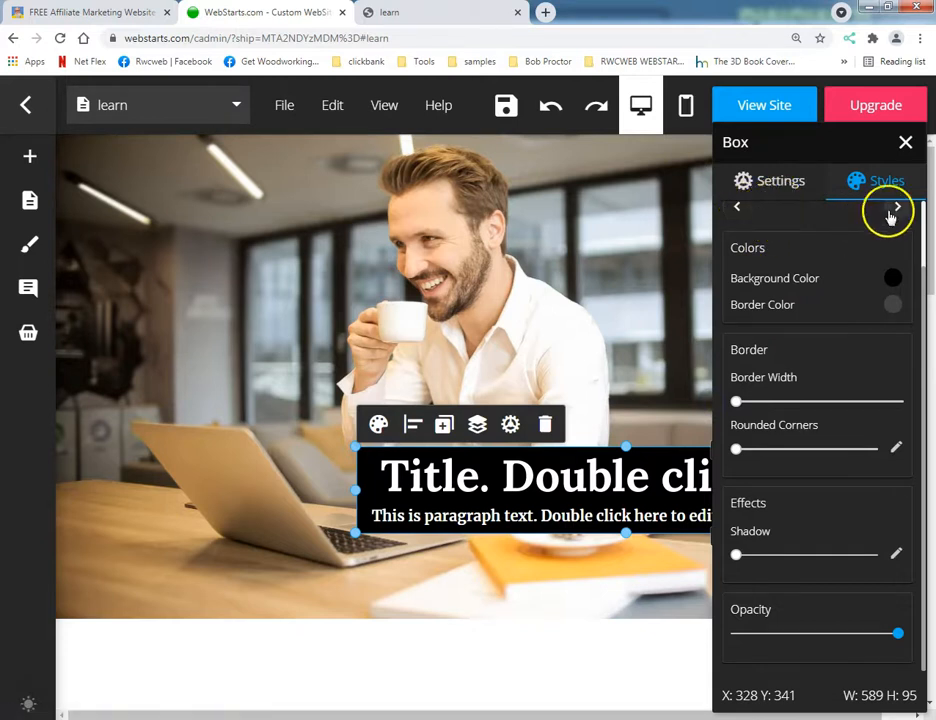
pyautogui.click(784, 184)
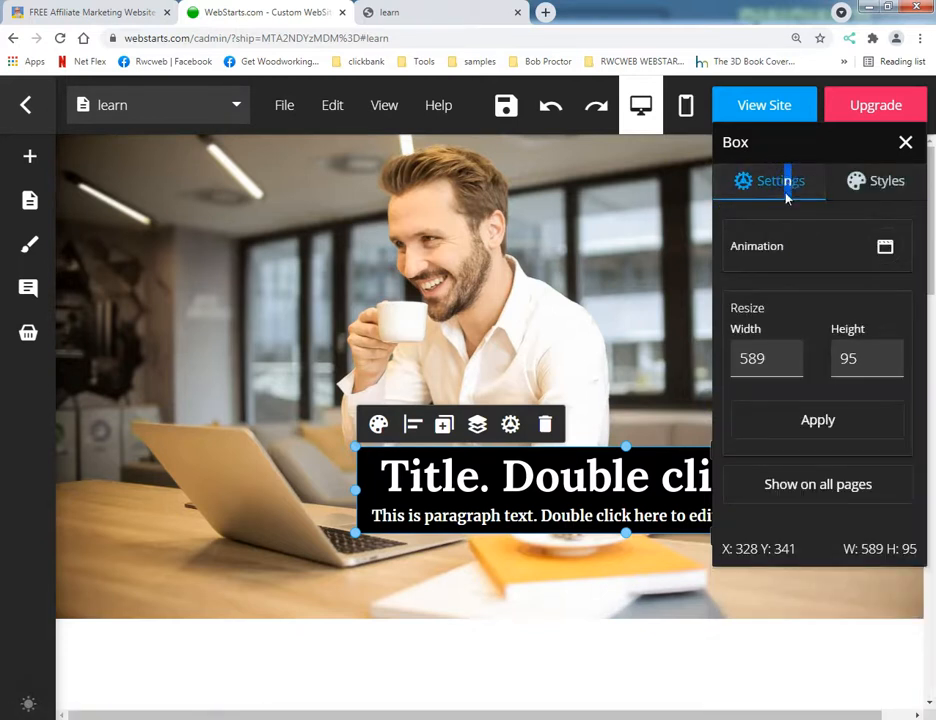
pyautogui.click(392, 585)
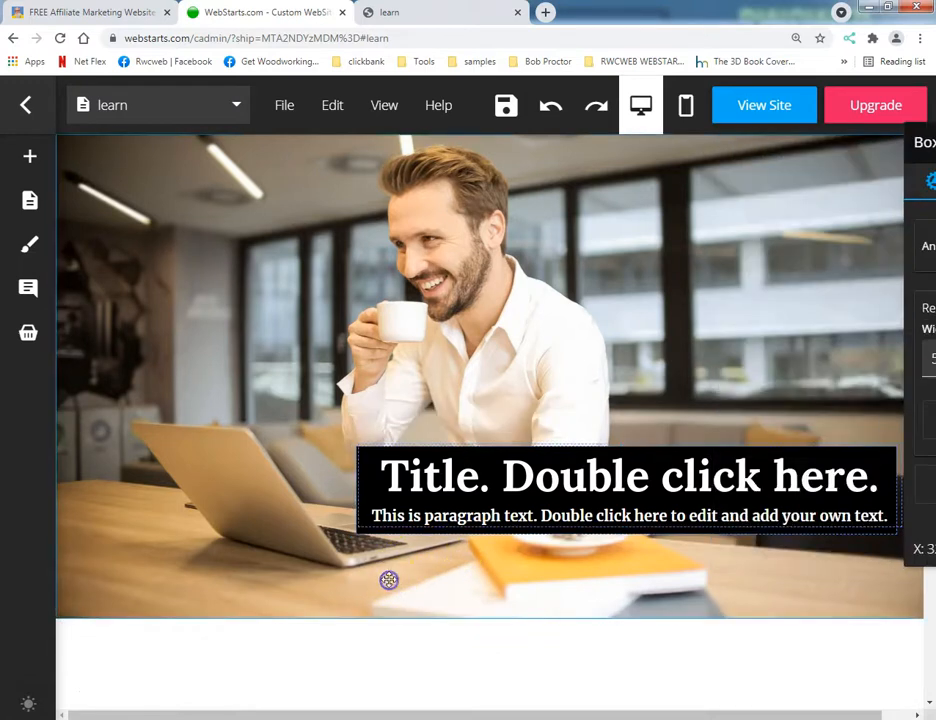
# Lower the black box's opacity to a little over half so the photo shows through behind the title.
pyautogui.click(363, 531)
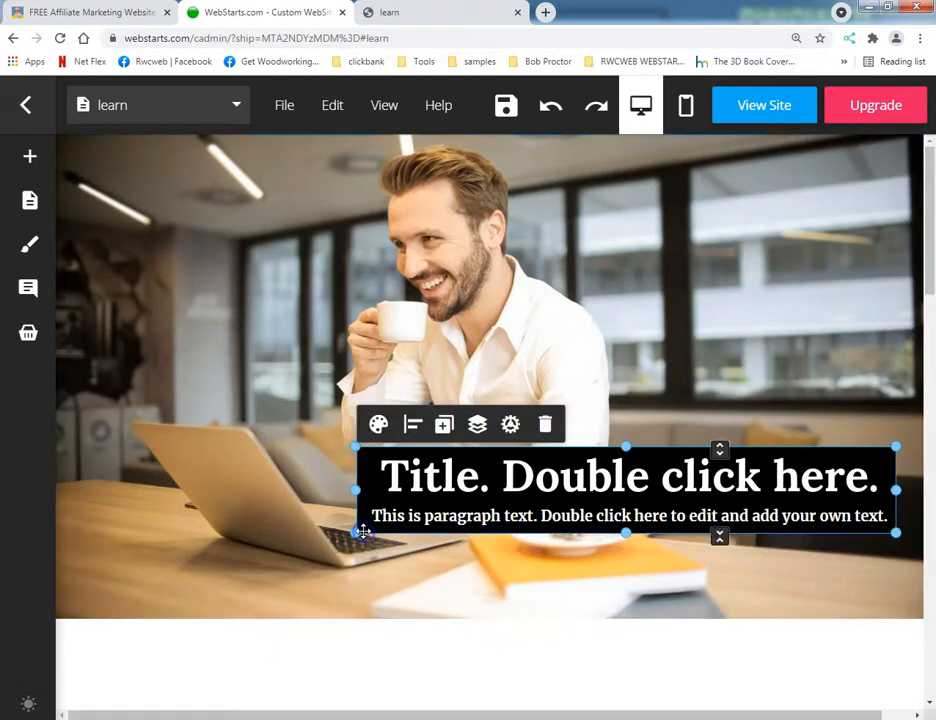
pyautogui.click(379, 424)
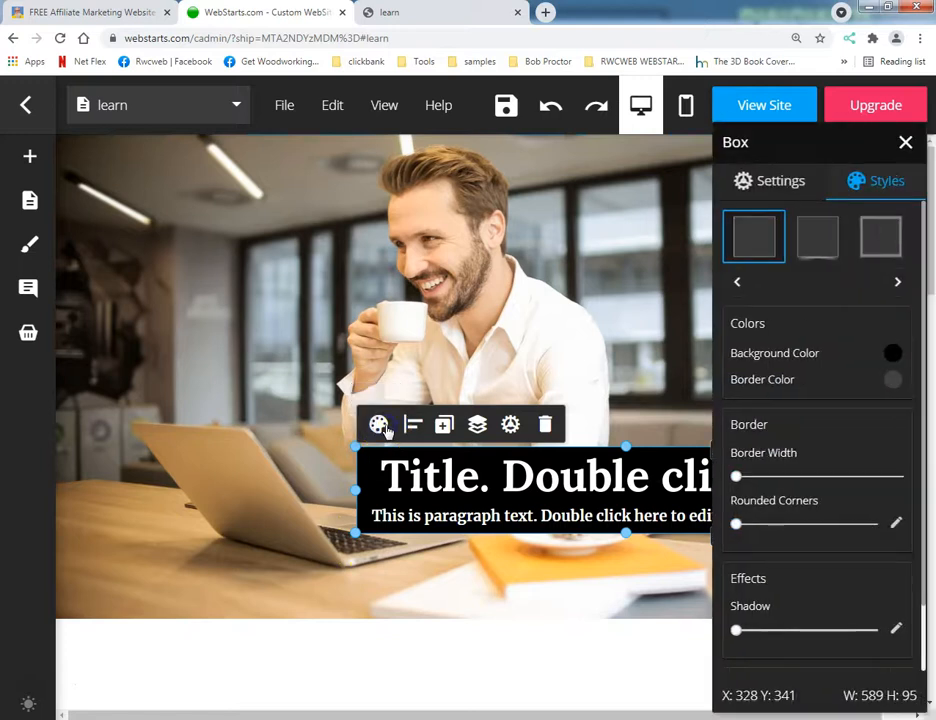
pyautogui.scroll(-1, 856, 480)
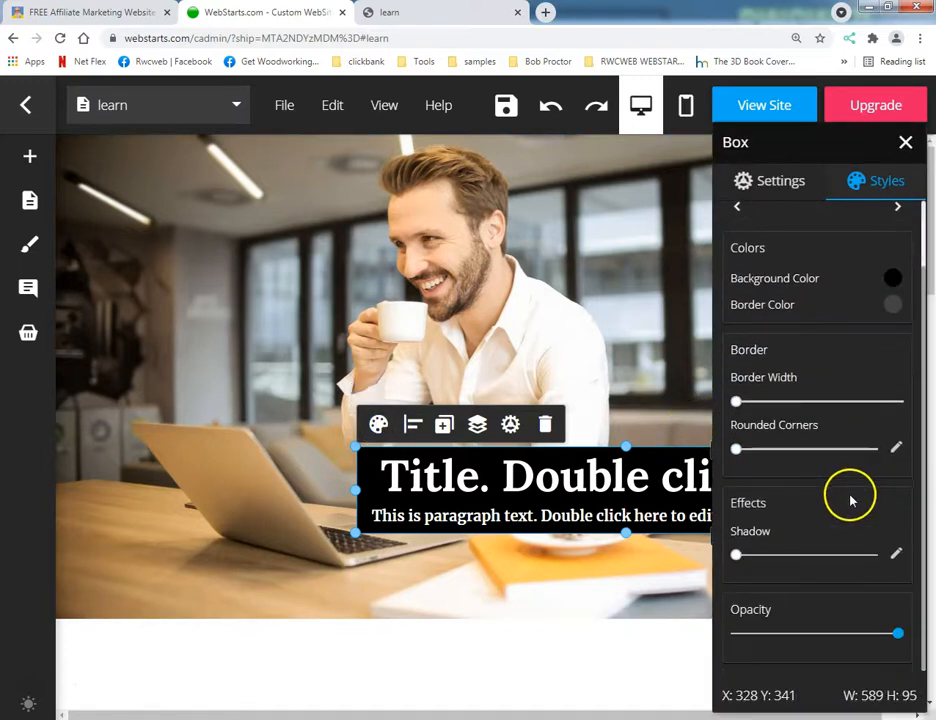
pyautogui.moveTo(893, 632); pyautogui.dragTo(830, 636)
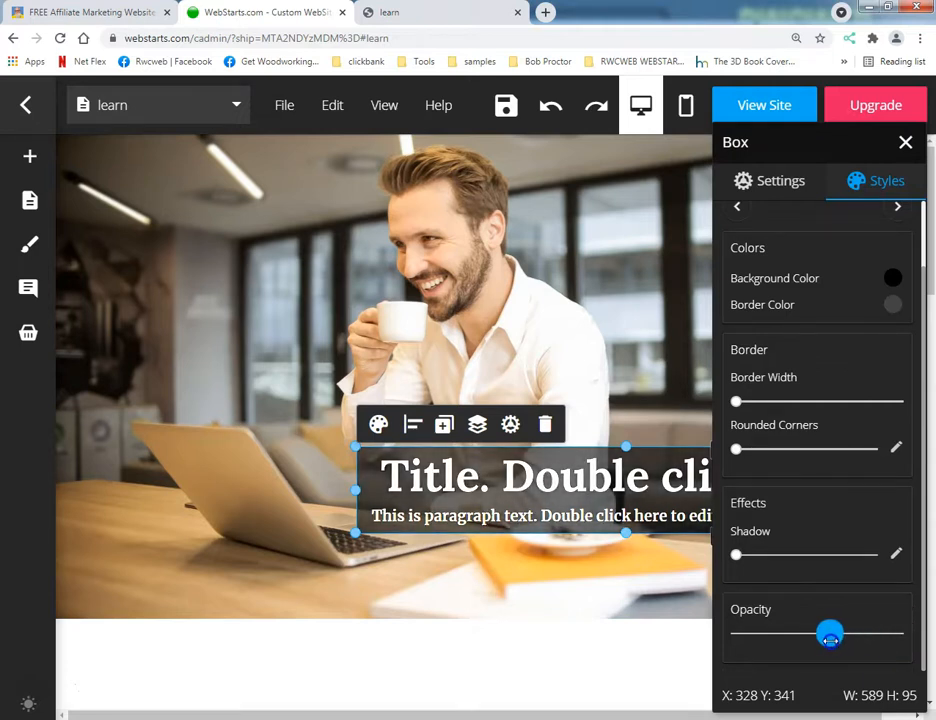
pyautogui.click(643, 680)
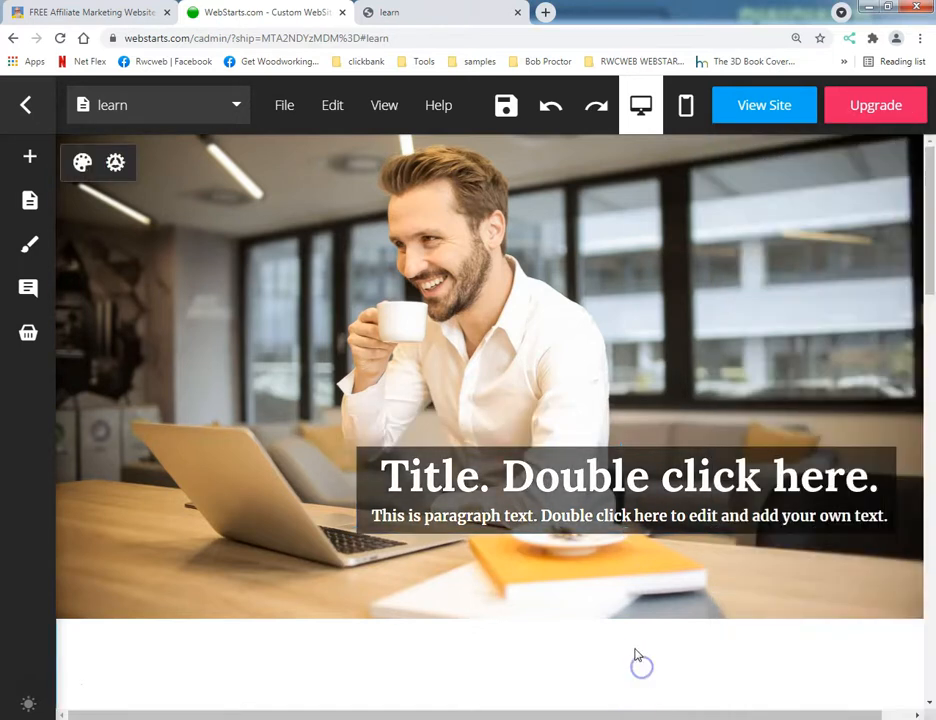
# Save the page, check the semi-transparent title box on the live page, and return to the editor.
pyautogui.click(488, 110)
pyautogui.click(451, 16)
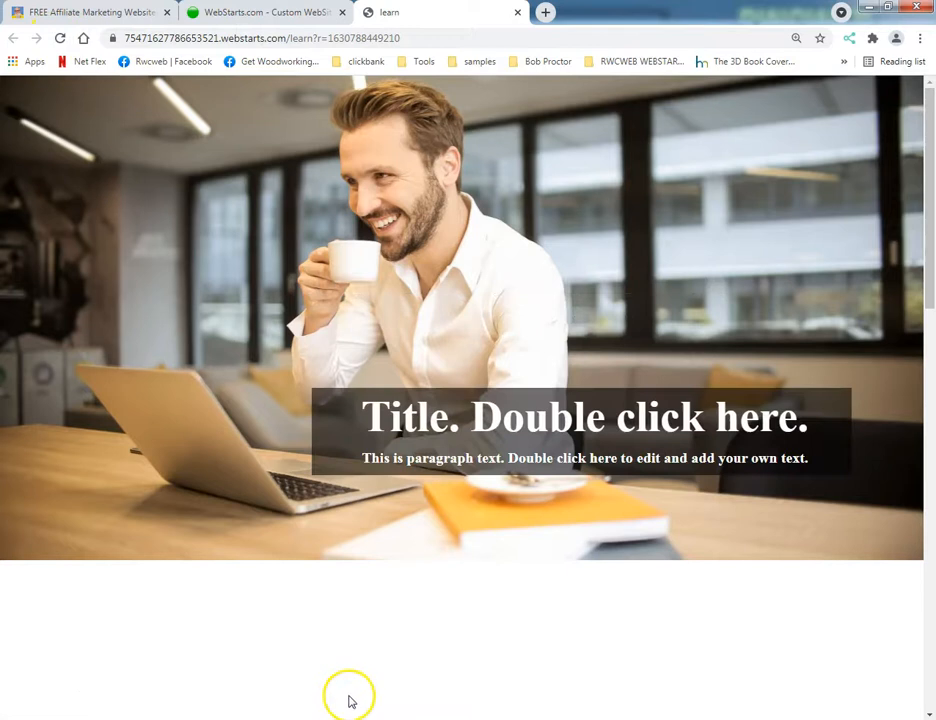
pyautogui.click(250, 12)
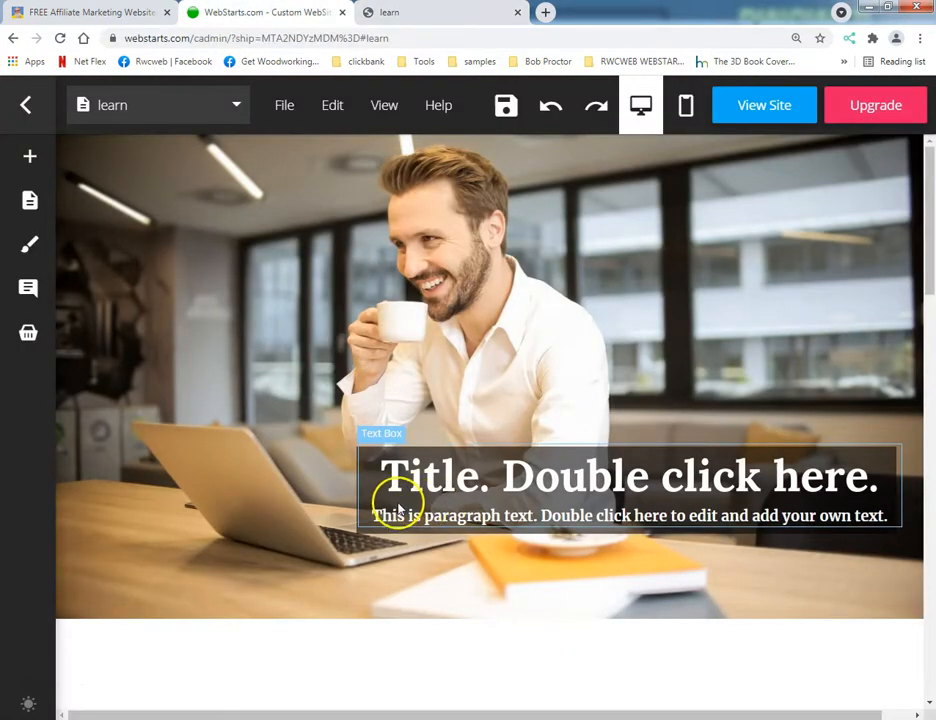
# Shift the title text box slightly downward so both text lines sit lower inside the dark box.
pyautogui.moveTo(430, 497); pyautogui.dragTo(430, 493)
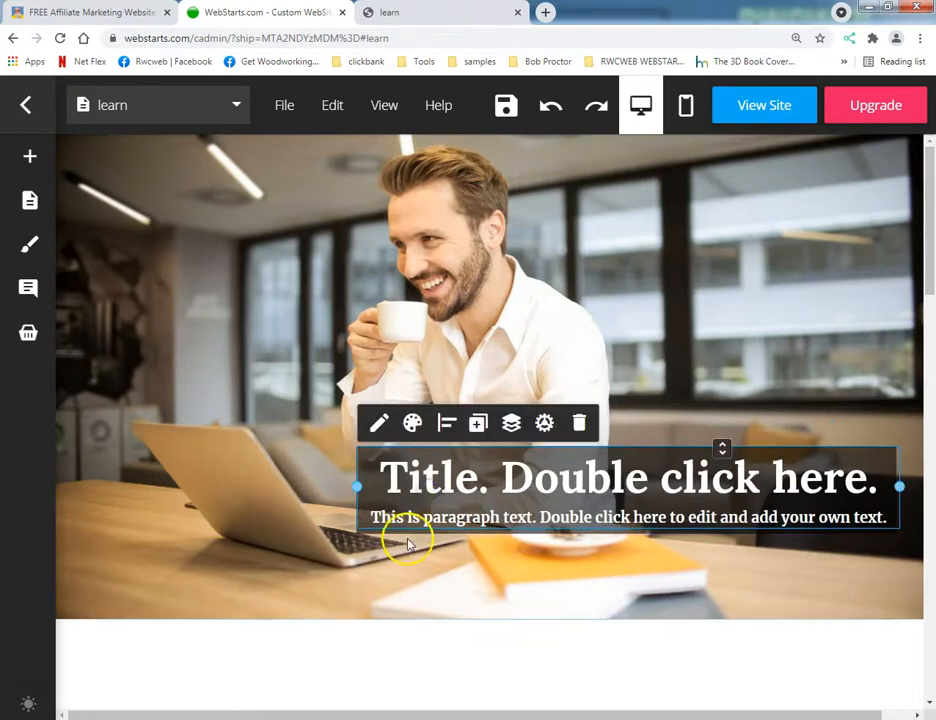
pyautogui.click(420, 578)
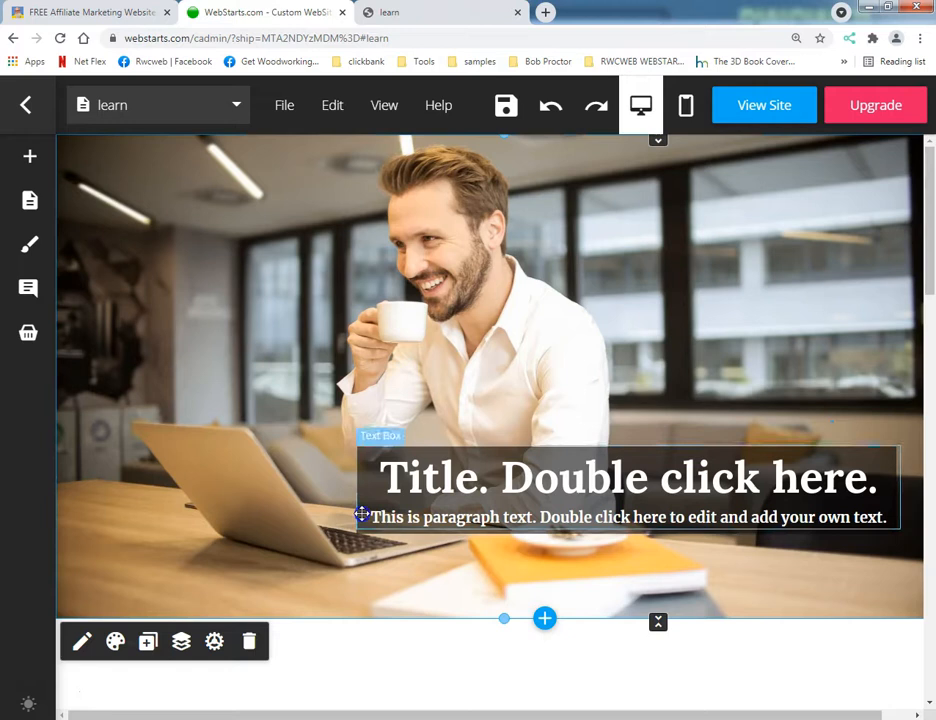
pyautogui.click(362, 514)
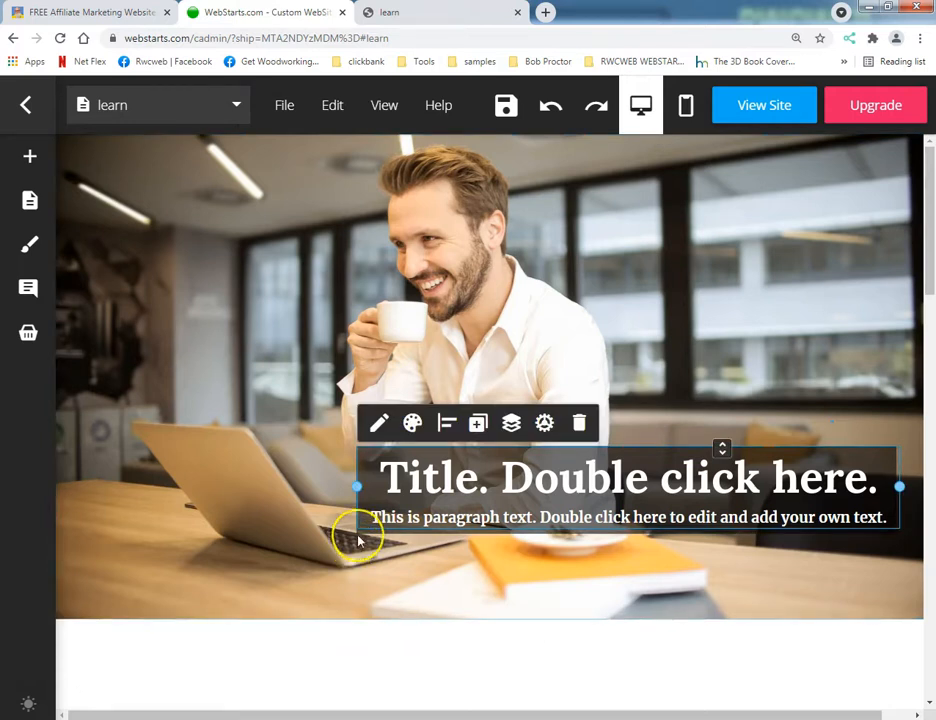
pyautogui.click(845, 535)
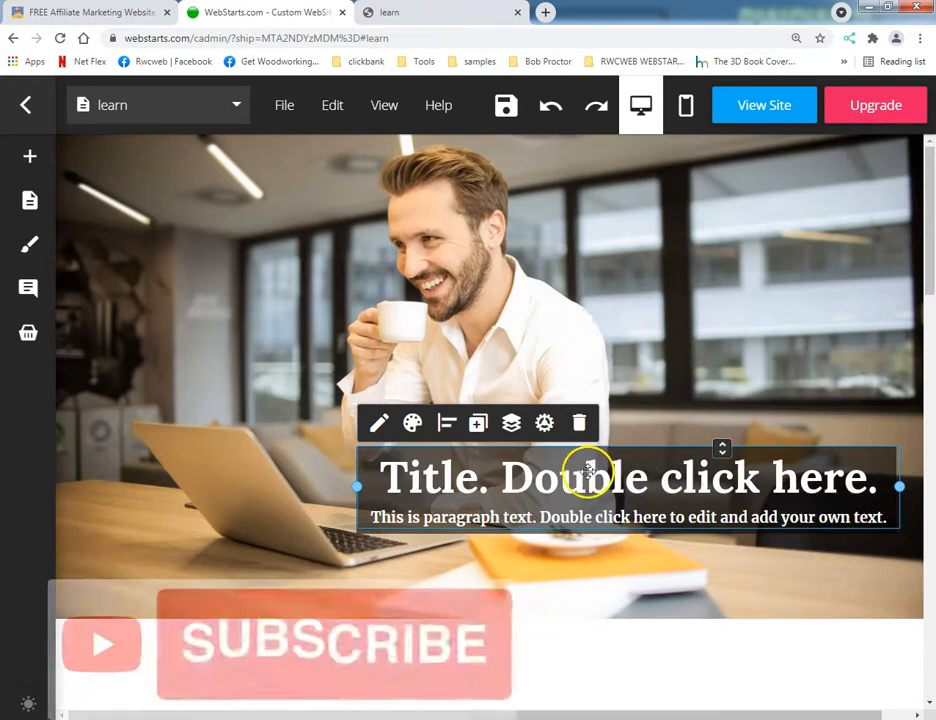
pyautogui.moveTo(662, 449)
pyautogui.mouseDown()
pyautogui.moveTo(663, 434)
pyautogui.moveTo(671, 461)
pyautogui.moveTo(664, 457)
pyautogui.mouseUp()
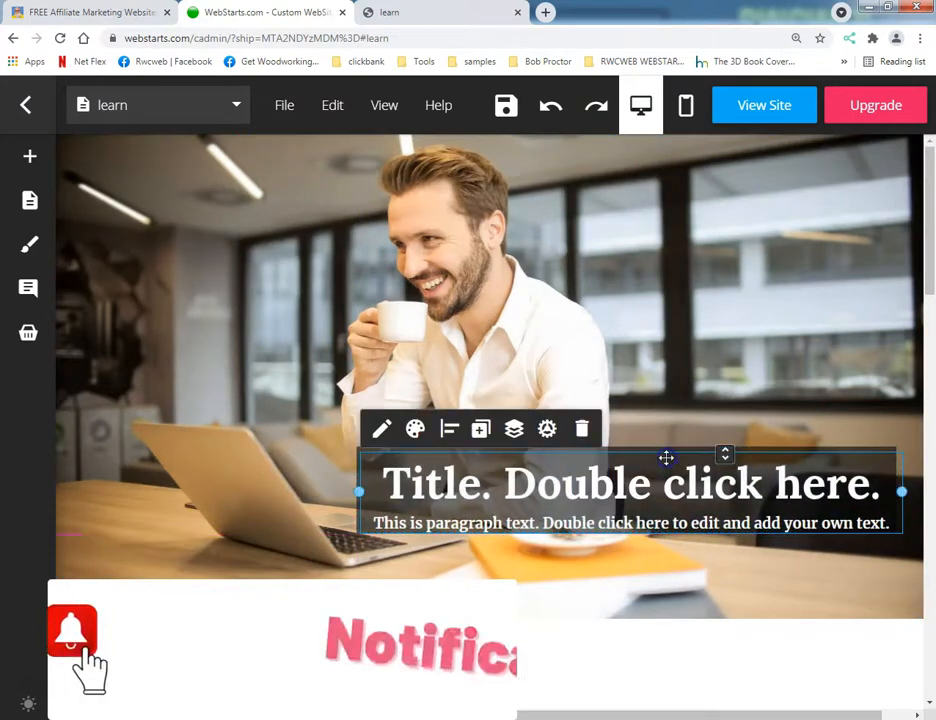
pyautogui.click(411, 492)
pyautogui.click(340, 539)
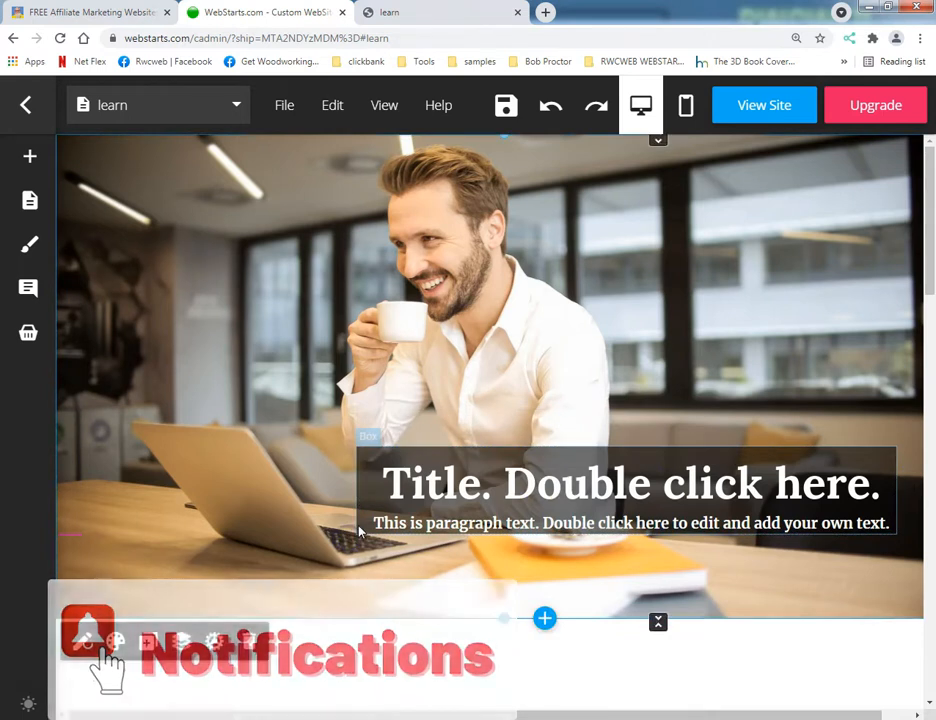
# Move the dark box and title text up and left on the photo, and resize the box to about 610 by 95.
pyautogui.click(357, 524)
pyautogui.moveTo(356, 490); pyautogui.dragTo(267, 426)
pyautogui.moveTo(459, 428); pyautogui.dragTo(443, 425)
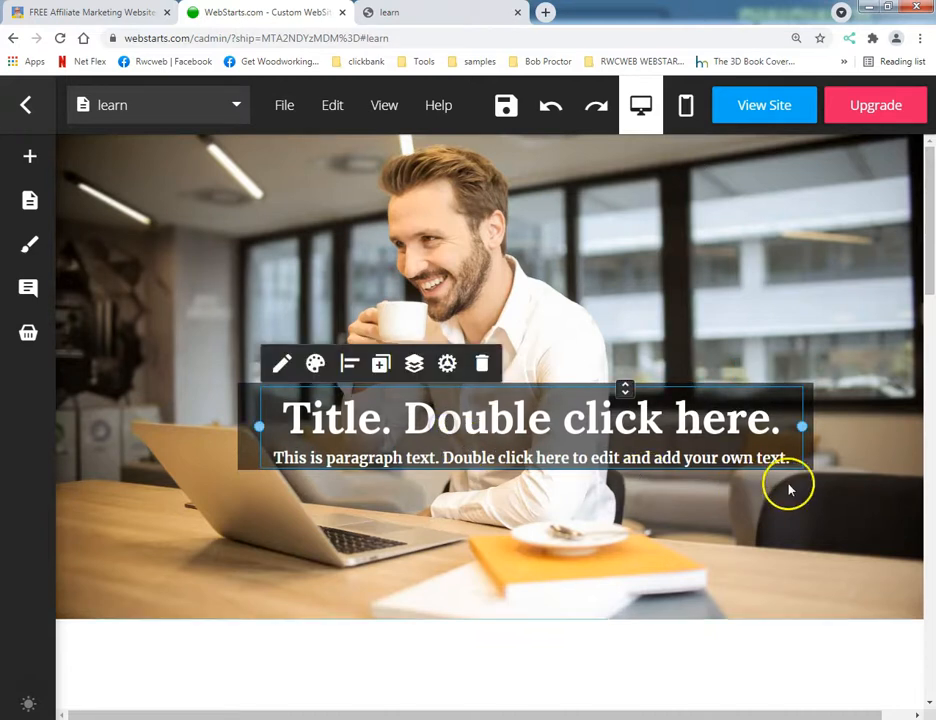
pyautogui.click(807, 444)
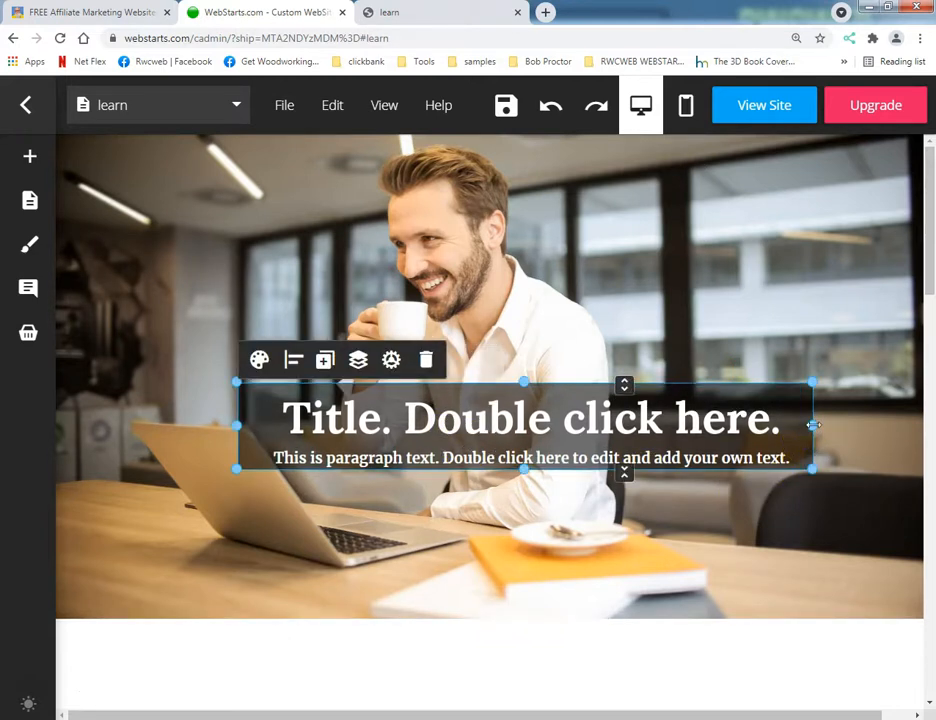
pyautogui.moveTo(813, 425); pyautogui.dragTo(808, 427)
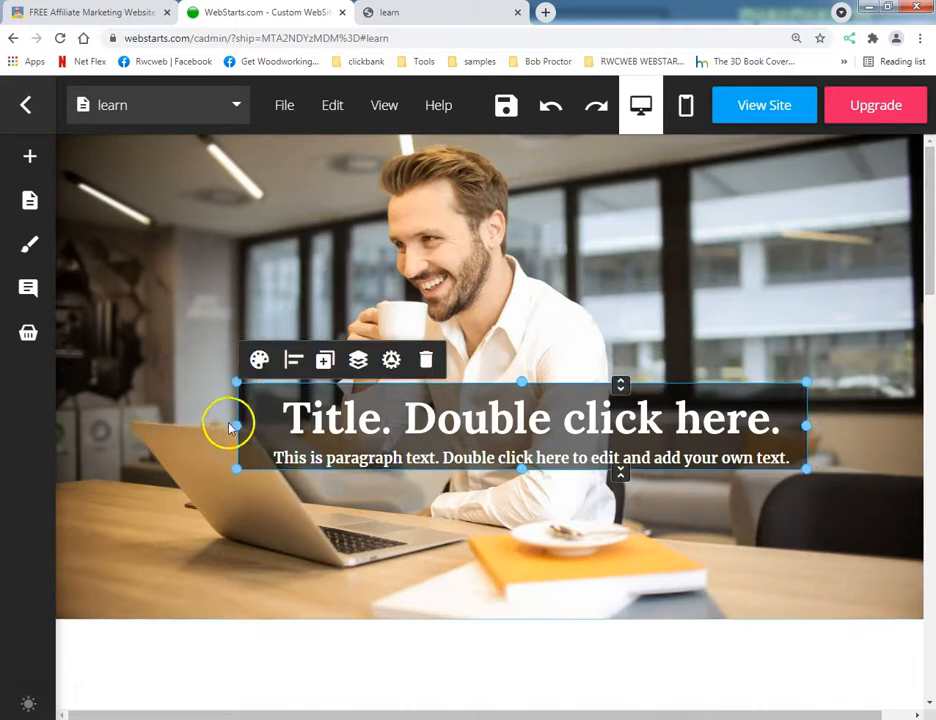
pyautogui.moveTo(238, 425); pyautogui.dragTo(250, 427)
# Raise the dark box's opacity slightly to make the background behind the title darker.
pyautogui.click(268, 359)
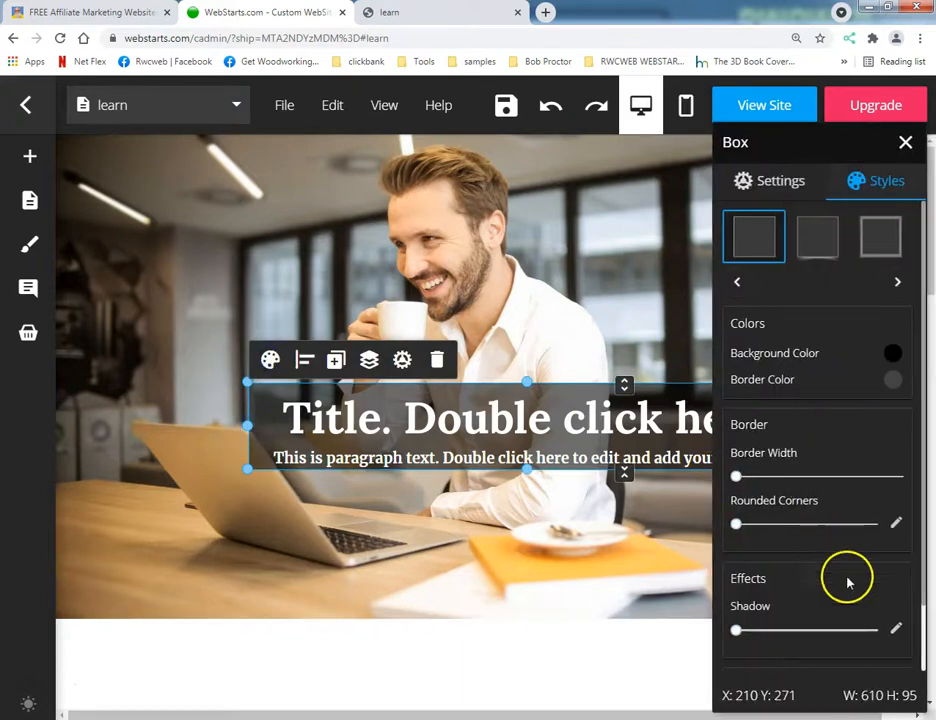
pyautogui.scroll(-1, 823, 630)
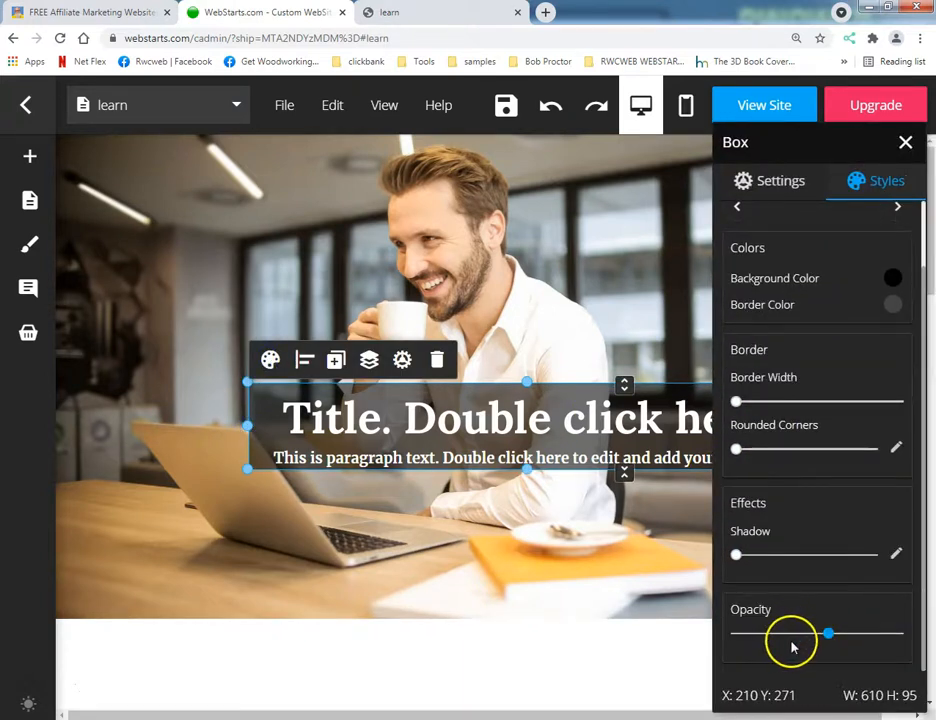
pyautogui.moveTo(828, 632); pyautogui.dragTo(850, 629)
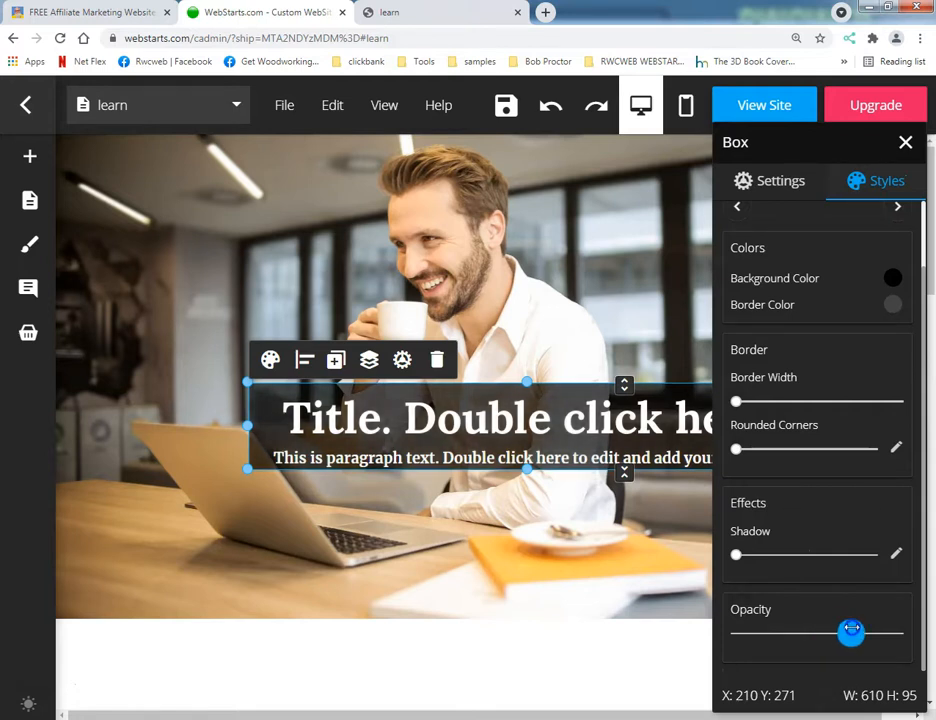
pyautogui.click(430, 535)
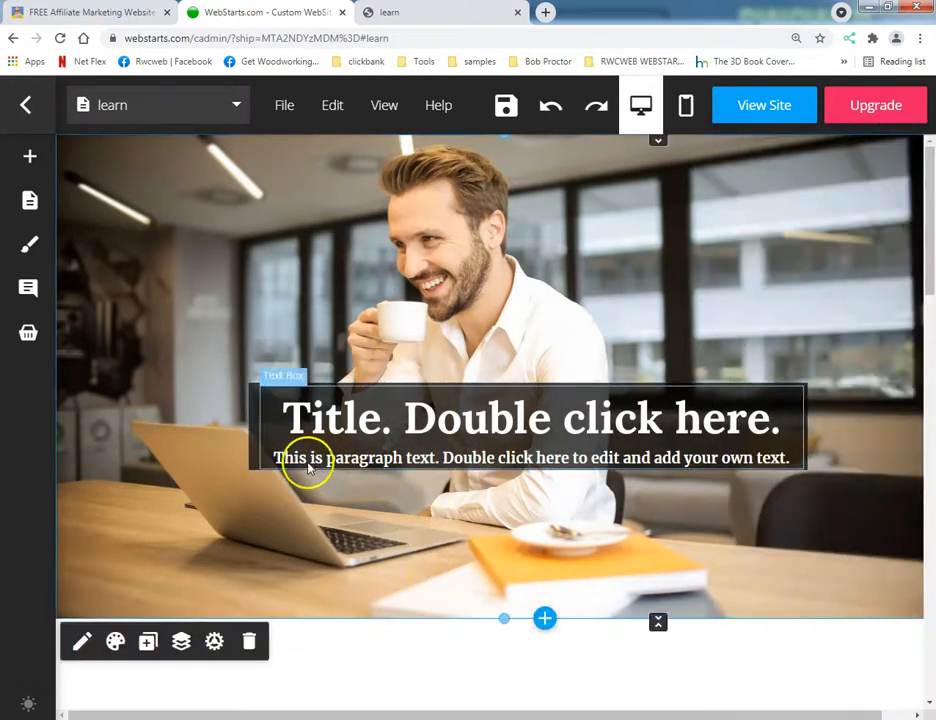
# Move the dark box and title text back toward the photo's lower-right area and save the page.
pyautogui.moveTo(255, 455); pyautogui.dragTo(314, 523)
pyautogui.moveTo(294, 468); pyautogui.dragTo(362, 492)
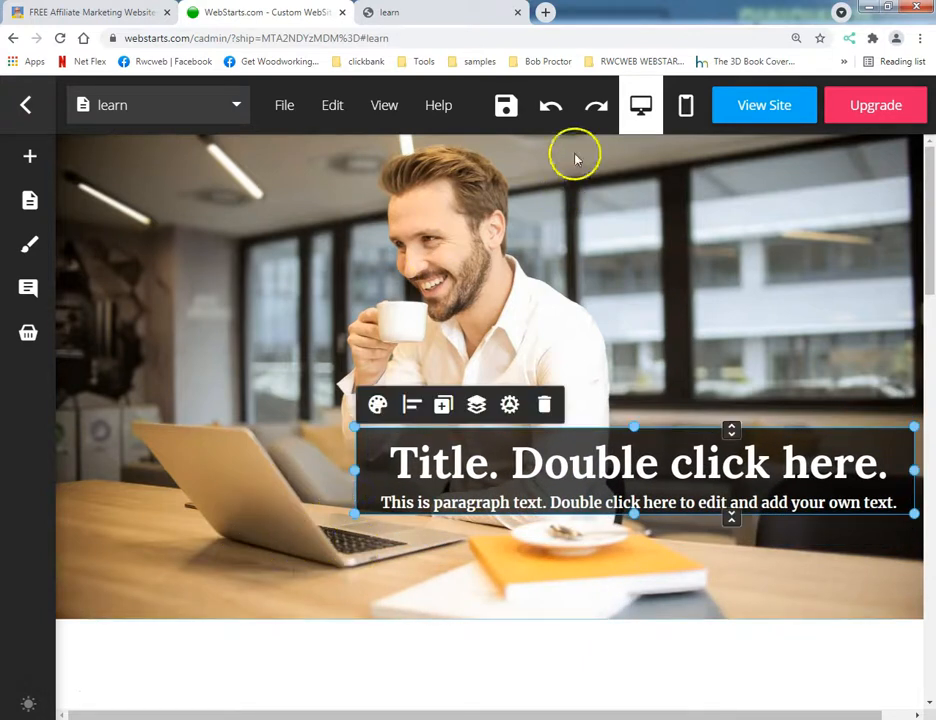
pyautogui.click(506, 105)
# Reload the live learn page to examine the repositioned title box, and switch to the rwcweb.com page.
pyautogui.click(437, 16)
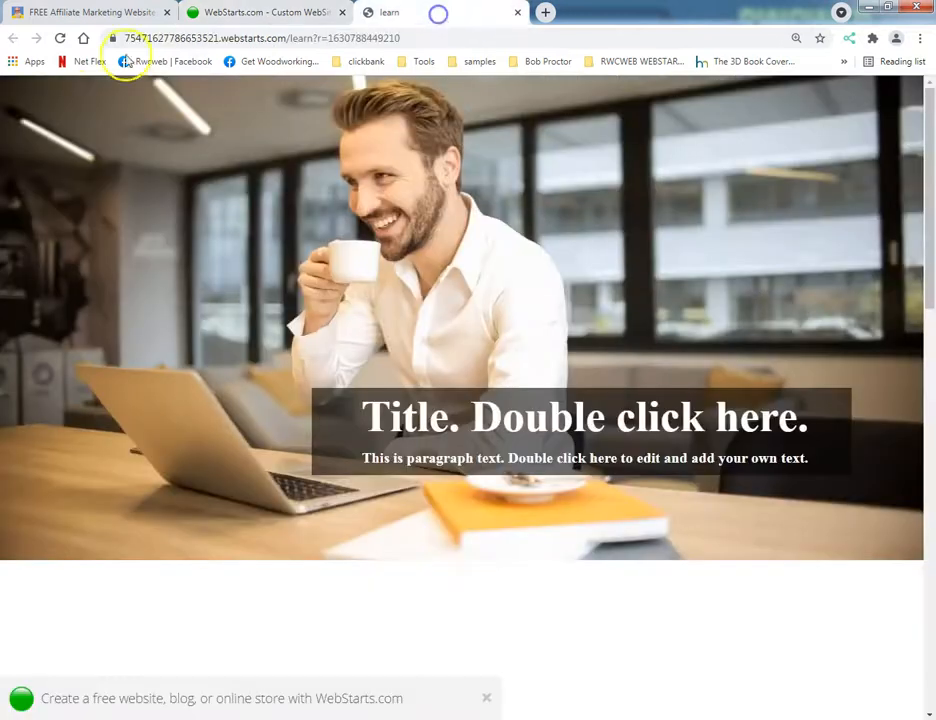
pyautogui.click(58, 38)
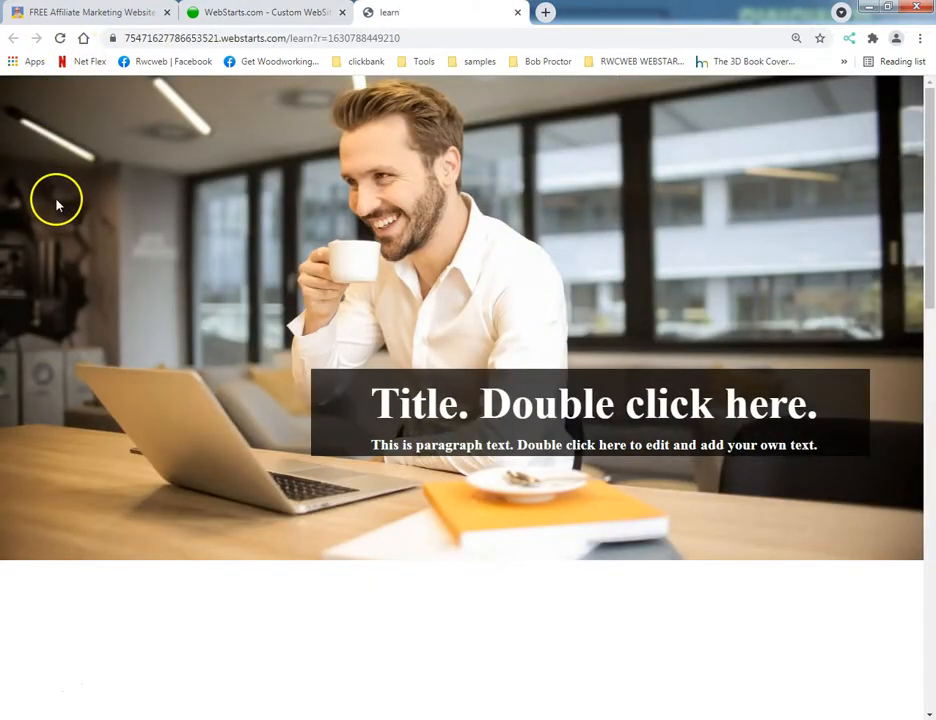
pyautogui.scroll(-5, 63, 411)
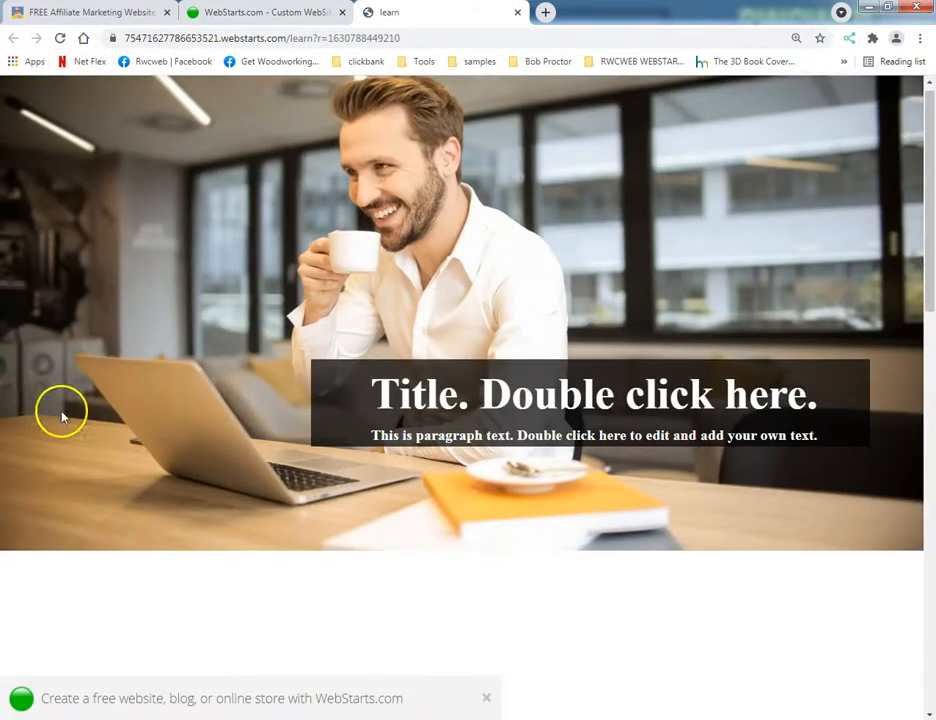
pyautogui.scroll(5, 88, 433)
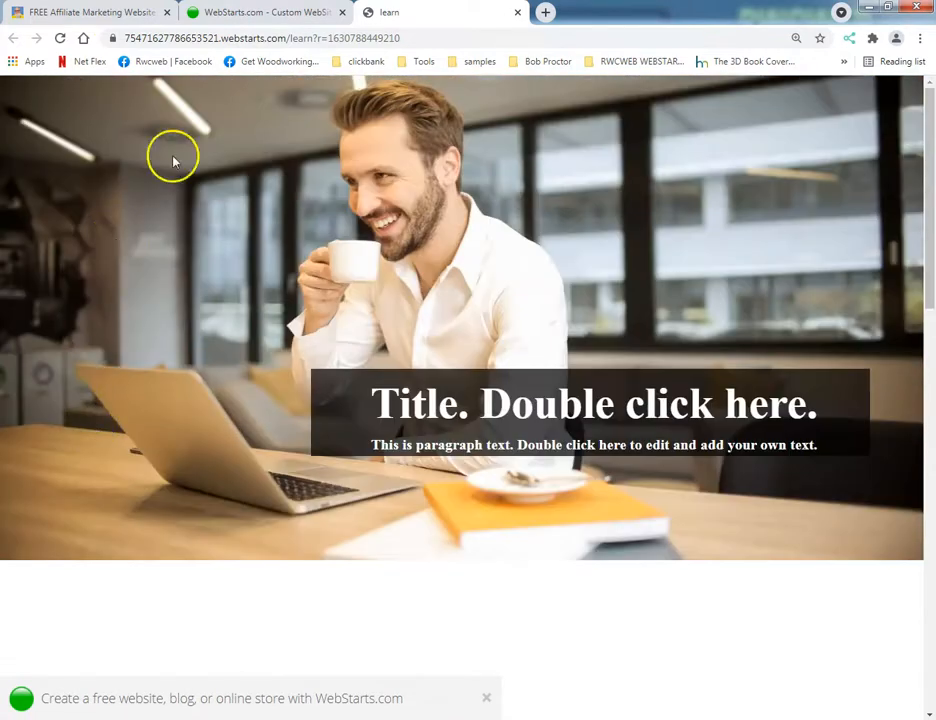
pyautogui.click(113, 14)
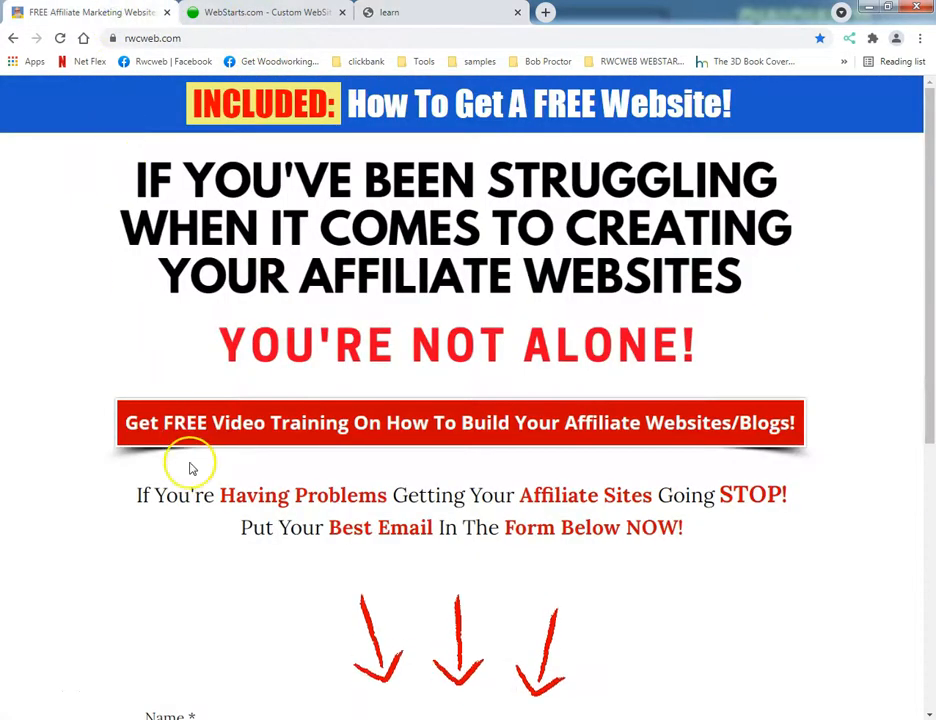